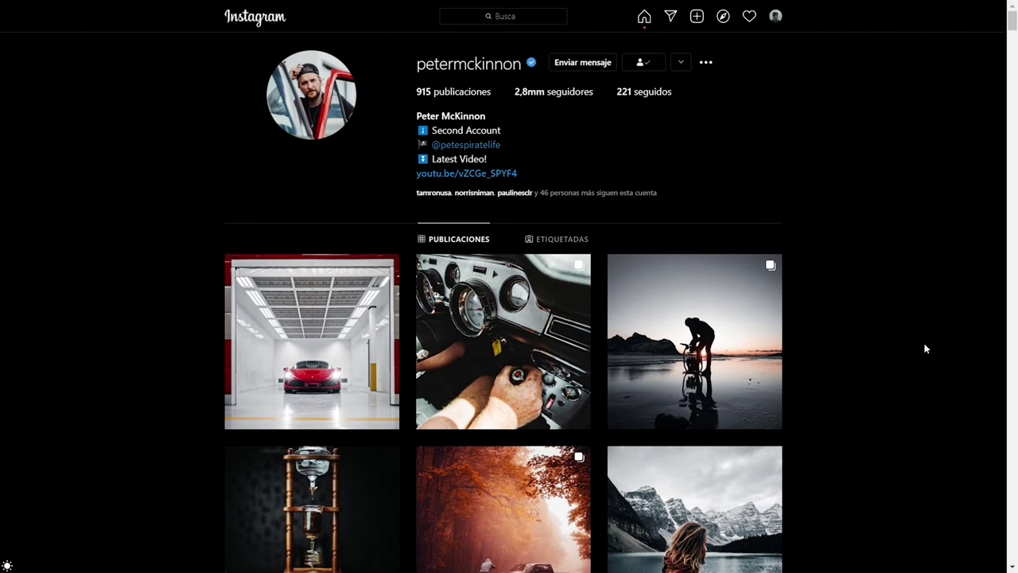
- Look over the newest photos in the profile grid and view the classic car dashboard post in full
scroll(908, 339, "down", 3)
scroll(903, 318, "up", 2)
scroll(897, 314, "down", 2)
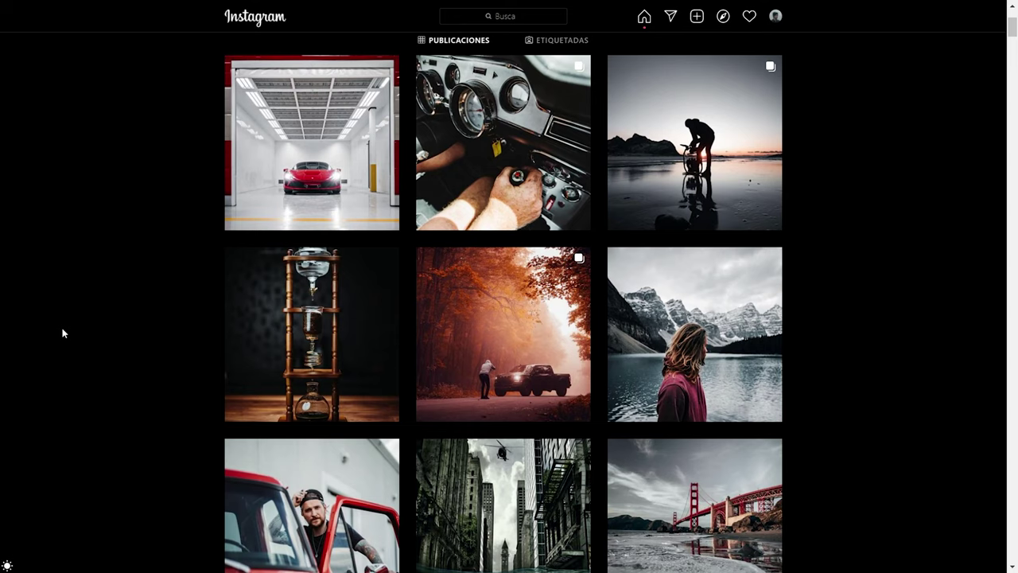
scroll(469, 346, "down", 1)
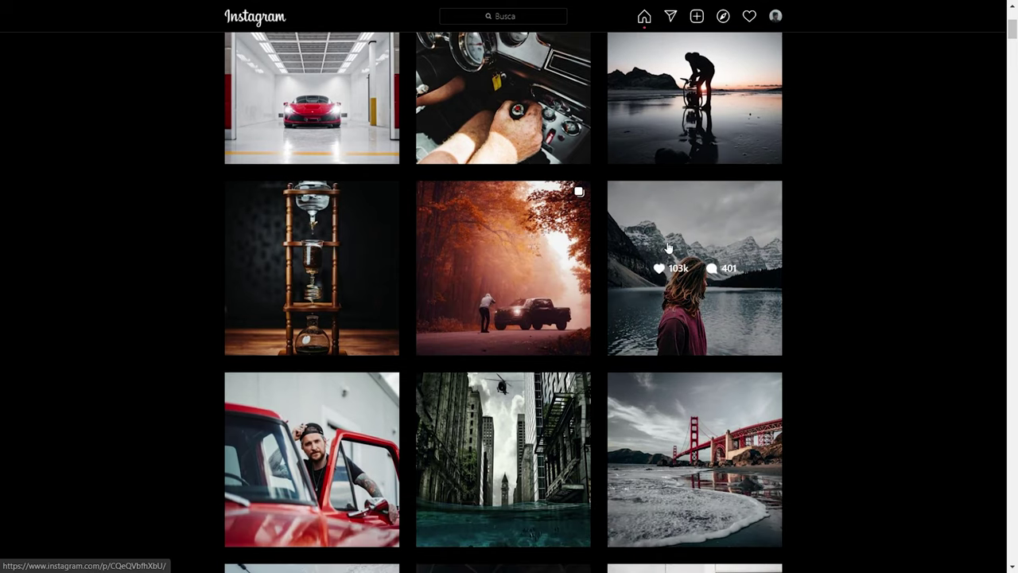
scroll(913, 278, "down", 2)
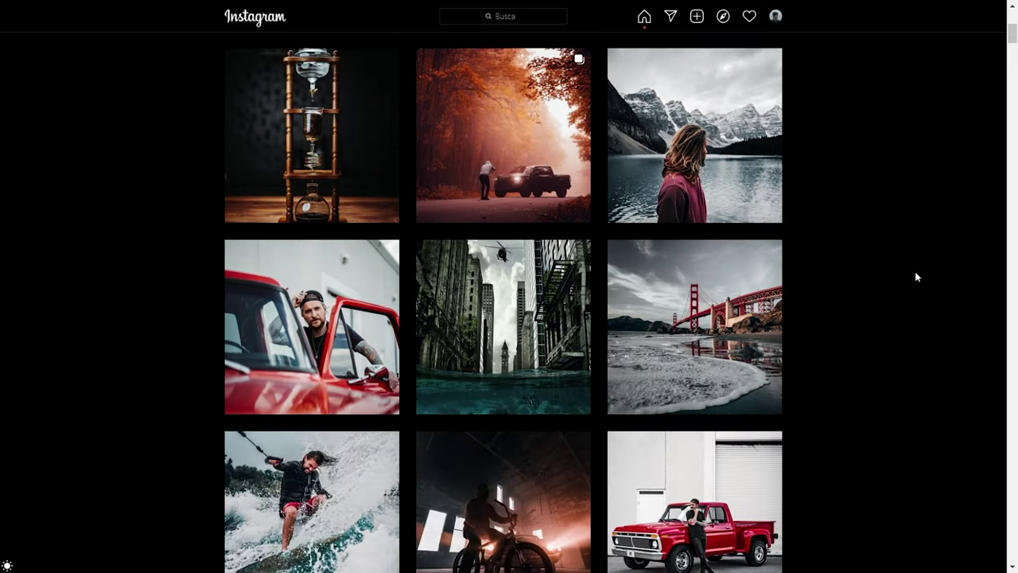
scroll(835, 298, "down", 2)
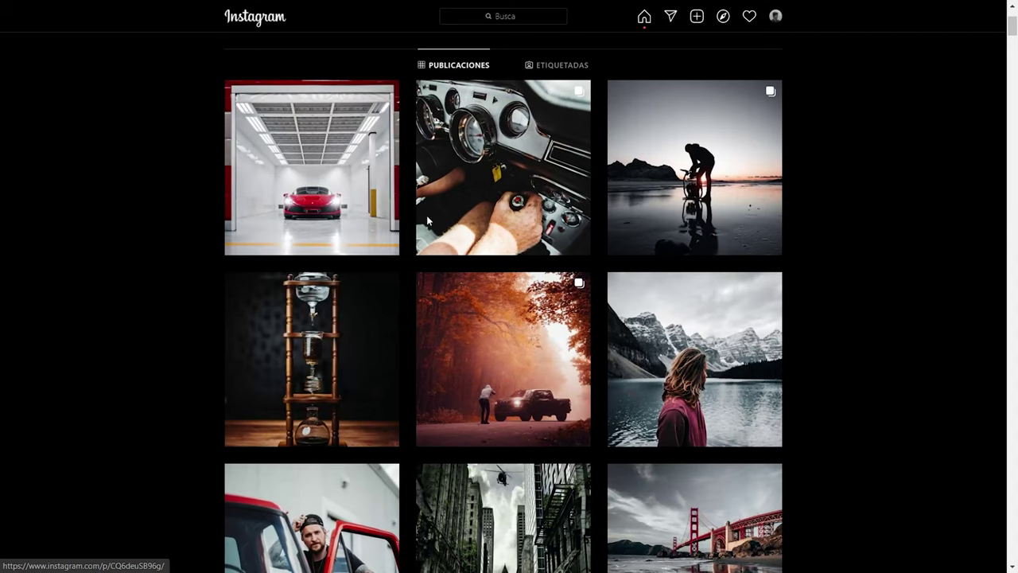
left_click(428, 221)
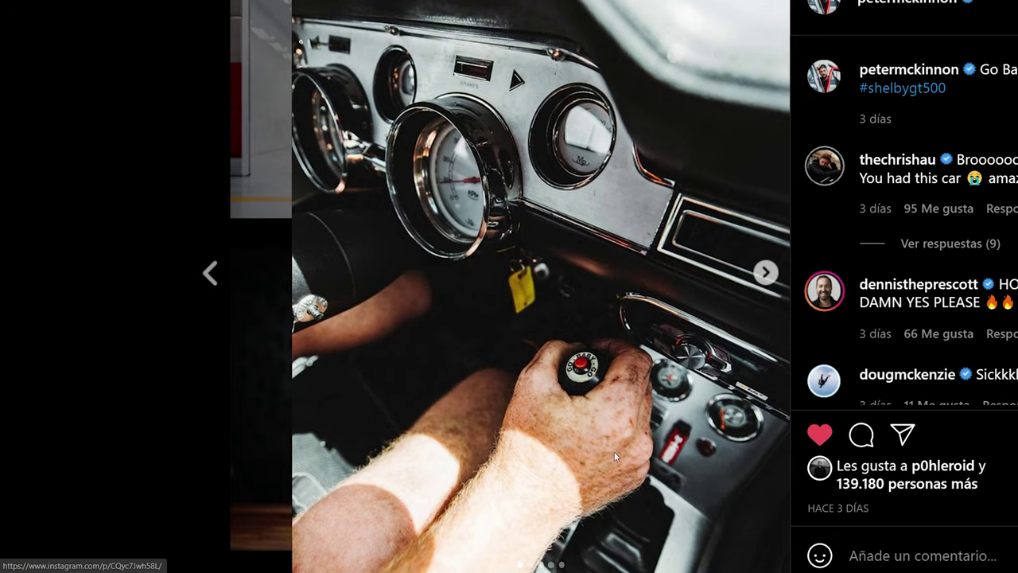
left_click(58, 350)
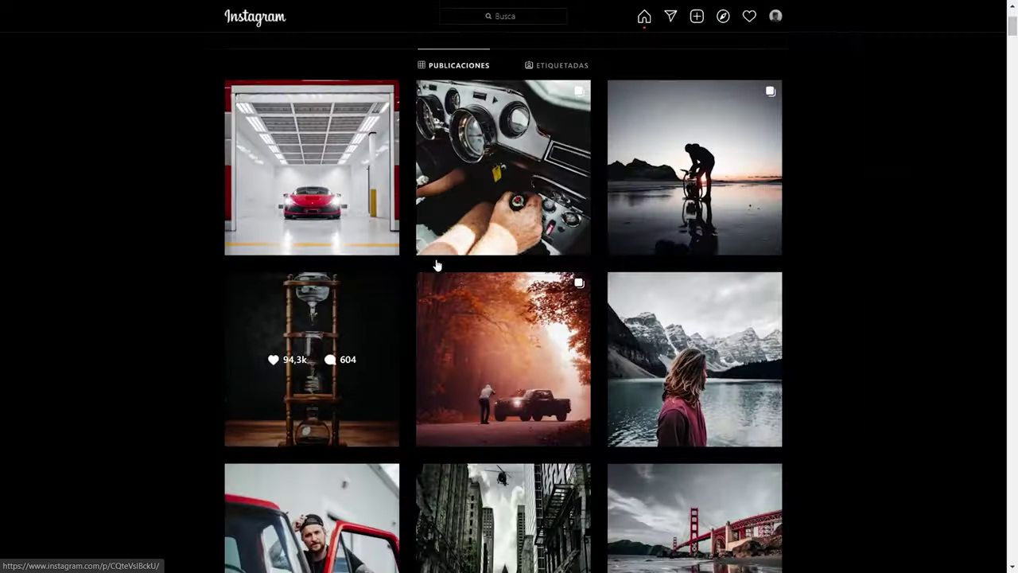
- Open the mountain lake portrait post and examine the colours of the hoodie, water and sky up close
scroll(873, 276, "down", 1)
scroll(873, 276, "down", 1)
left_click(779, 286)
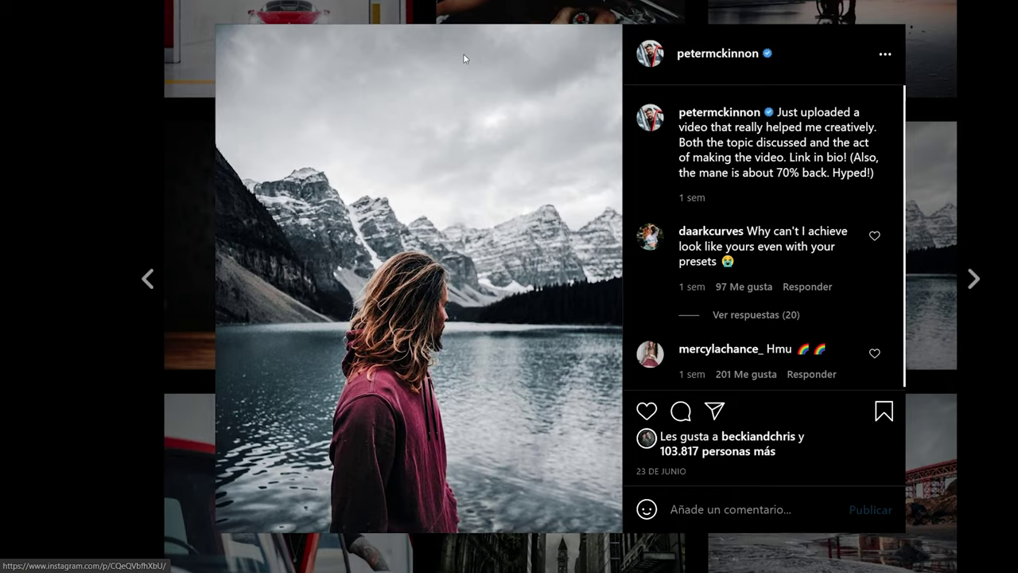
key("ctrl+minus")
key("ctrl+minus")
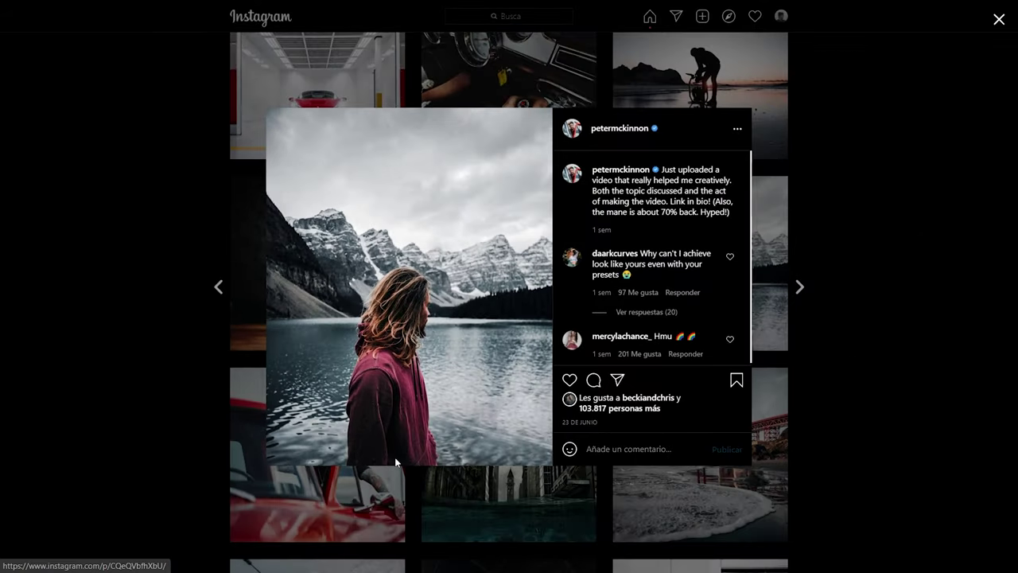
scroll(373, 393, "up", 5)
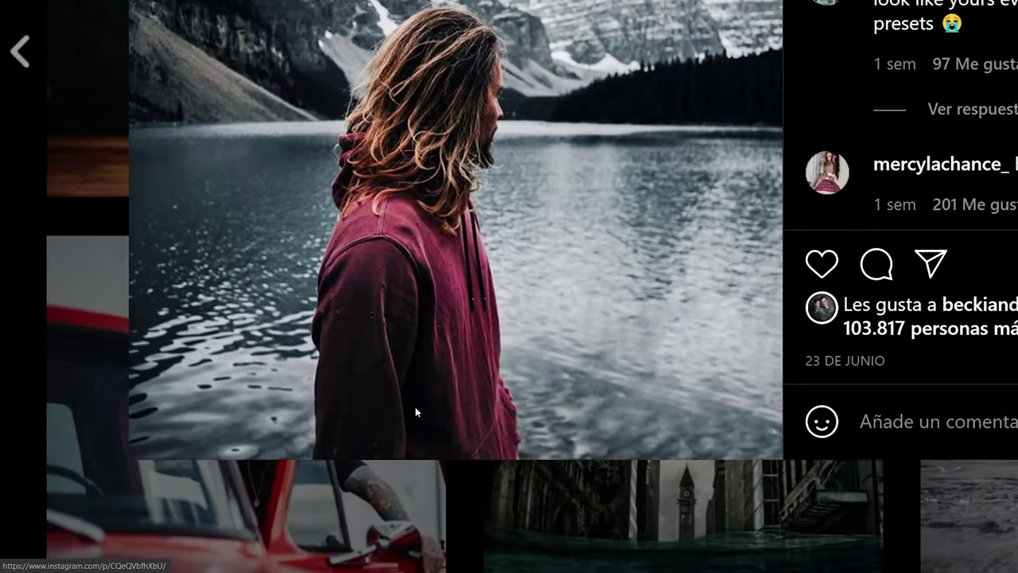
scroll(414, 425, "up", 2)
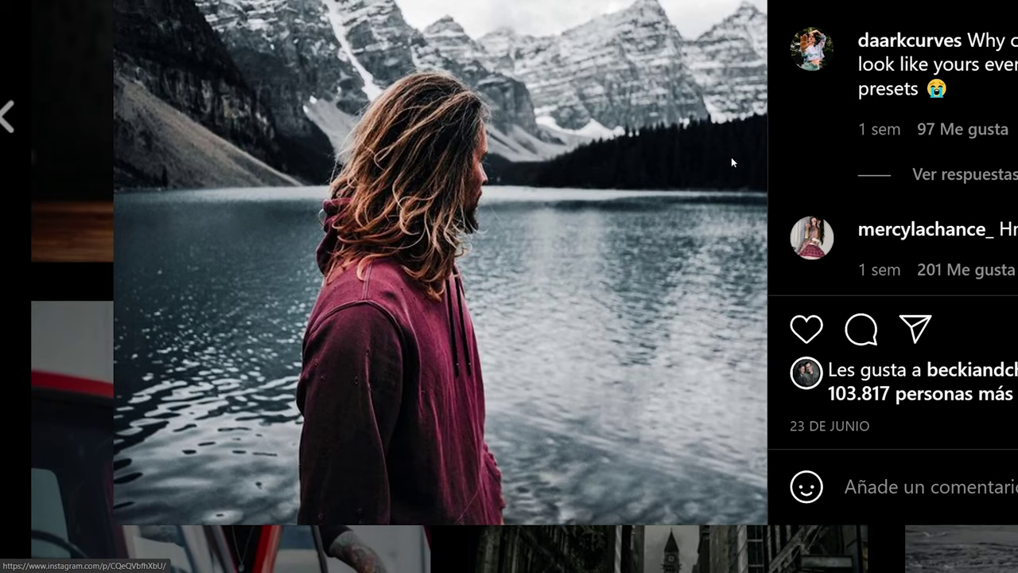
scroll(728, 154, "down", 5)
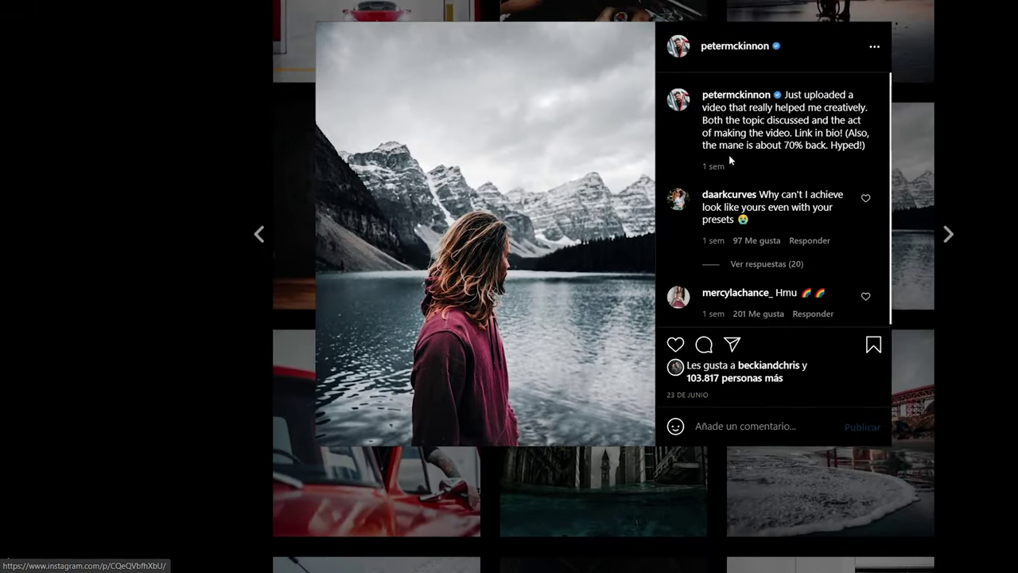
left_click(148, 171)
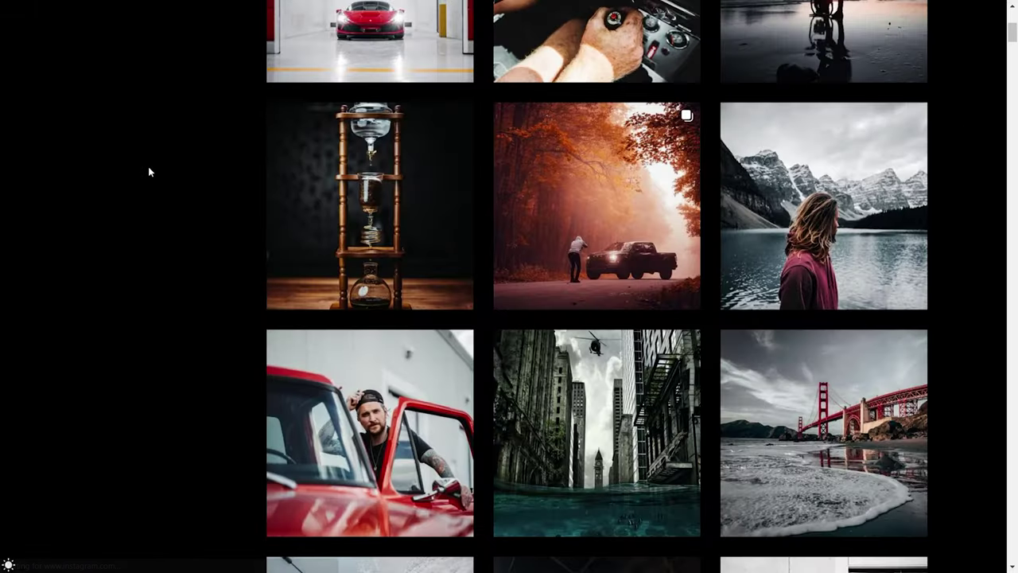
- Examine the red bridge and beach photo enlarged within the profile grid
scroll(962, 343, "down", 3)
scroll(929, 150, "up", 5)
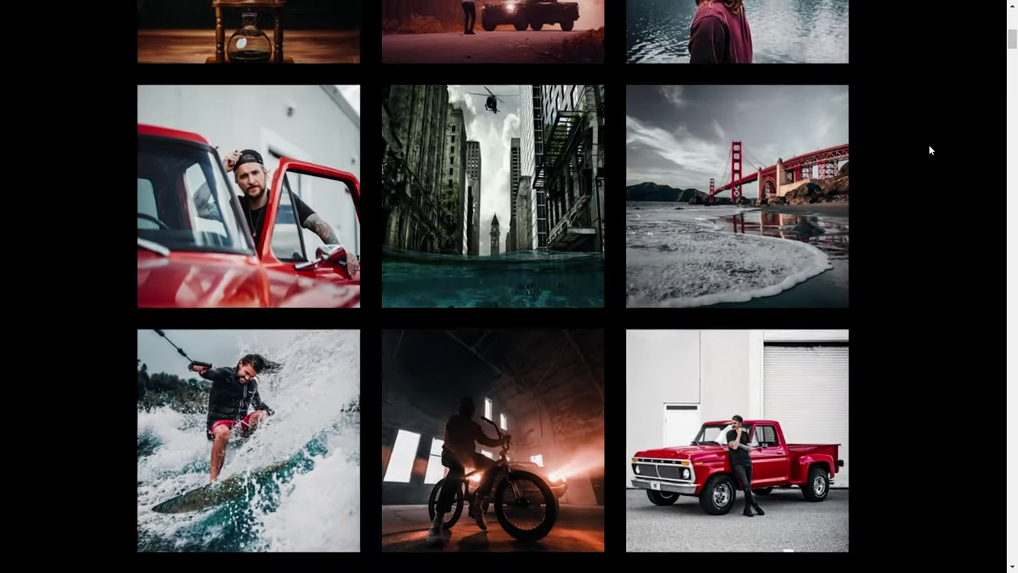
scroll(928, 150, "up", 3)
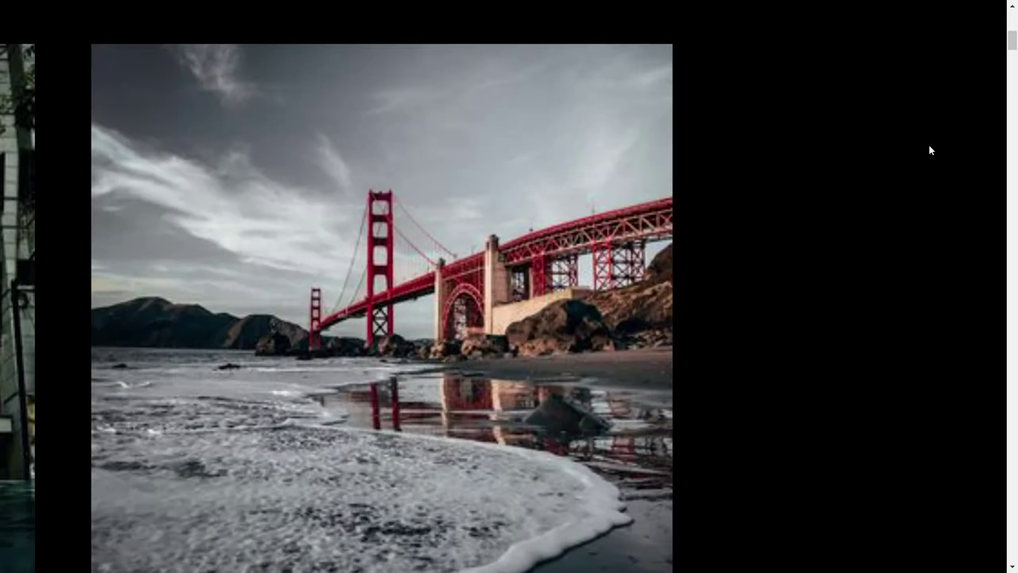
scroll(929, 150, "down", 4)
scroll(929, 150, "down", 1)
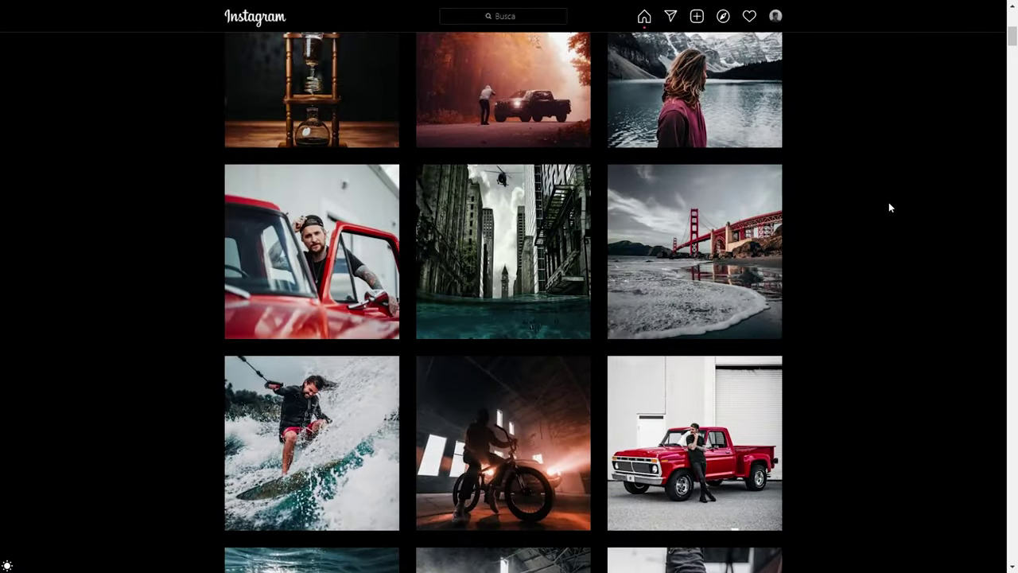
- Open the red sneaker street post and compare its colours with the neighbouring underwater diver photo
scroll(733, 268, "down", 4)
left_click(733, 268)
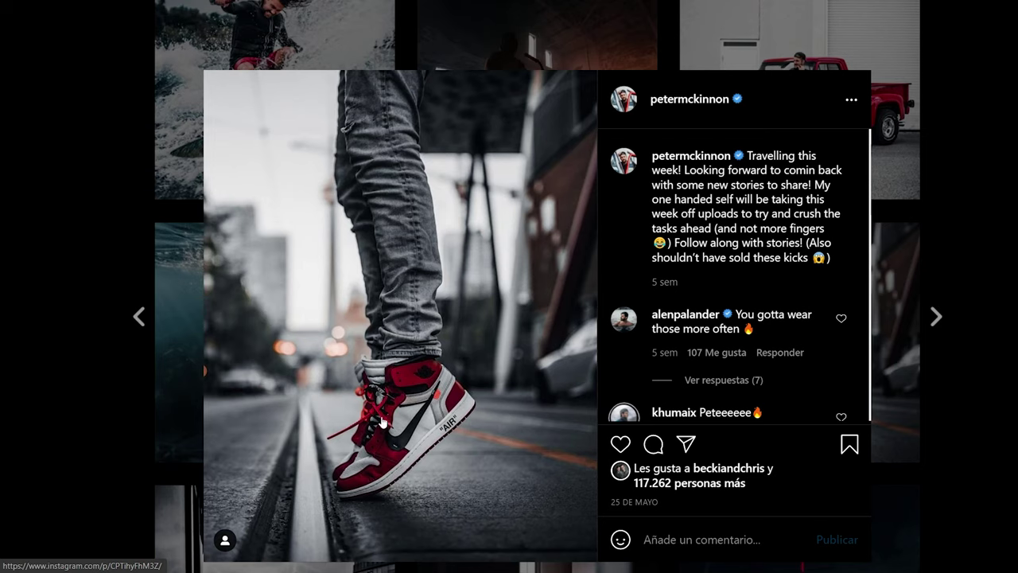
scroll(525, 342, "down", 1)
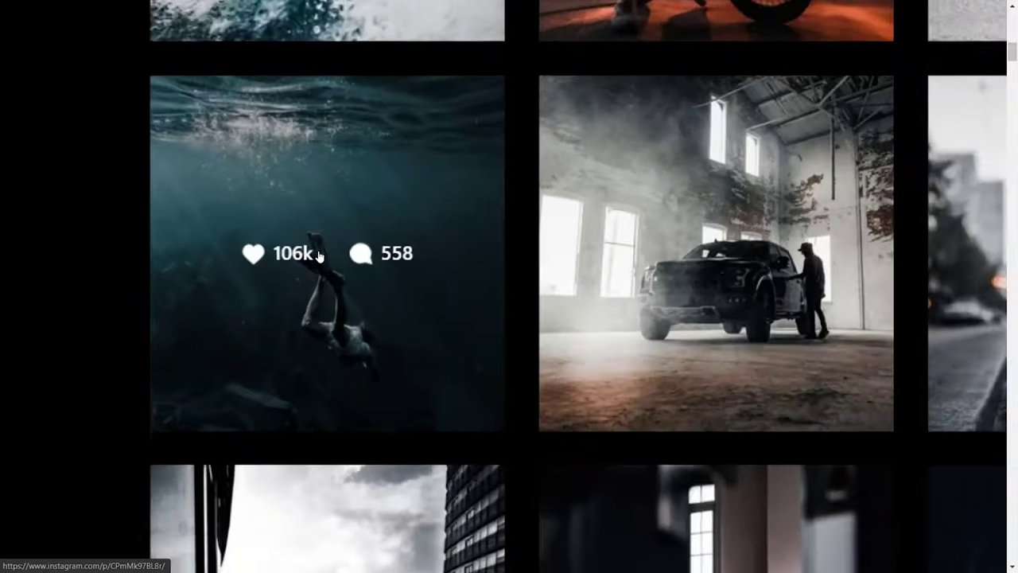
scroll(318, 254, "up", 2)
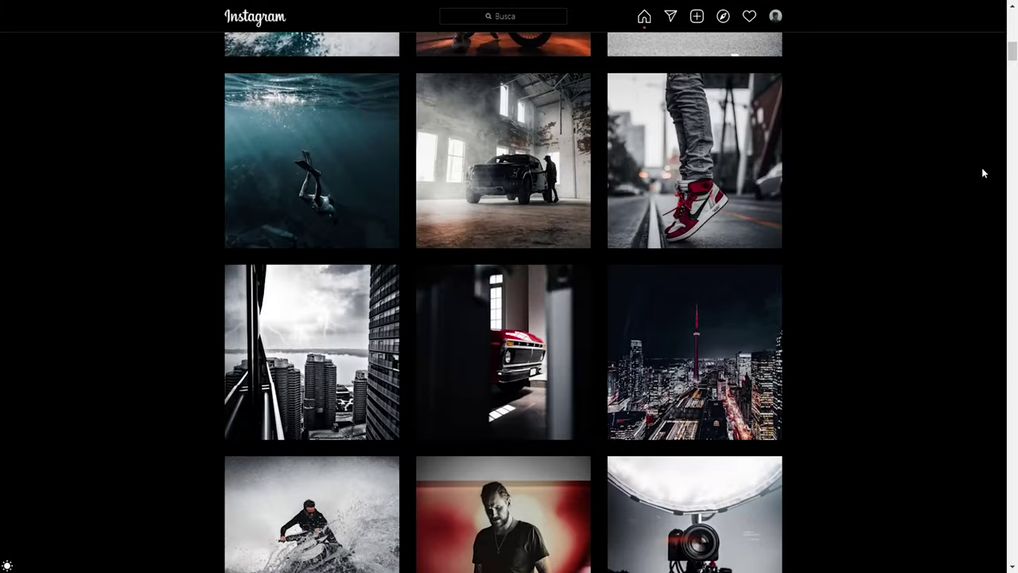
- Browse the older posts and examine the first three photos of the motorcycle rider carousel
scroll(981, 167, "down", 3)
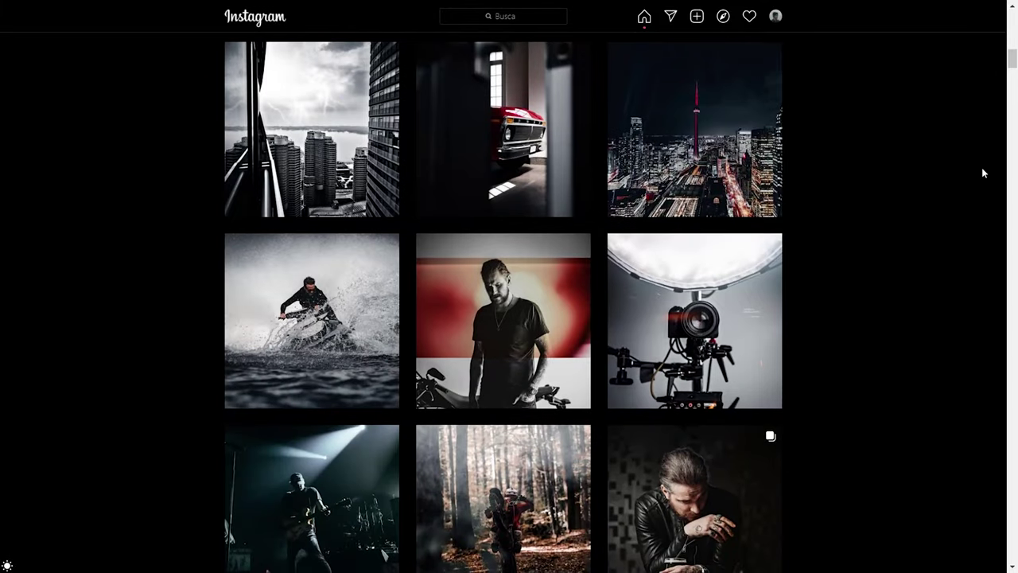
scroll(982, 169, "down", 1)
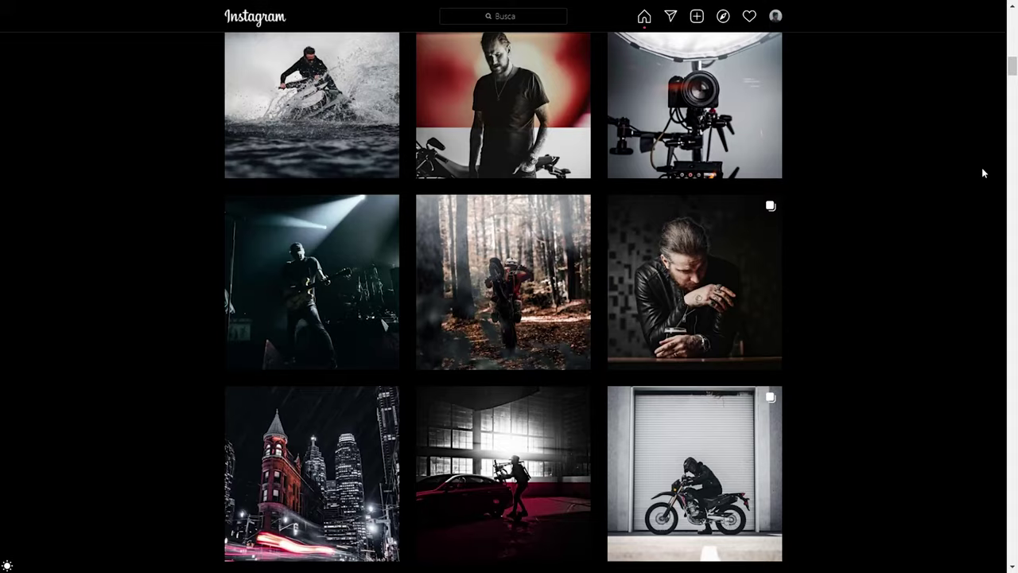
scroll(983, 173, "down", 2)
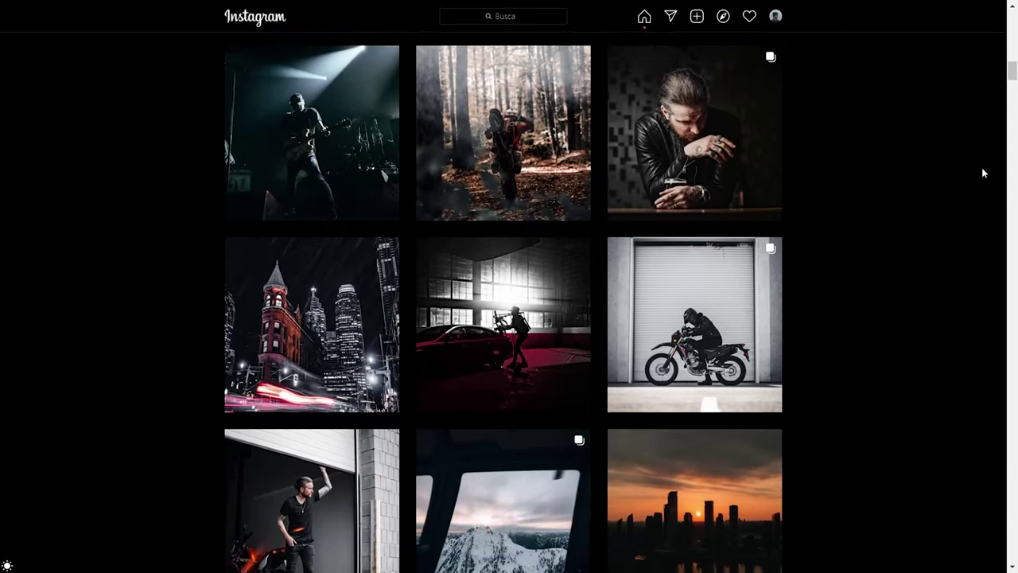
scroll(981, 167, "down", 2)
left_click(696, 119)
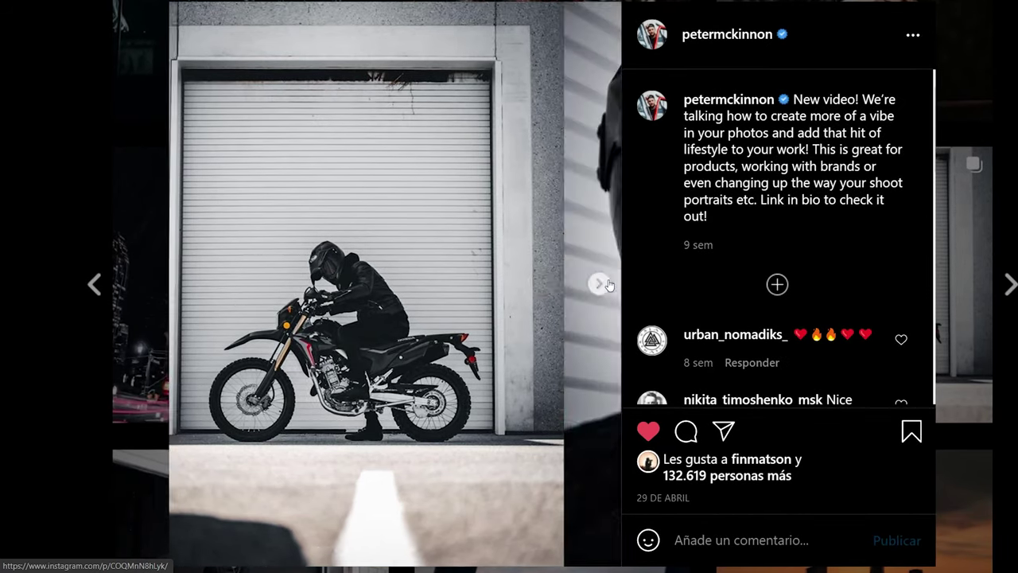
left_click(598, 284)
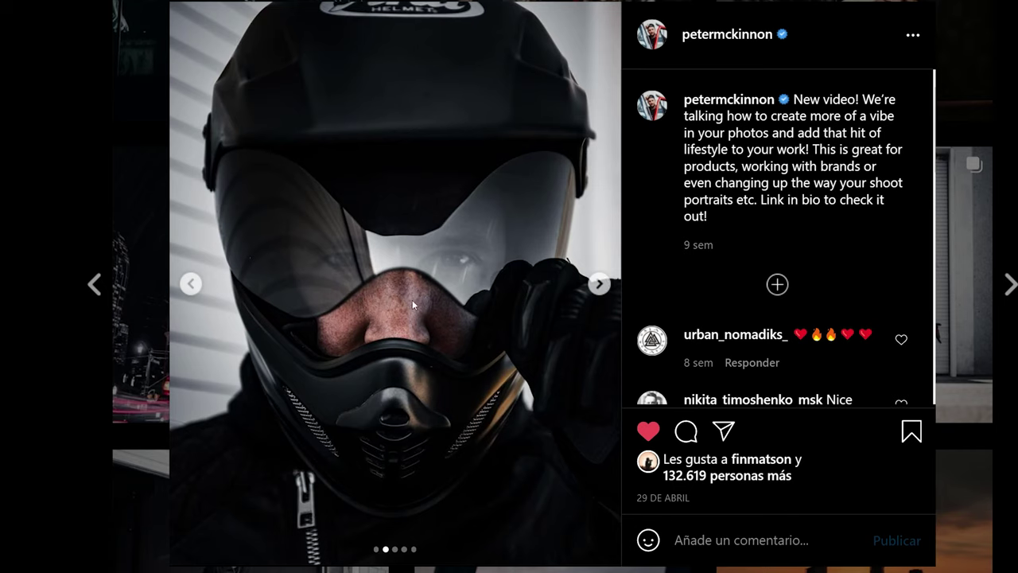
left_click(601, 284)
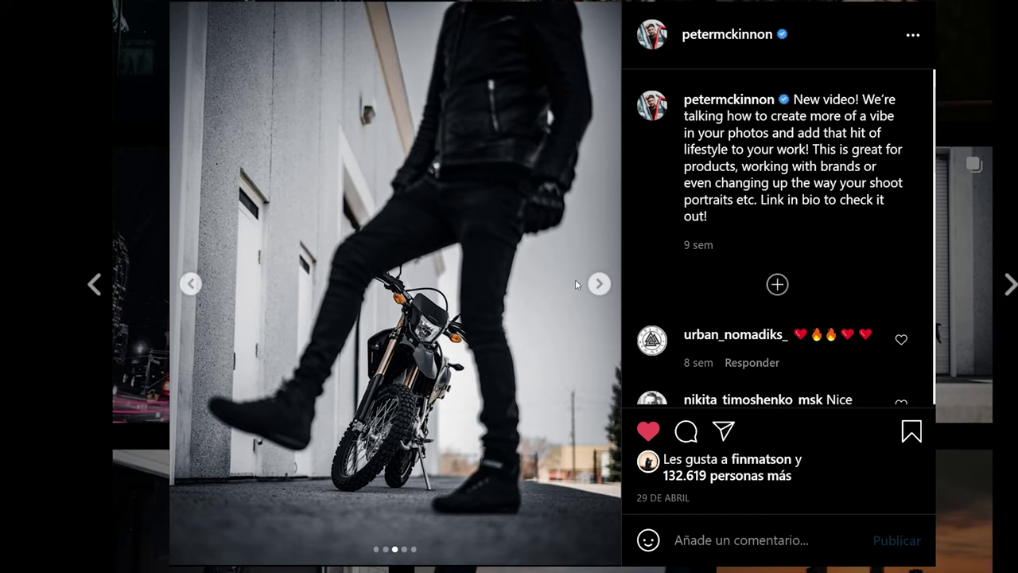
left_click(191, 285)
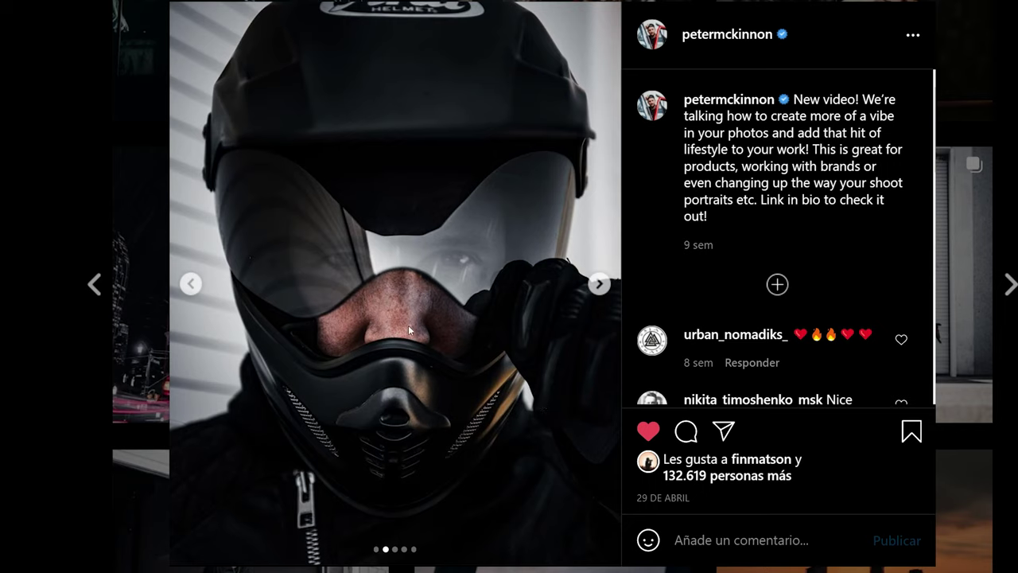
left_click(34, 245)
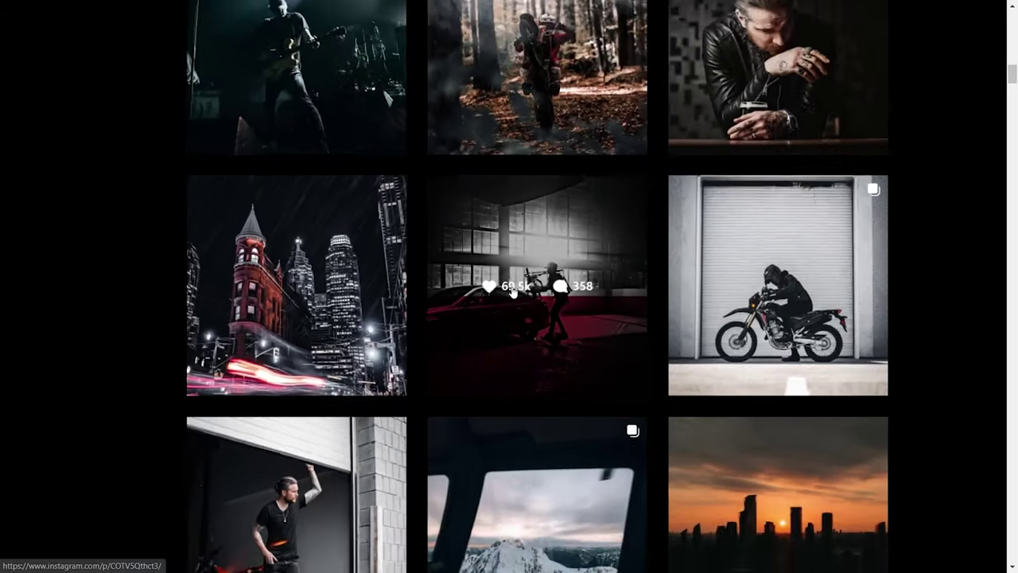
- Examine the winter photos further down the grid, especially the snowy coast with red cabins
scroll(817, 318, "down", 2)
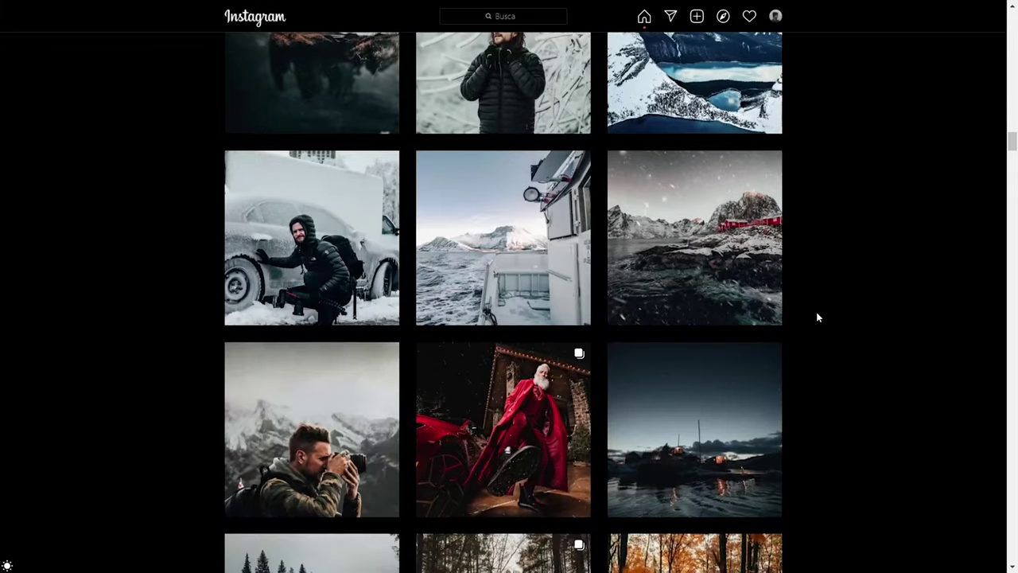
scroll(818, 317, "up", 2)
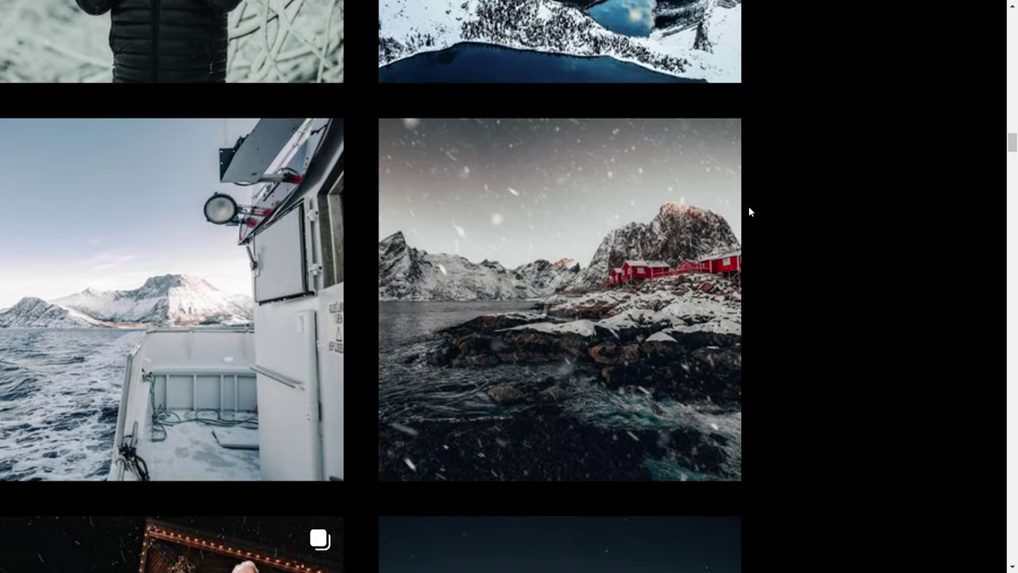
mouse_move(678, 209)
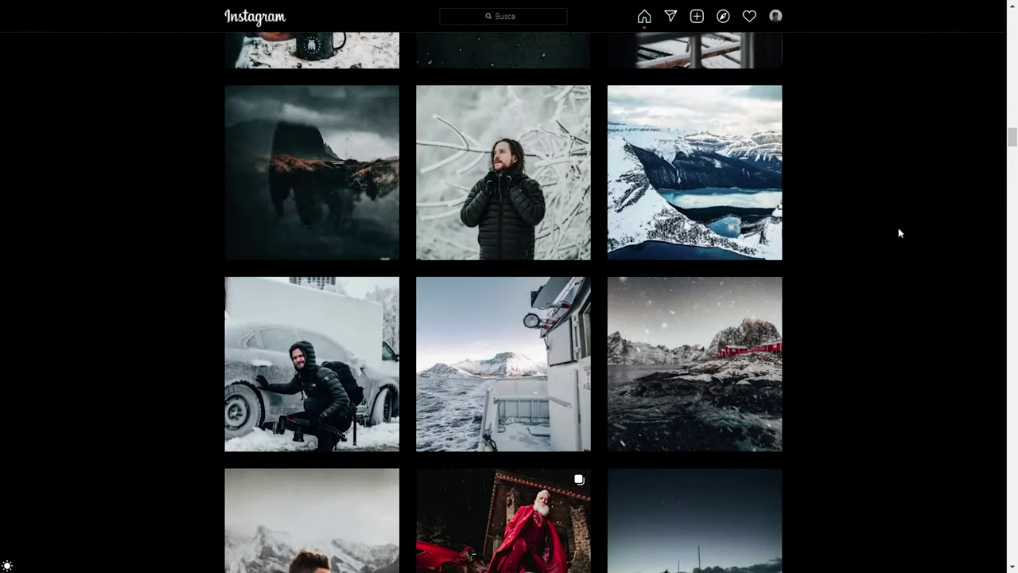
- Open the post of the wooden cabin by the forest lake and examine its green and orange tones
scroll(899, 232, "down", 6)
scroll(898, 231, "down", 1)
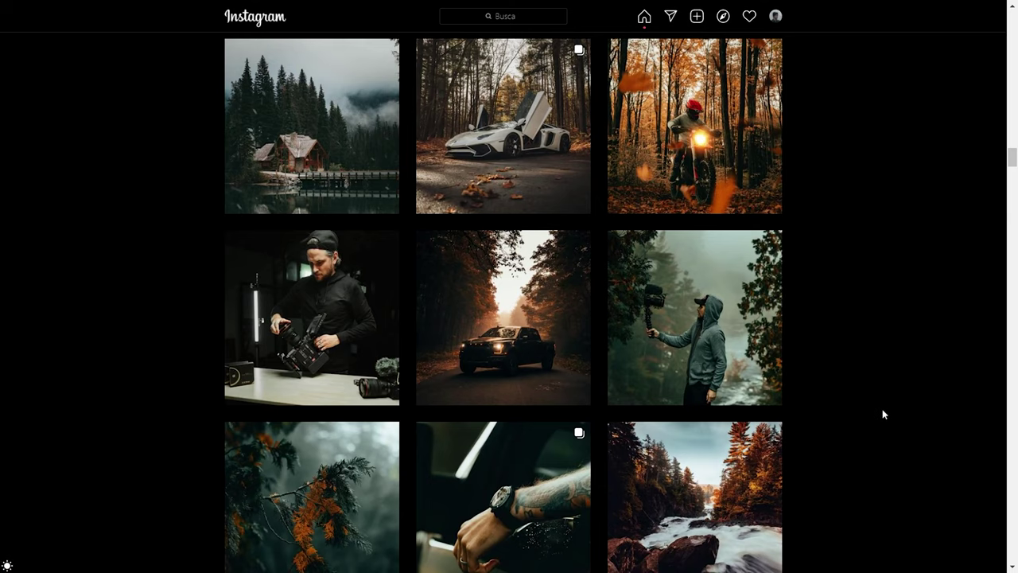
left_click(316, 188)
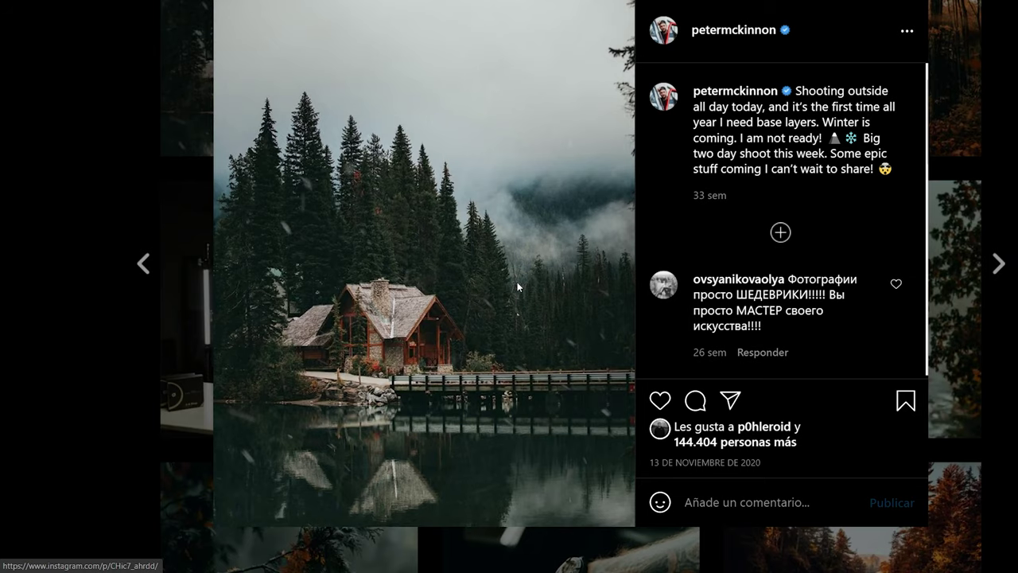
key("ctrl+minus")
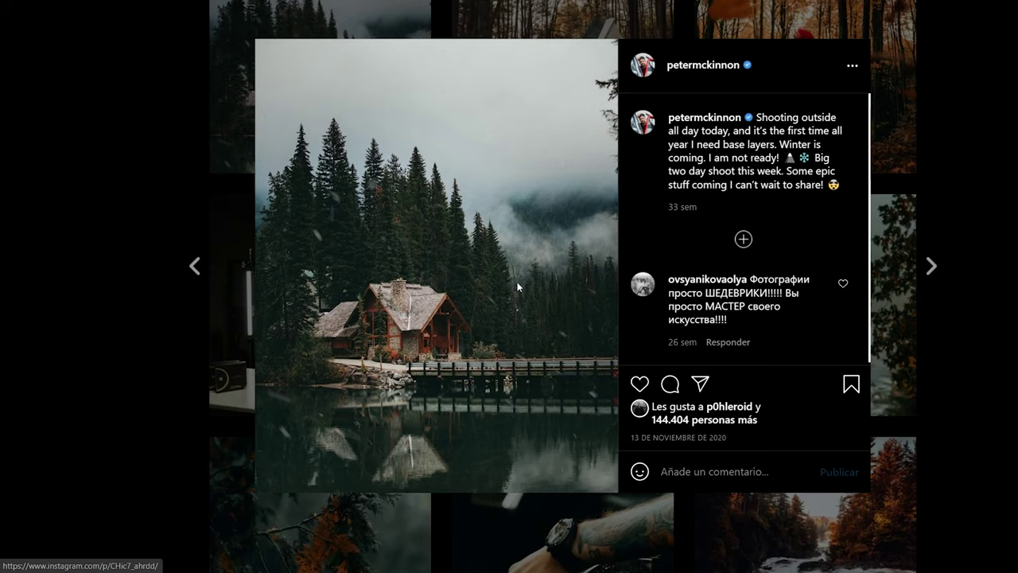
left_click(22, 244)
- Compare the colours of the autumn forest, car and motorcycle photos in the profile grid
scroll(954, 228, "down", 1)
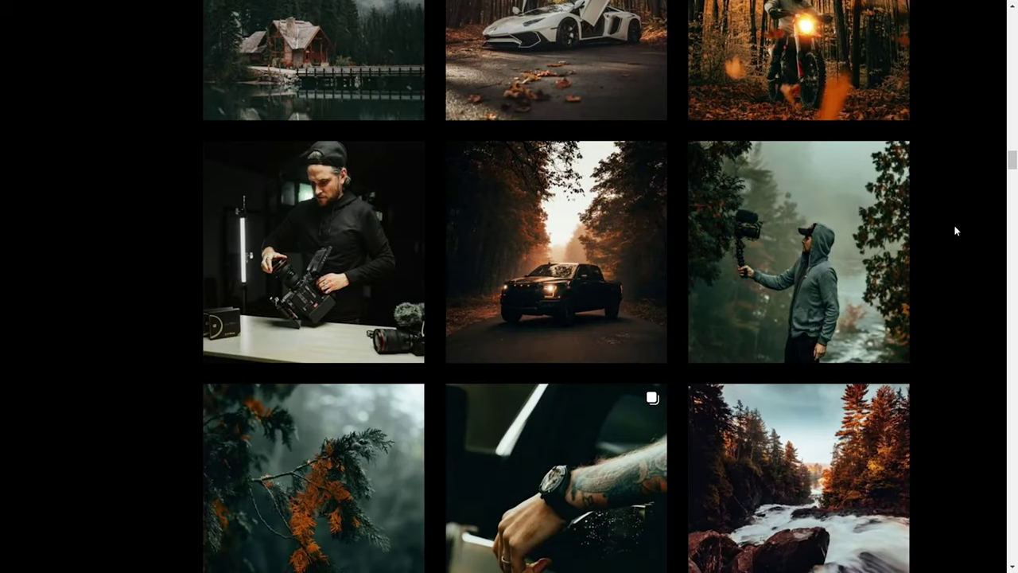
scroll(772, 239, "up", 2)
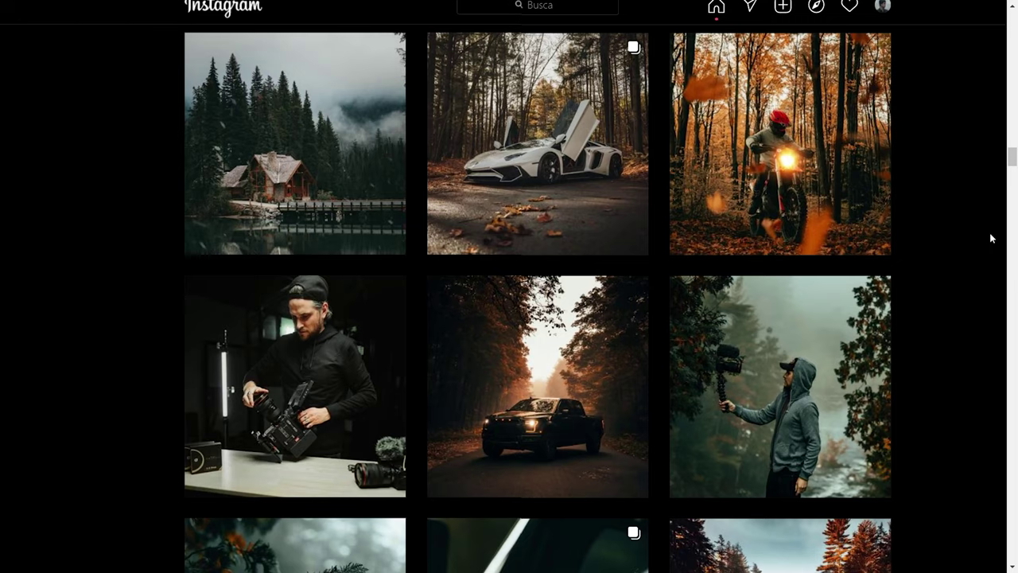
scroll(990, 237, "down", 1)
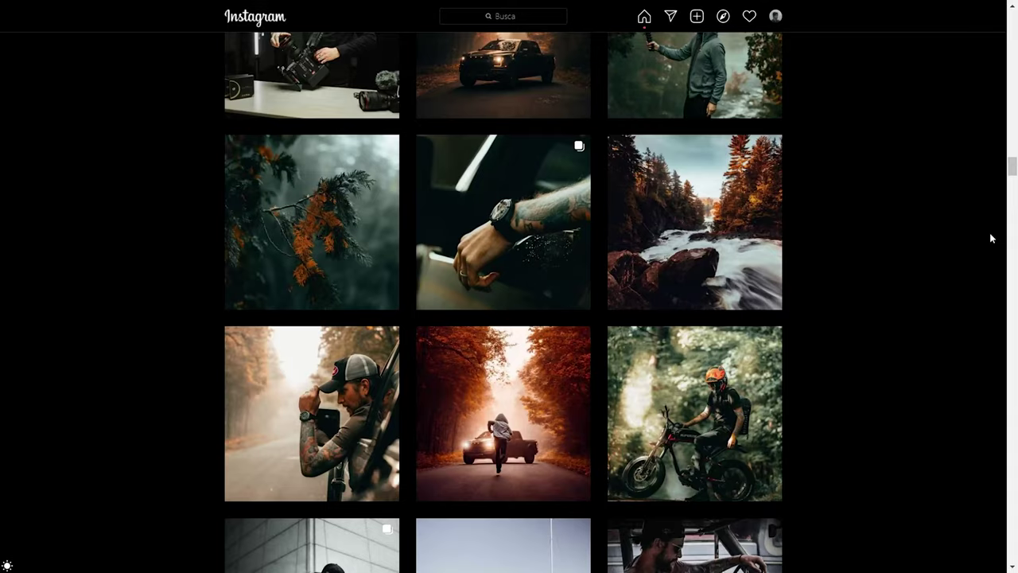
- Open the older post of the man standing by the turquoise mountain lake, examine its teal and orange tones up close, and close it
scroll(989, 237, "down", 3)
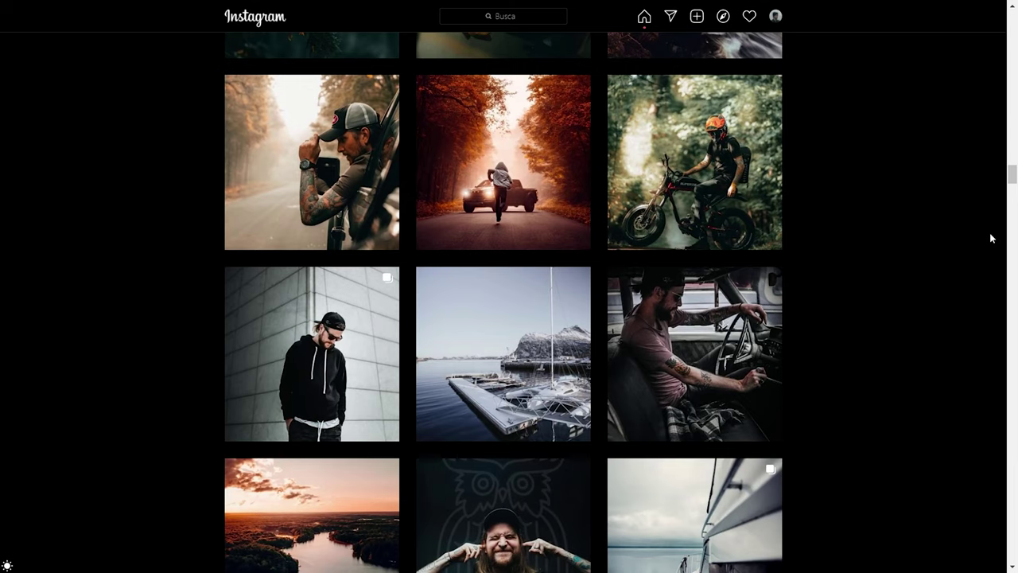
scroll(989, 237, "down", 6)
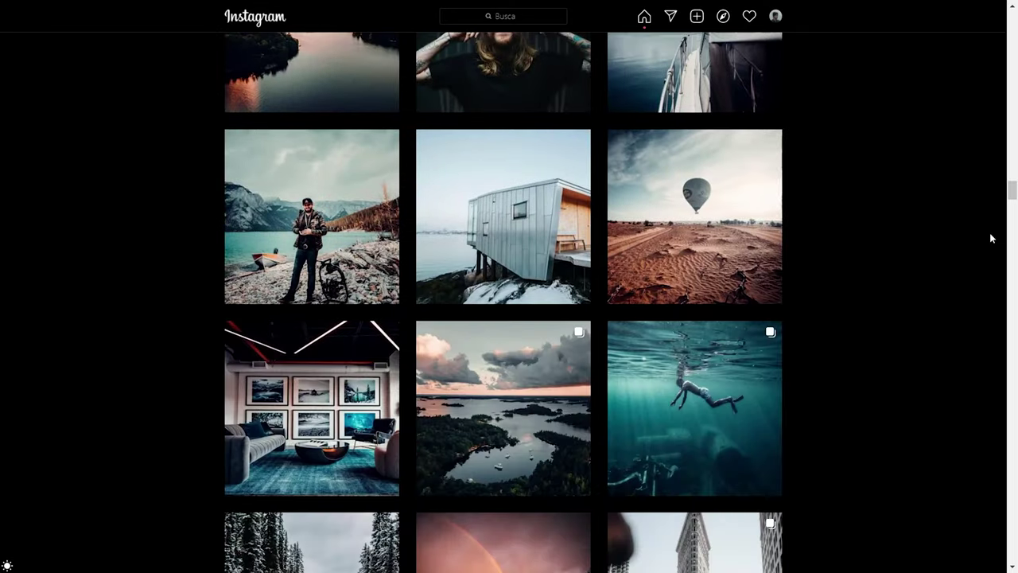
left_click(310, 214)
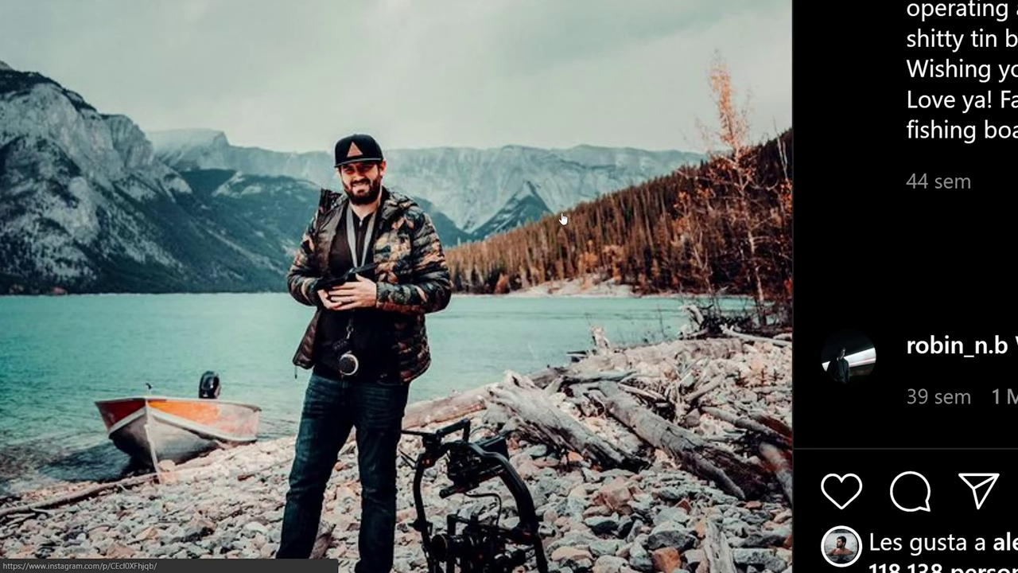
key("ctrl+minus")
key("ctrl+minus")
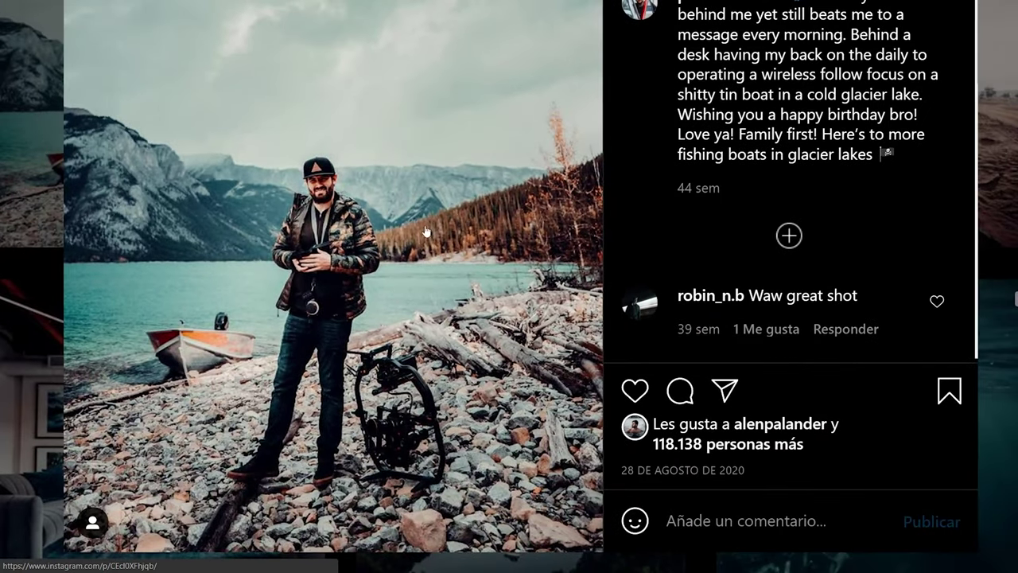
key("ctrl+0")
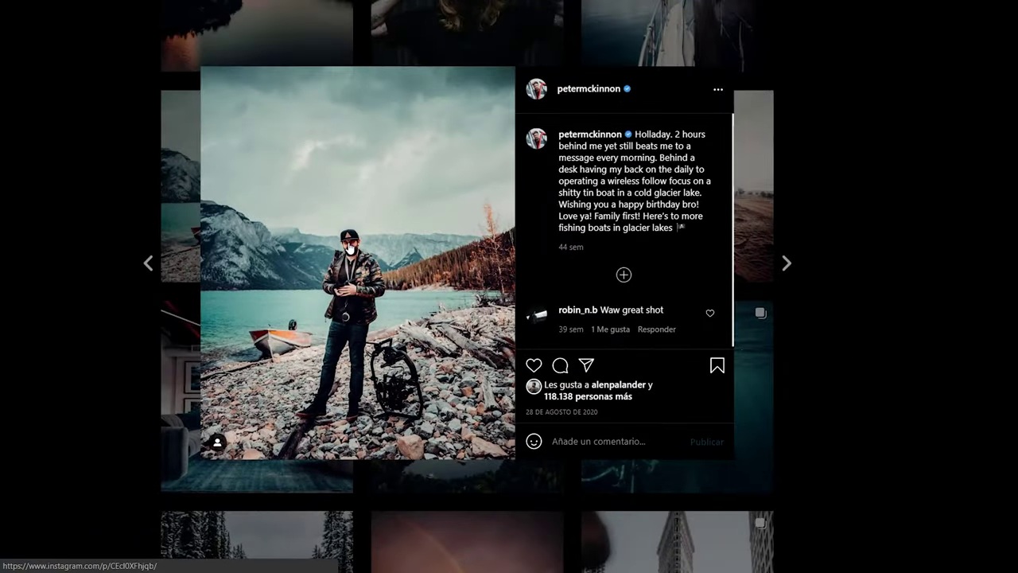
left_click(1, 236)
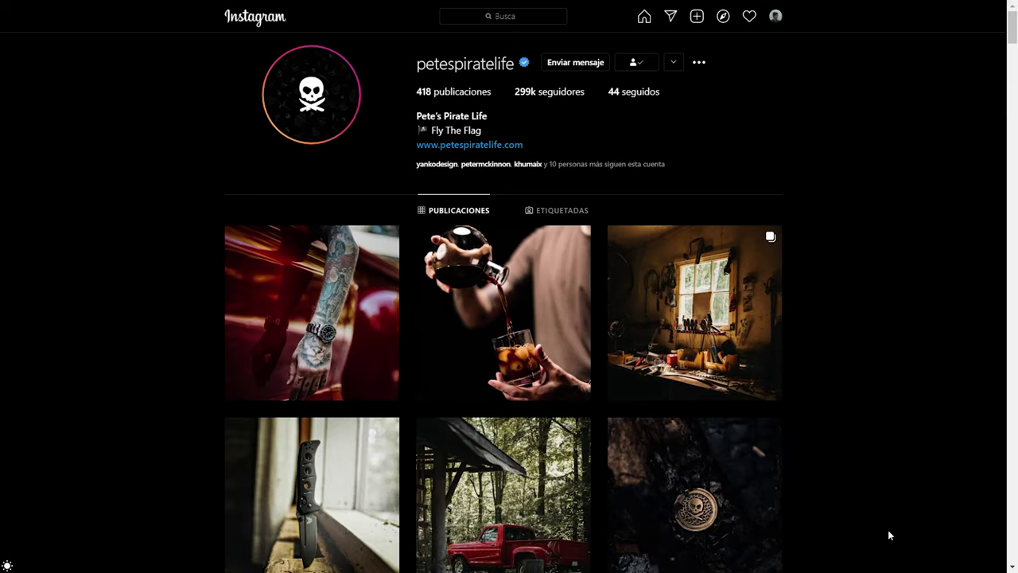
- Browse the Pete's Pirate Life profile and examine the dark, contrasted look of its recent product and landscape photos
scroll(890, 536, "down", 2)
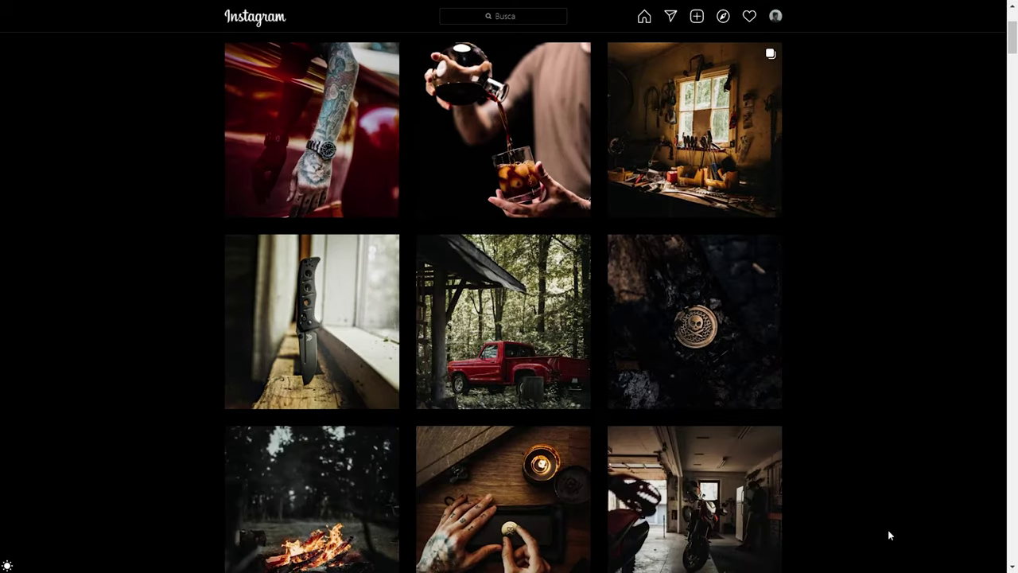
scroll(890, 535, "down", 6)
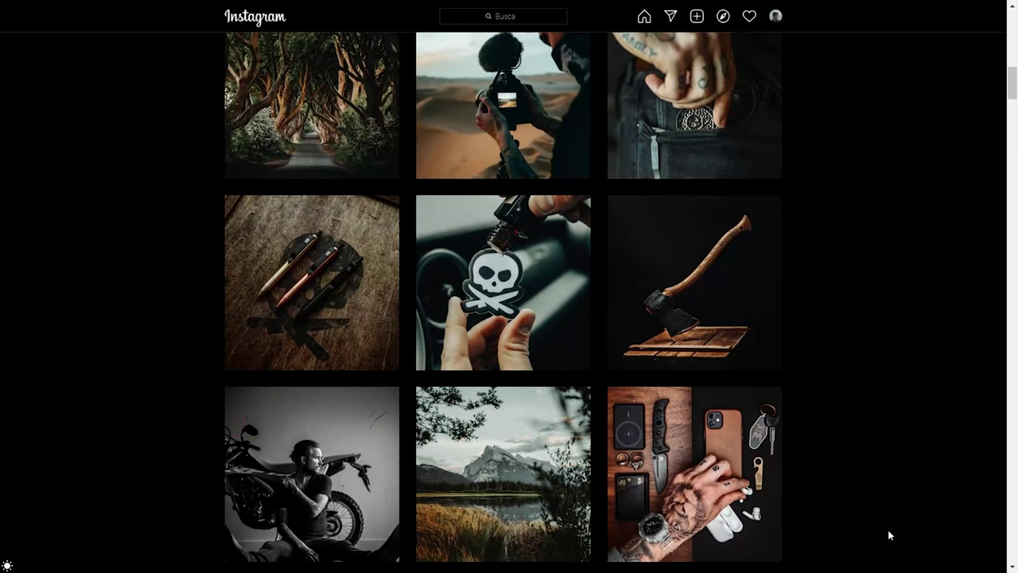
scroll(847, 465, "down", 4)
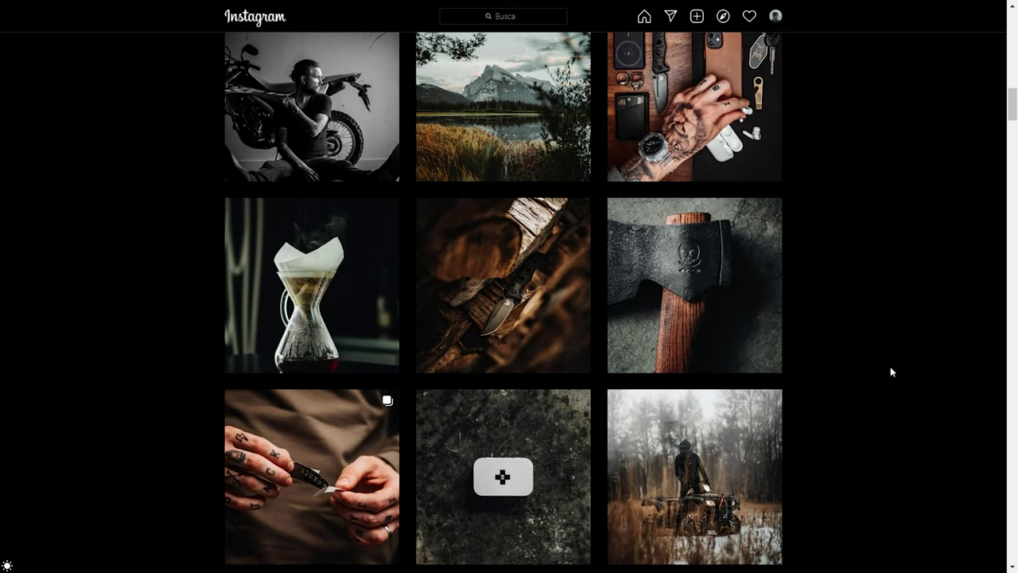
scroll(918, 236, "up", 2)
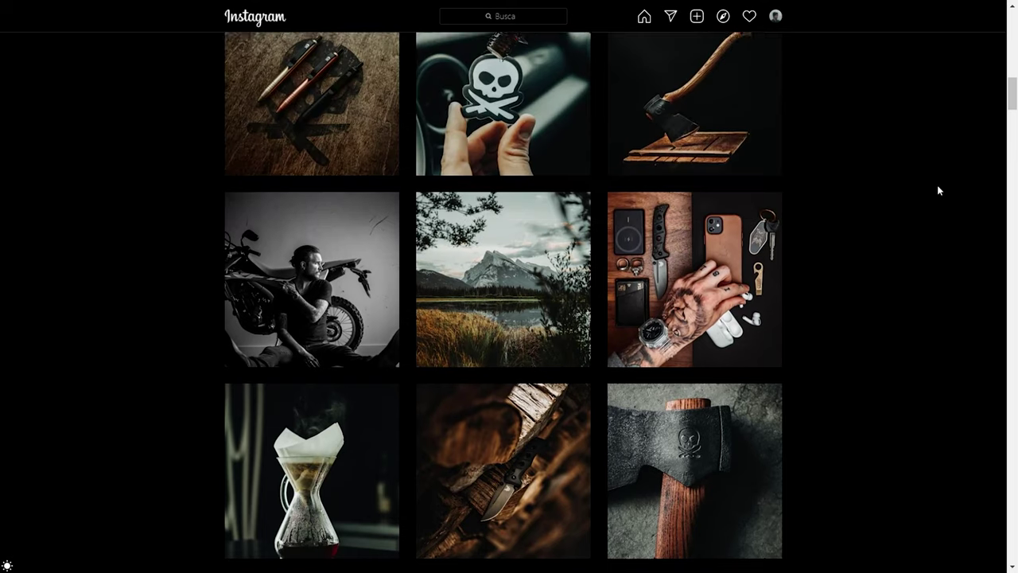
scroll(861, 140, "up", 2)
scroll(862, 141, "up", 2)
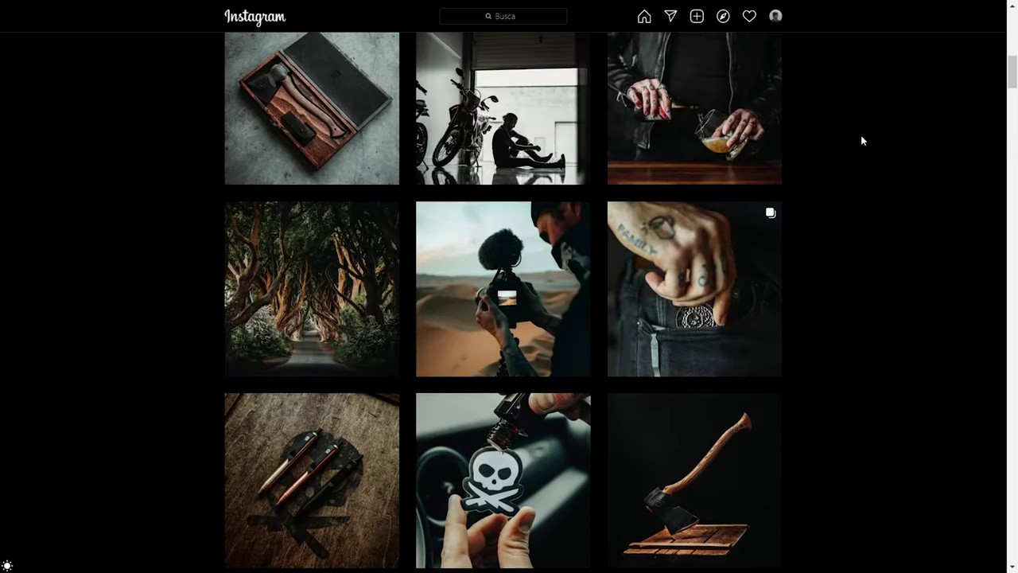
- Compare the red pickup truck photo in the forest with the neighbouring knife and coin photos near the start of the grid
scroll(861, 141, "up", 6)
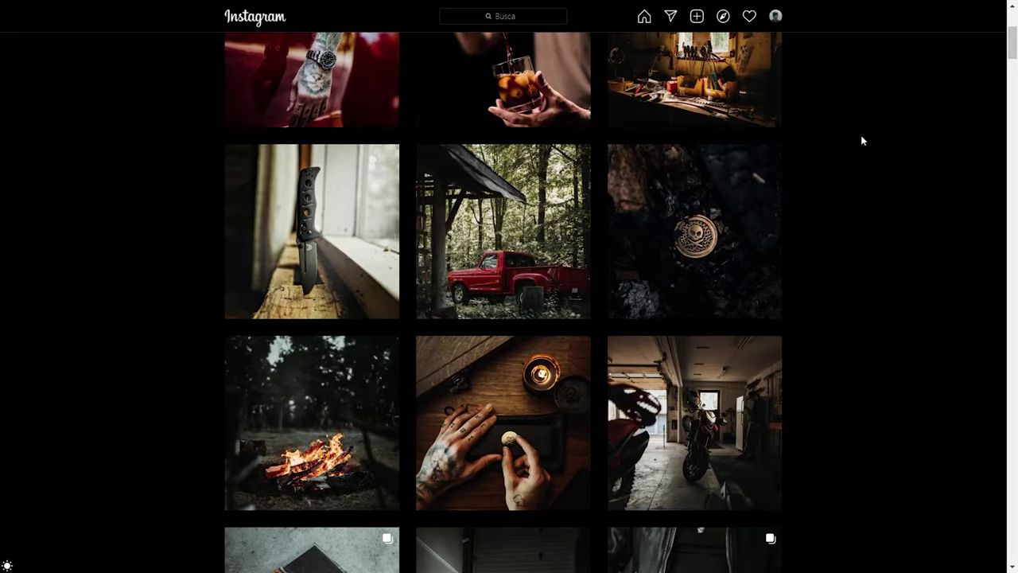
mouse_move(517, 274)
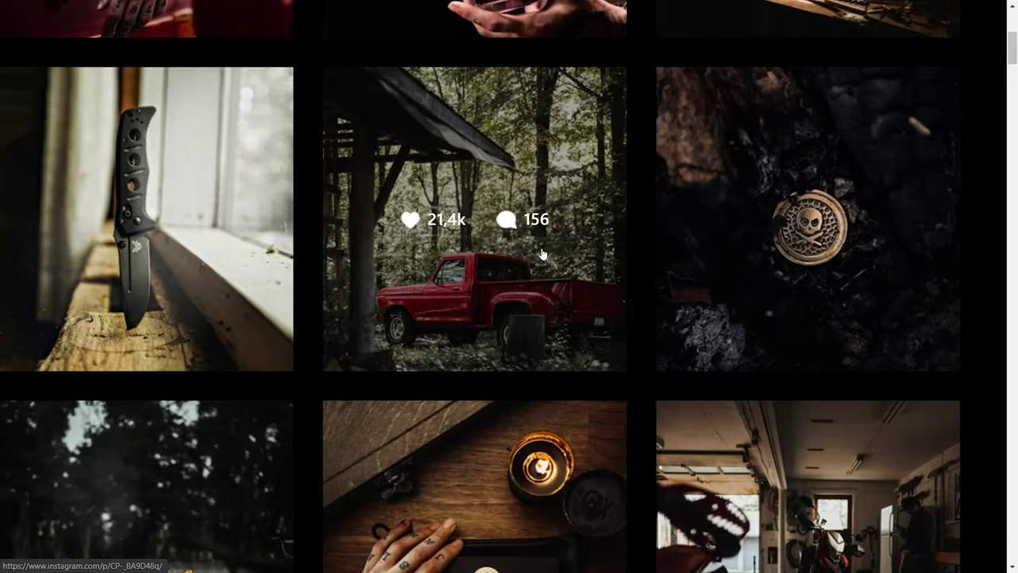
mouse_move(900, 303)
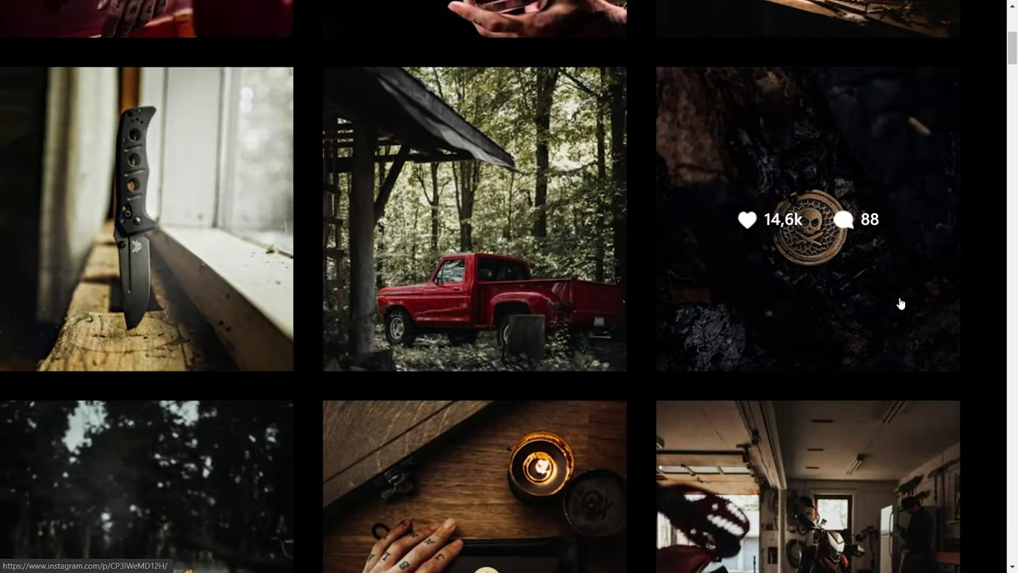
mouse_move(507, 129)
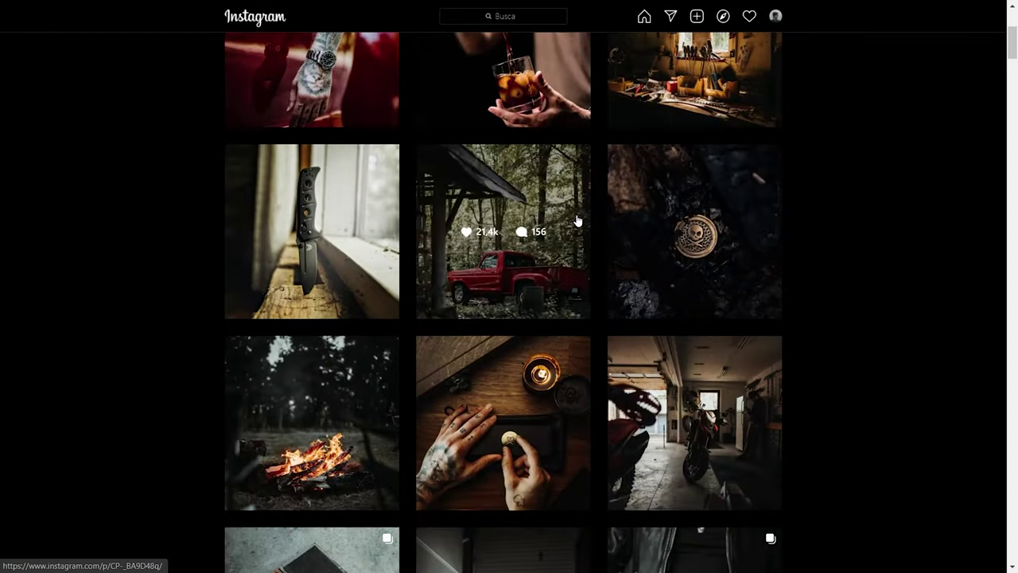
- Examine the muted, dark tones of the older Pete's Pirate Life posts, from the wine bottles and watches to the motorcycles
scroll(870, 239, "down", 10)
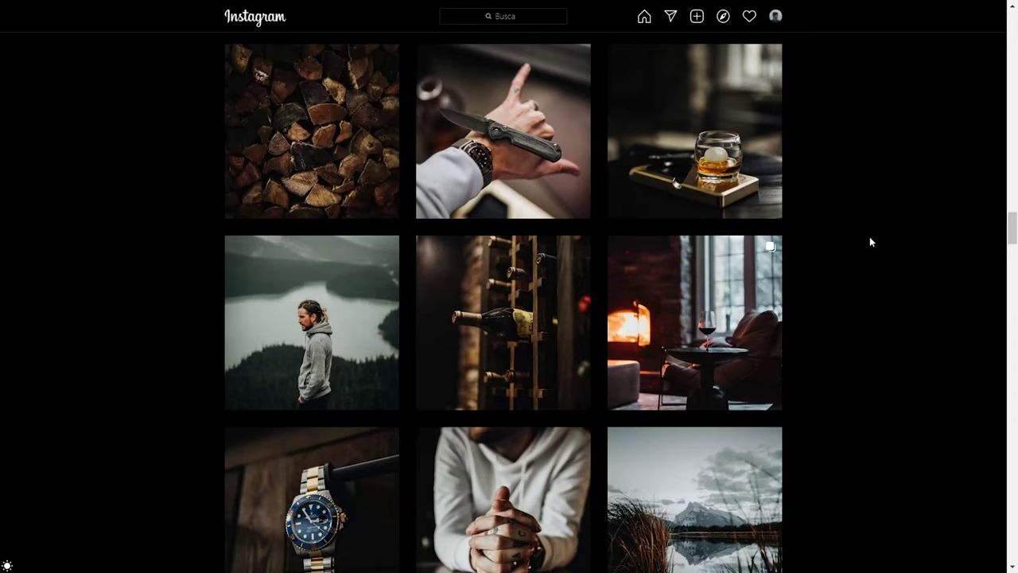
scroll(869, 236, "down", 2)
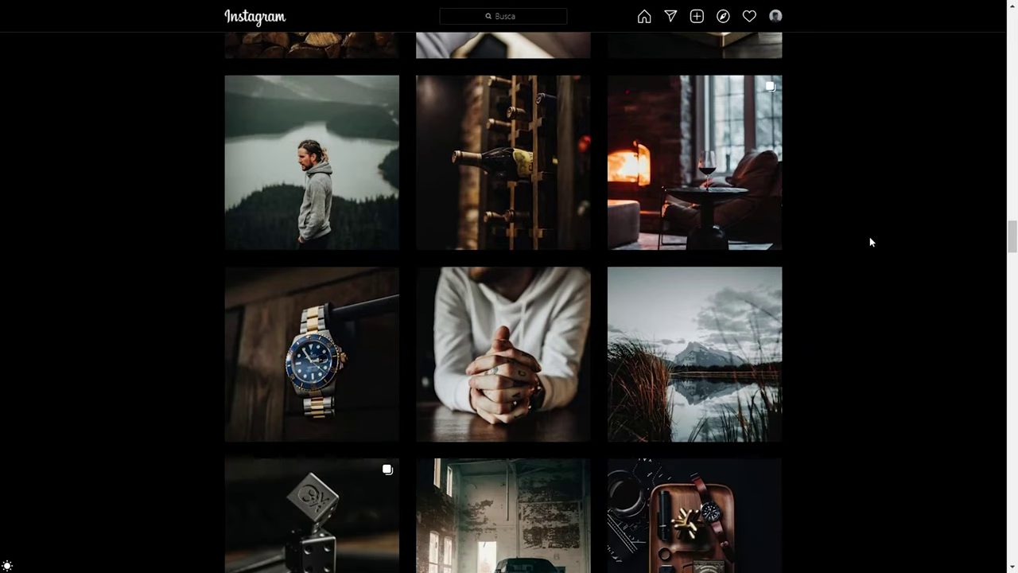
scroll(869, 236, "down", 2)
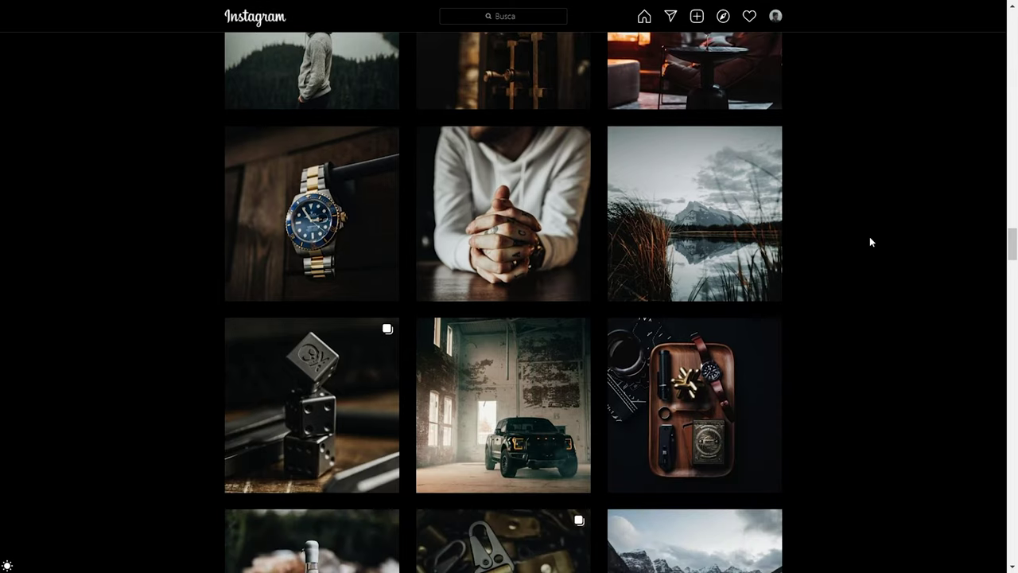
scroll(870, 239, "down", 1)
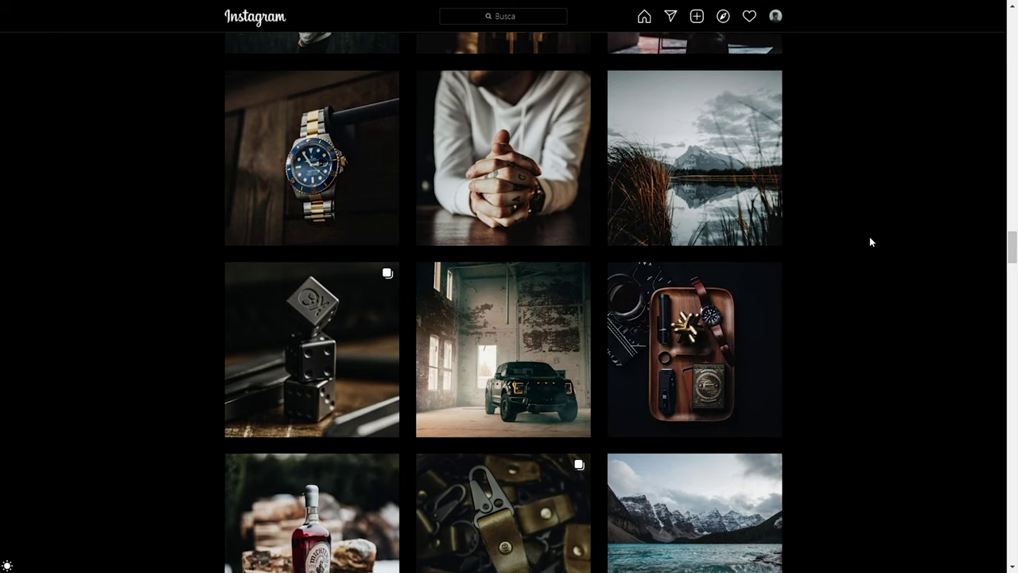
scroll(870, 237, "down", 2)
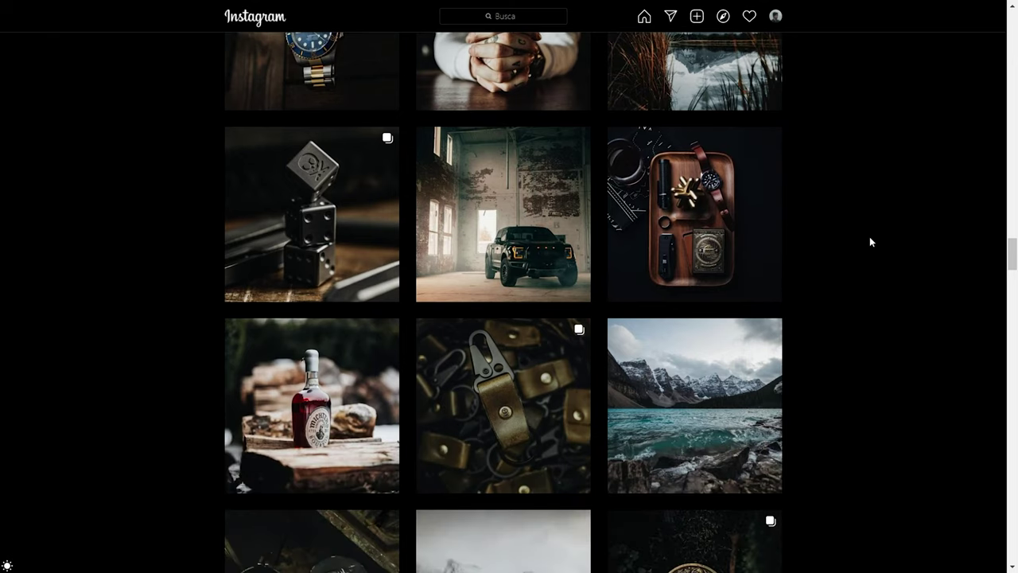
scroll(804, 138, "down", 6)
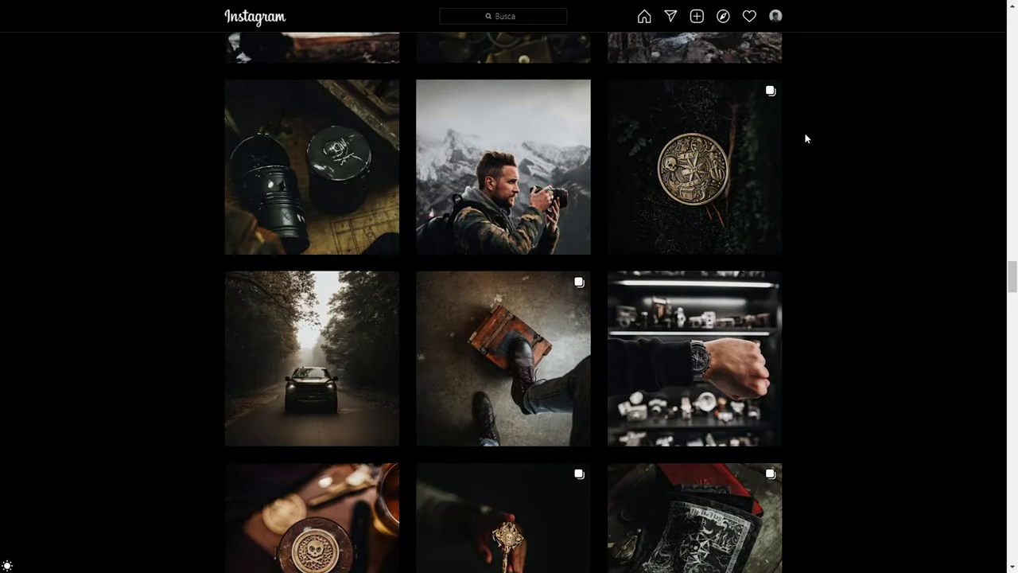
scroll(805, 138, "down", 2)
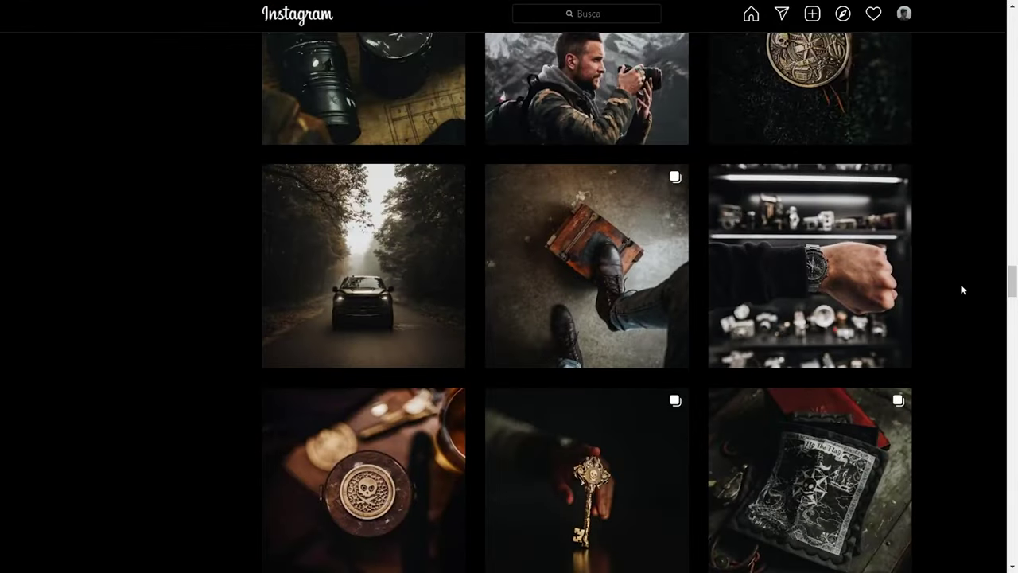
scroll(960, 288, "down", 8)
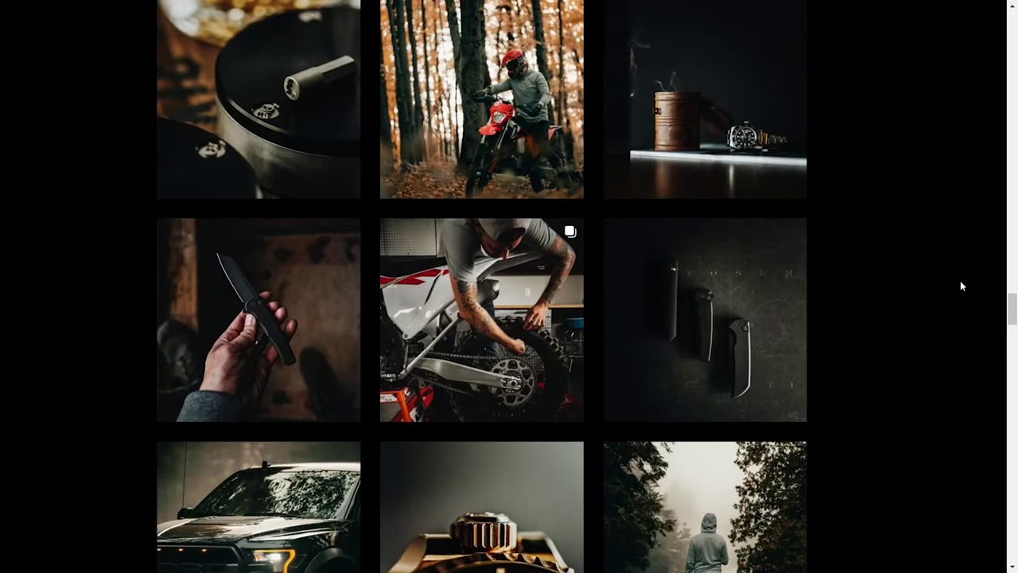
scroll(960, 284, "down", 3)
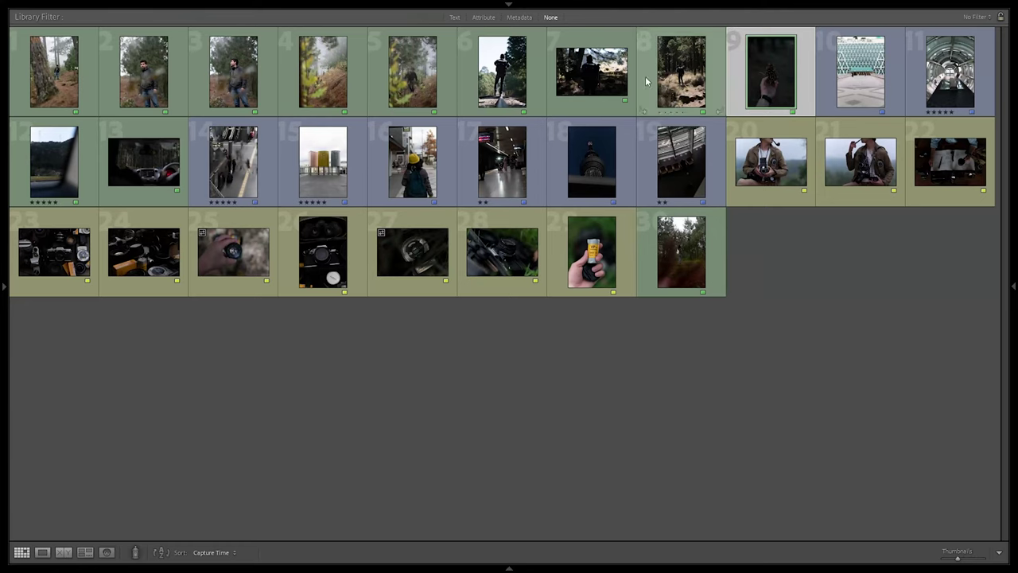
- Switch to Lightroom, review the forest and city photos, and open the photo of the man with a pipe and vintage cameras for developing
key("Right")
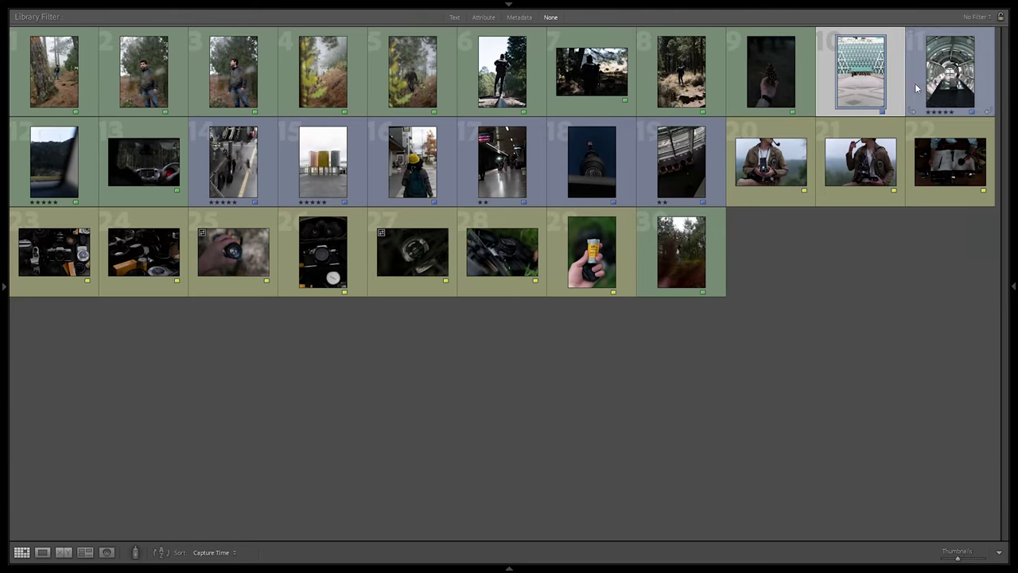
left_click(660, 87)
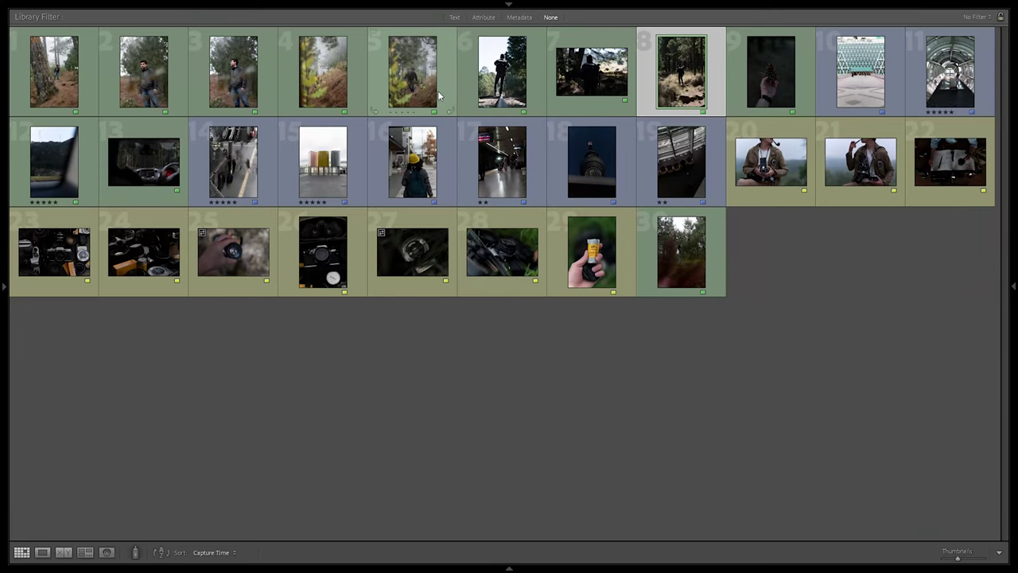
left_click(440, 95)
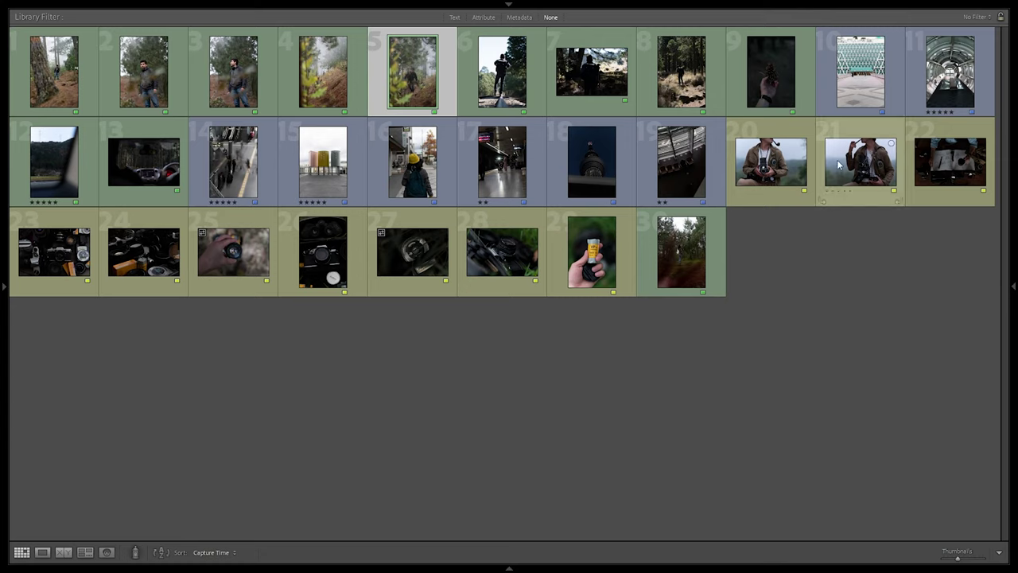
left_click(807, 170)
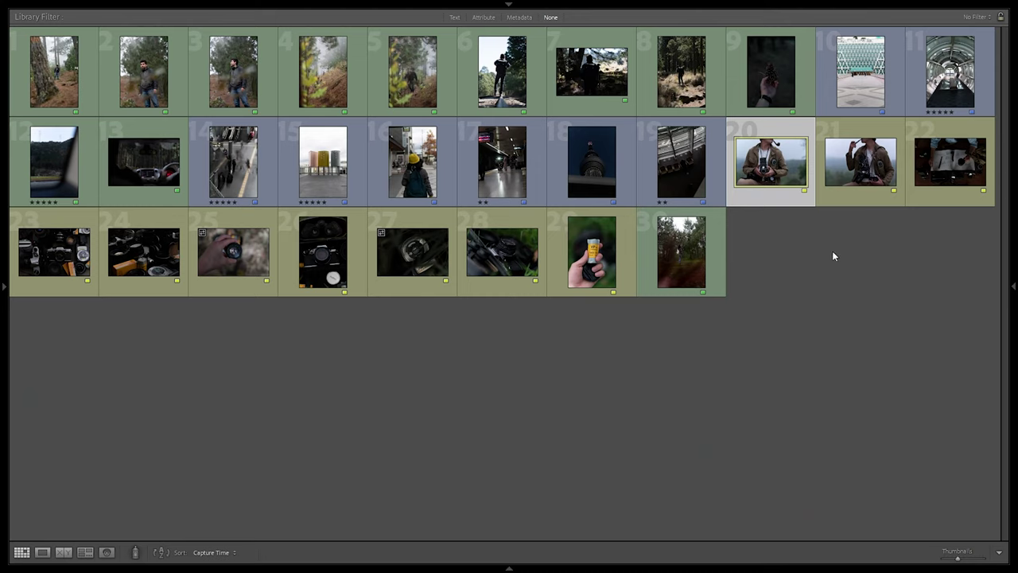
key("d")
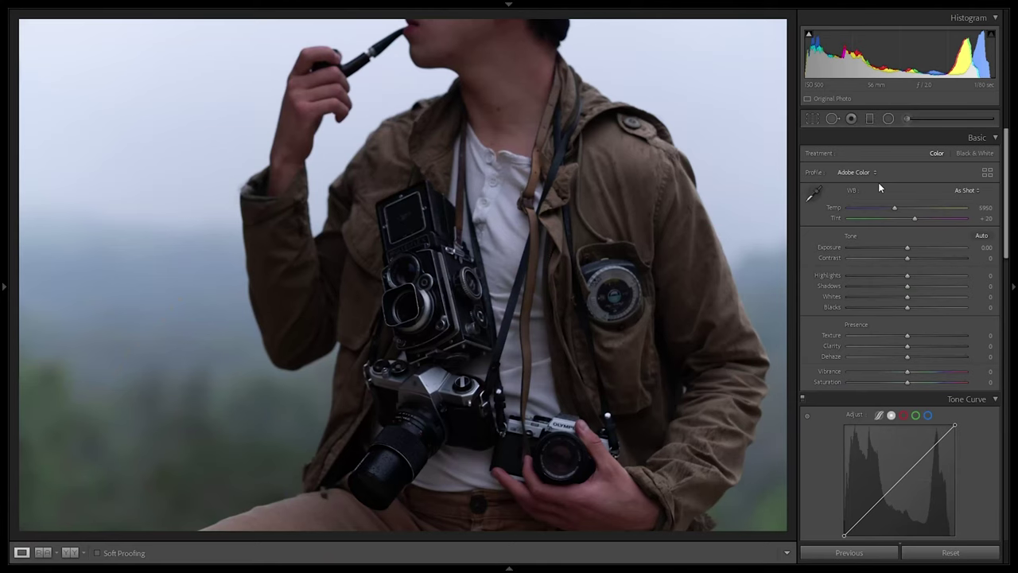
- Set Highlights to -48, Whites to +45, Shadows to +58 and Blacks to -20, and compare the photo before and after
scroll(949, 268, "down", 2)
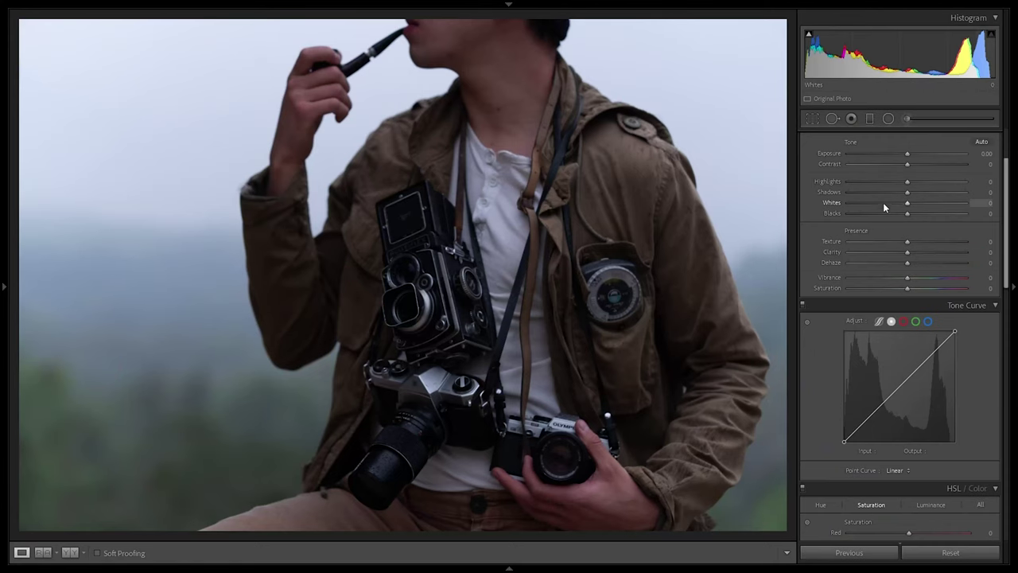
left_click_drag(907, 185, 878, 187)
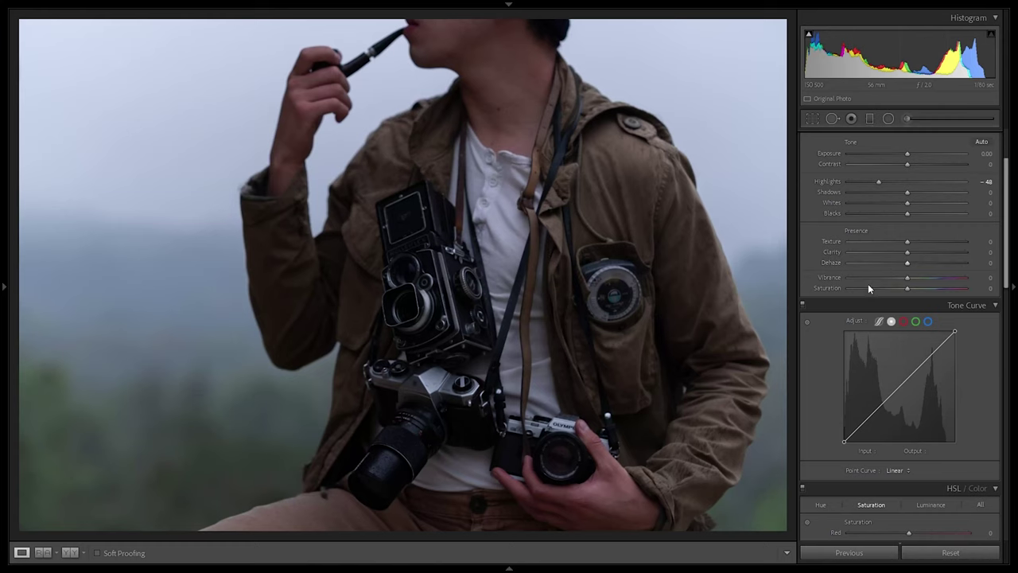
left_click_drag(907, 203, 934, 202)
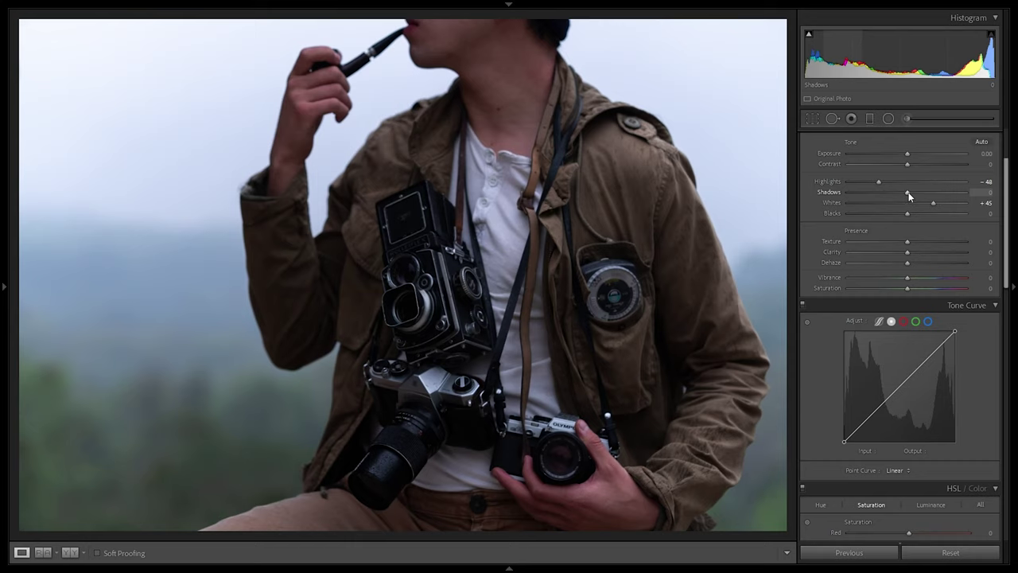
left_click_drag(916, 189, 943, 192)
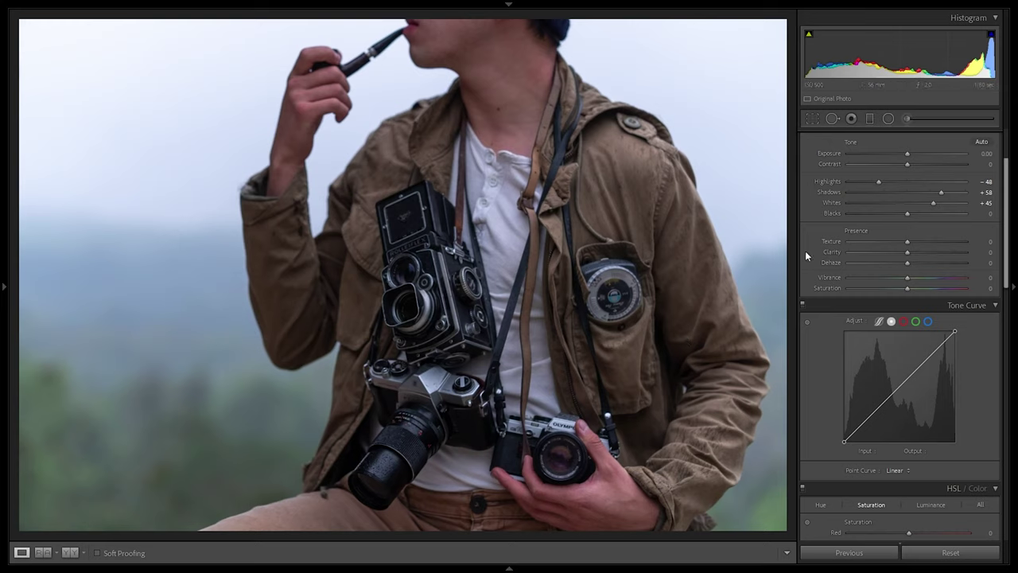
left_click_drag(908, 213, 898, 211)
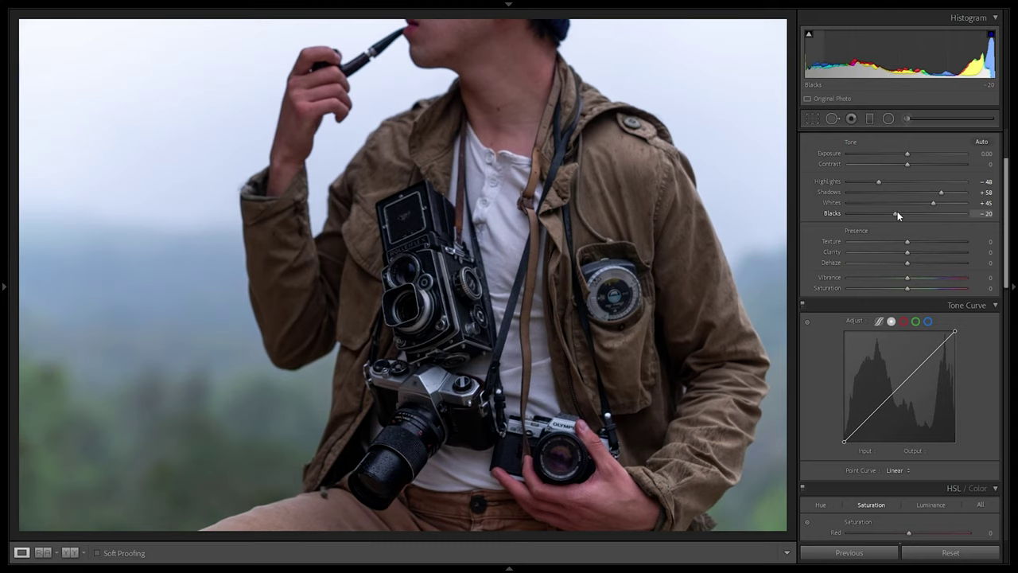
key("y")
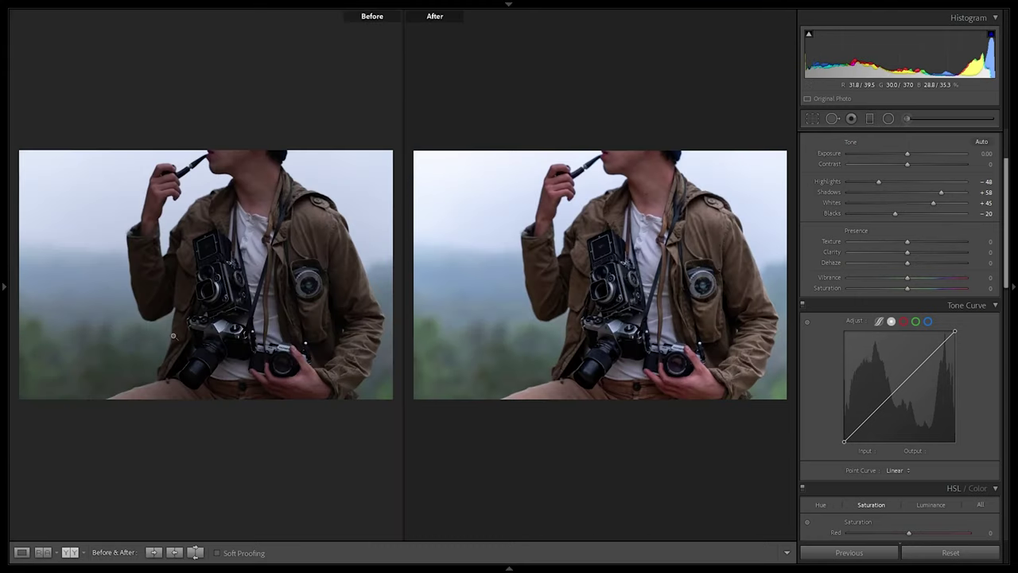
- Set Clarity to +15 for the photo of the man with vintage cameras, checking the camera detail and an extreme setting of +100
key("y")
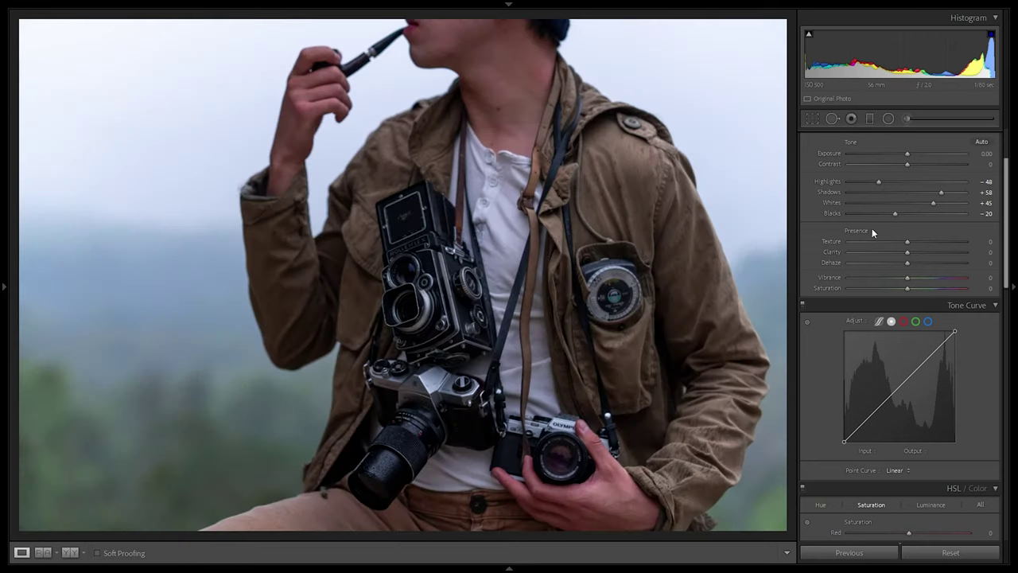
left_click(557, 342)
left_click_drag(656, 179, 656, 297)
left_click(990, 252)
type("15")
key("Return")
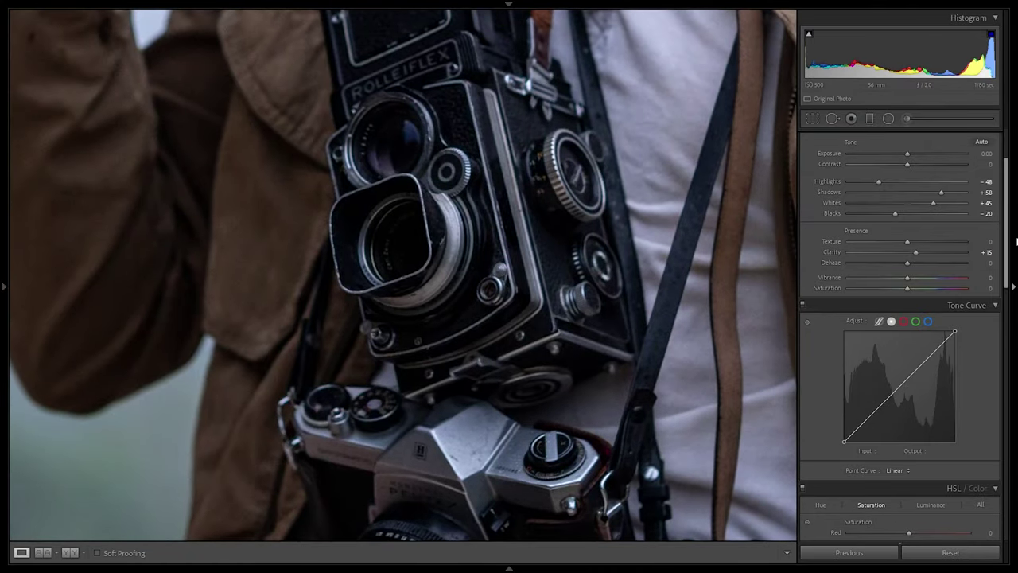
key("z")
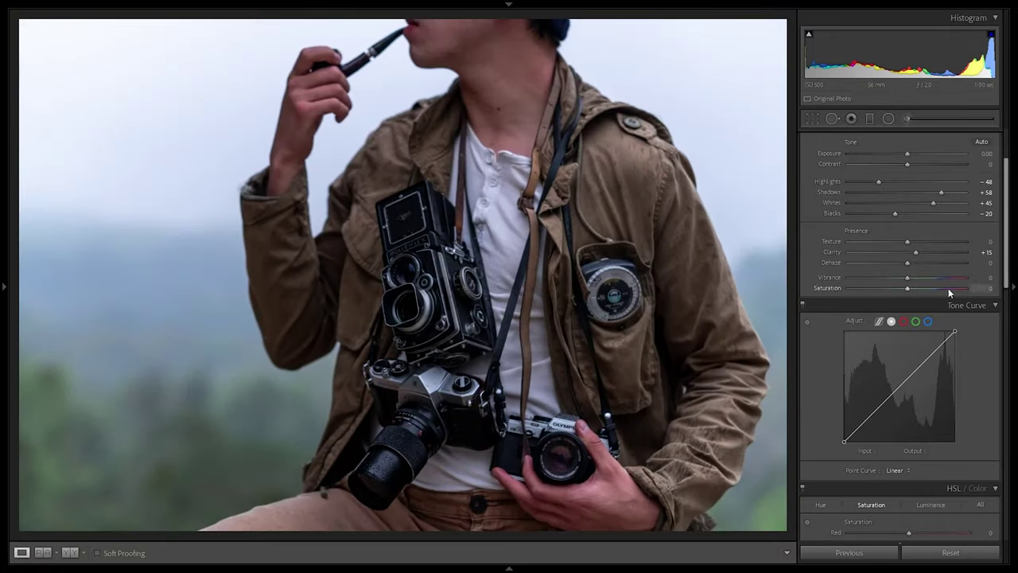
left_click_drag(951, 254, 1001, 252)
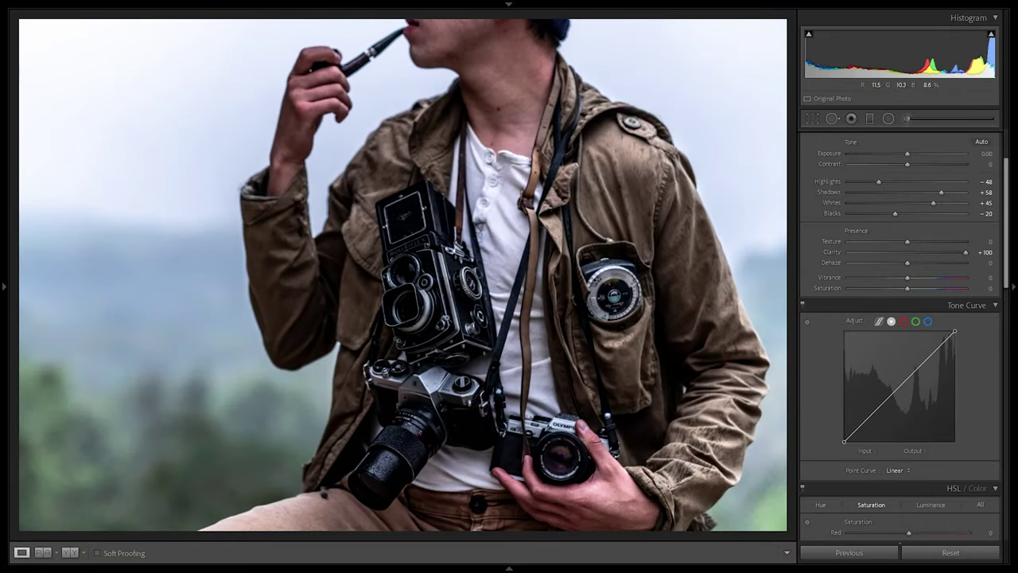
left_click(984, 252)
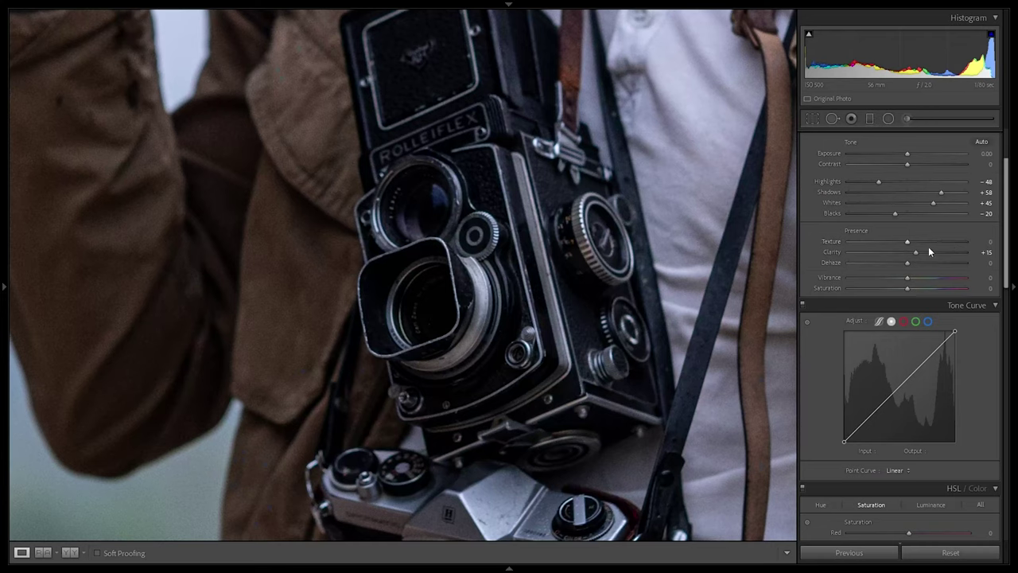
- Set Texture to +13 and compare the photo before and after
left_click_drag(912, 246, 954, 245)
left_click_drag(908, 241, 914, 246)
left_click(500, 265)
key("y")
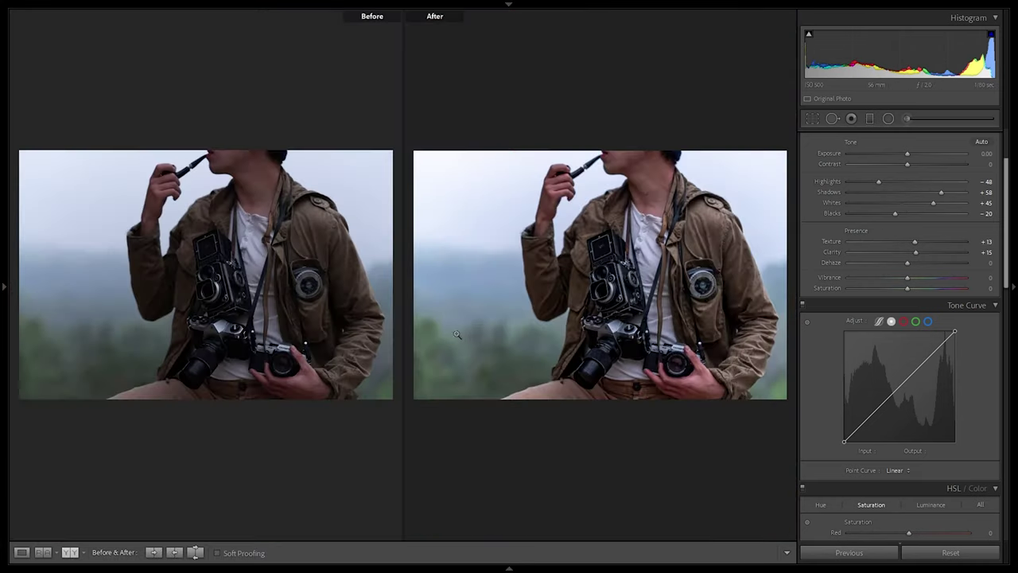
key("y")
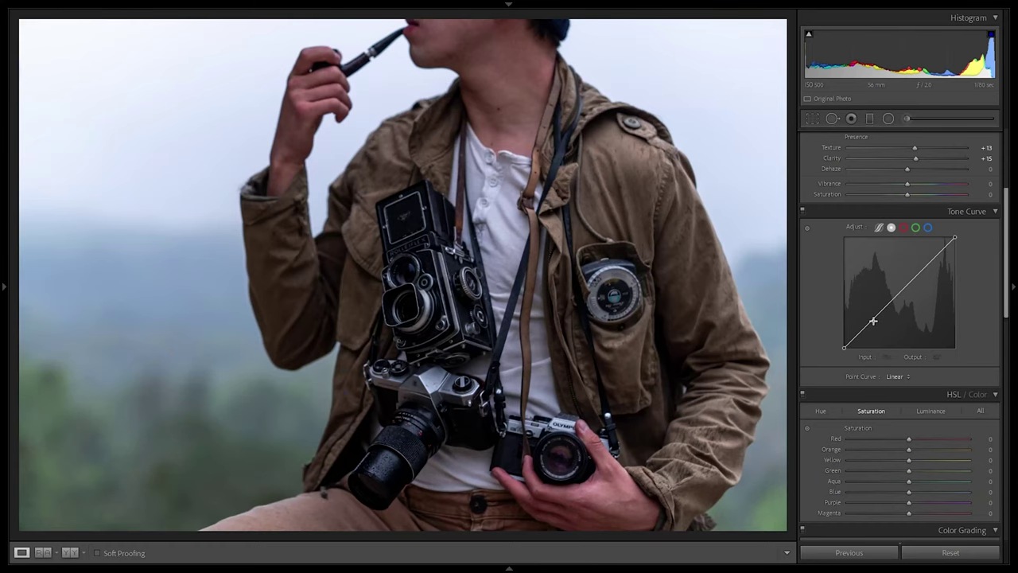
- Add three anchor points along the tone curve, raise its black point to output 23, and compare the dark camera areas before and after
left_click(899, 295)
left_click_drag(845, 348, 838, 338)
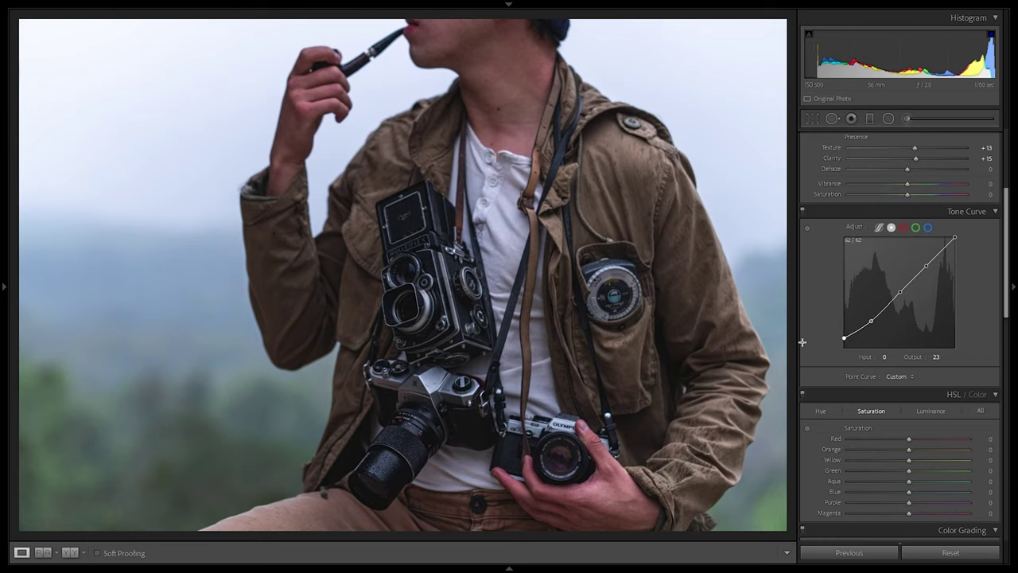
left_click(428, 460)
key("y")
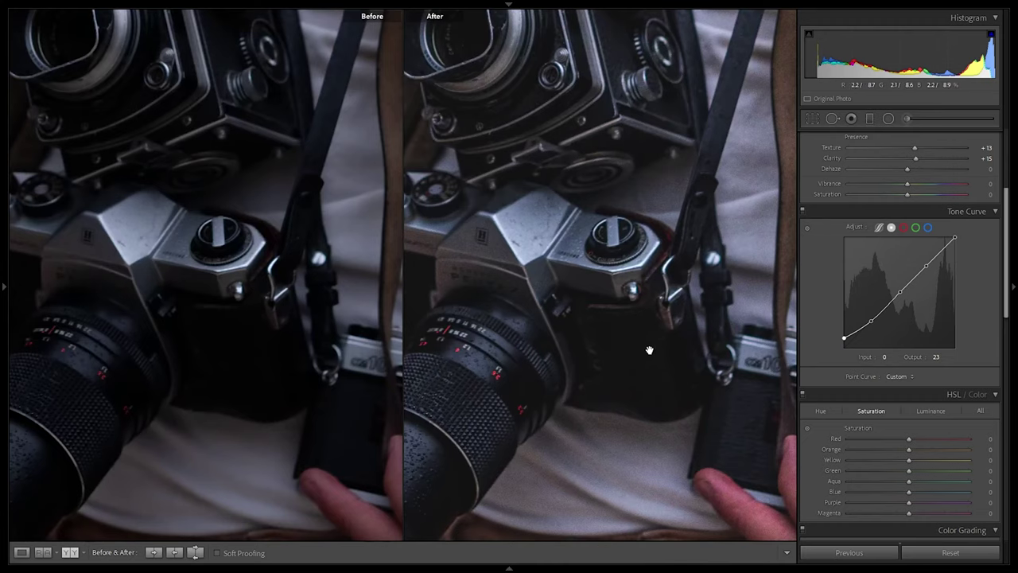
key("y")
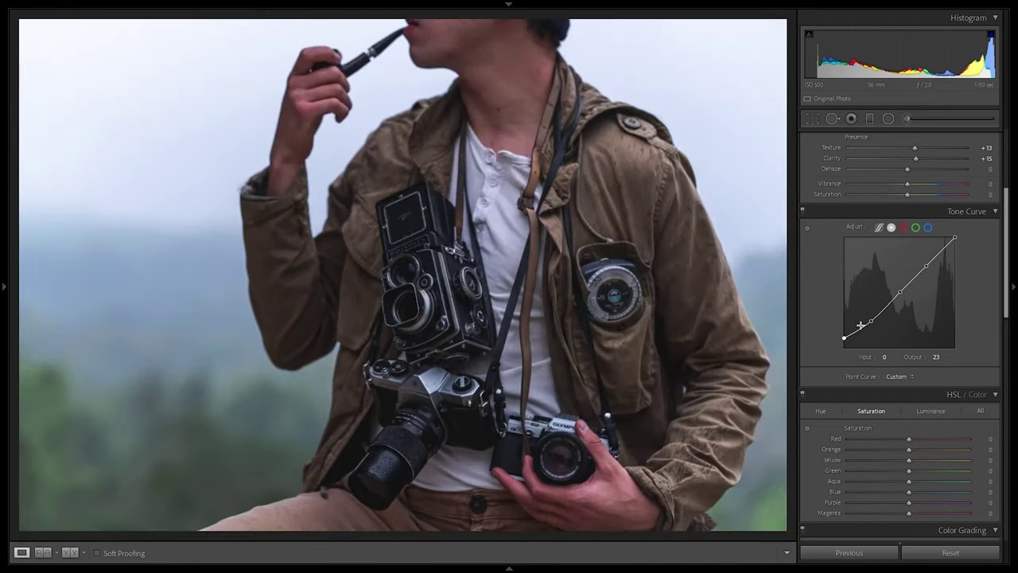
- Shape the tone curve with the shadow point at 66/57, midpoint at 128/133, highlight point slightly lower and white point at output 238
left_click_drag(871, 321, 872, 322)
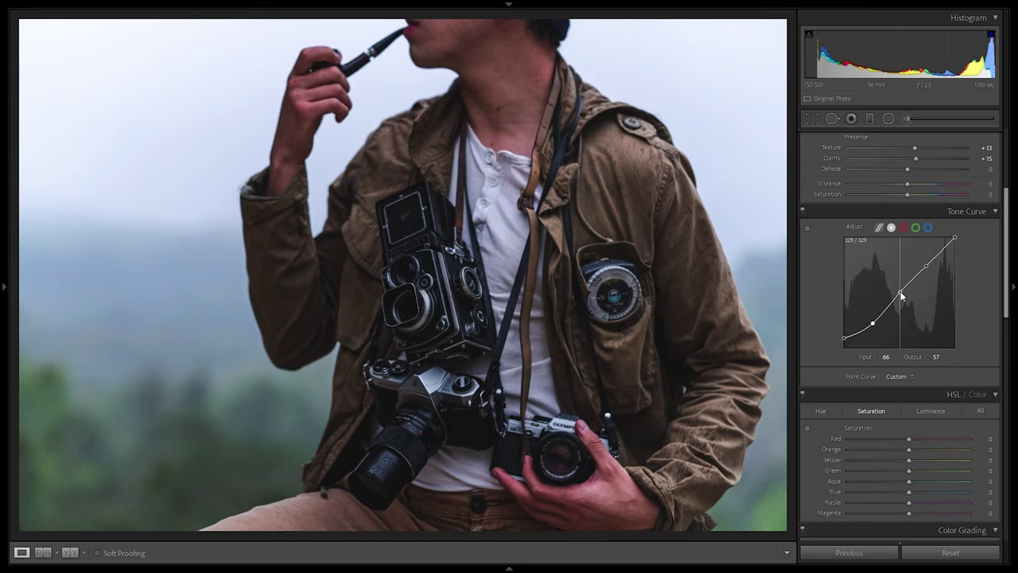
left_click_drag(900, 291, 899, 290)
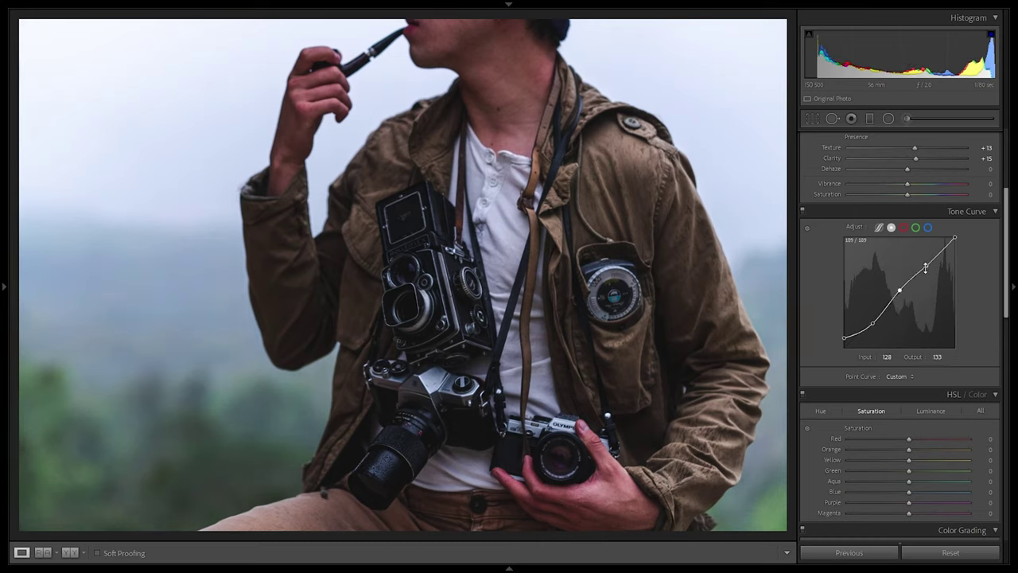
left_click_drag(925, 267, 925, 269)
left_click_drag(954, 234, 954, 245)
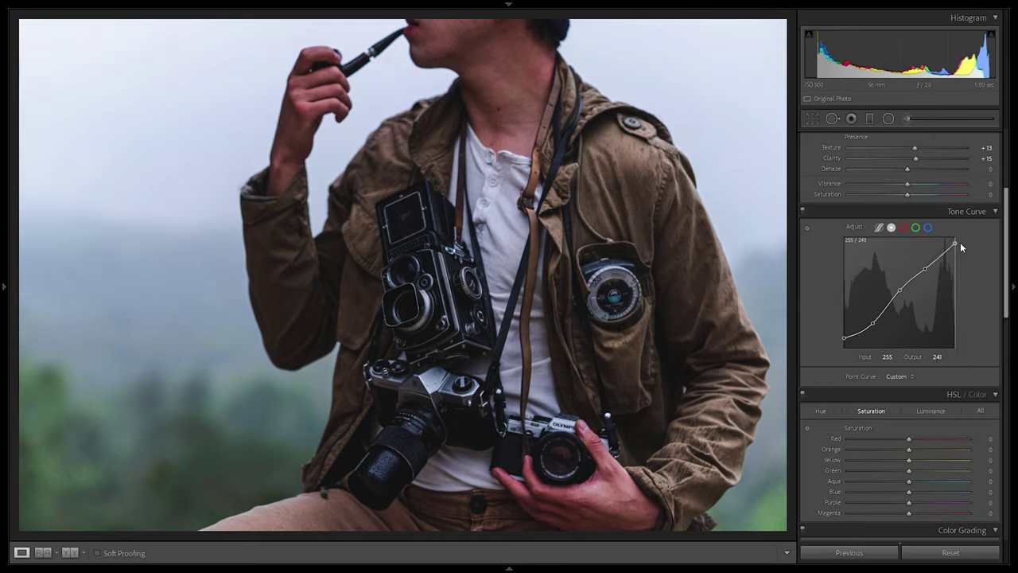
key("y")
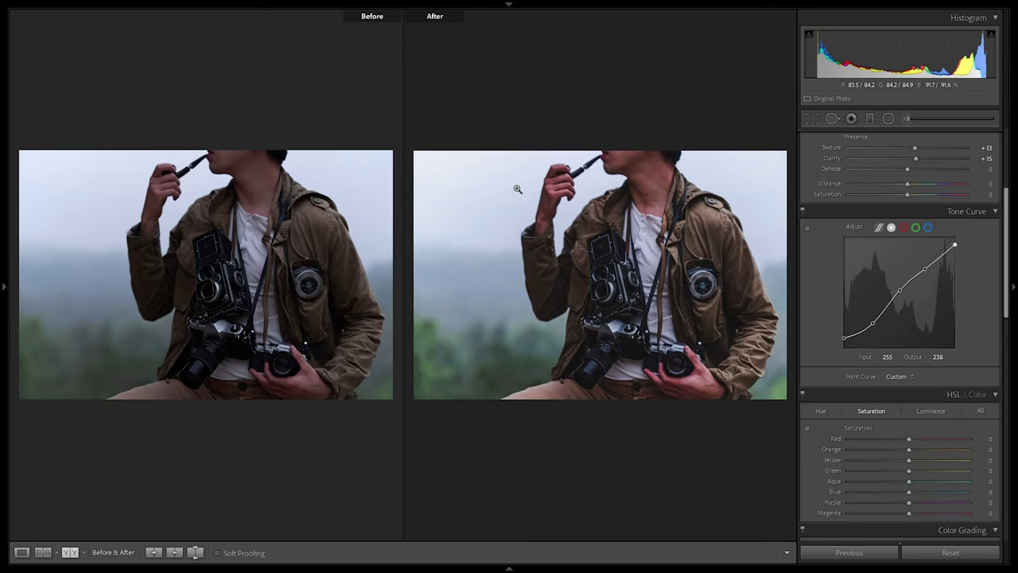
key("y")
- Examine the colours of the Instagram reference photo of the man standing by the glacier lake
scroll(935, 264, "down", 3)
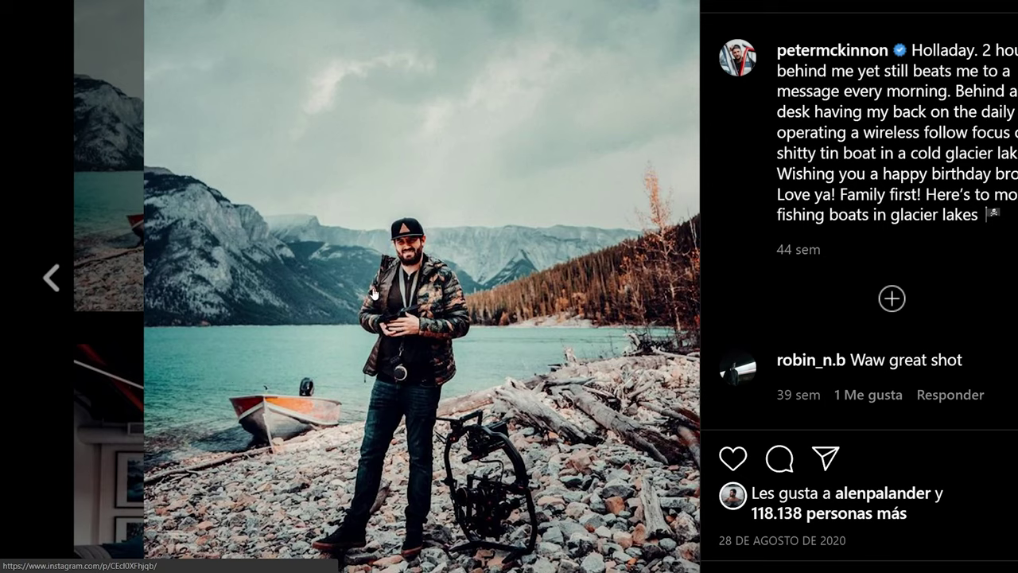
left_click(576, 315)
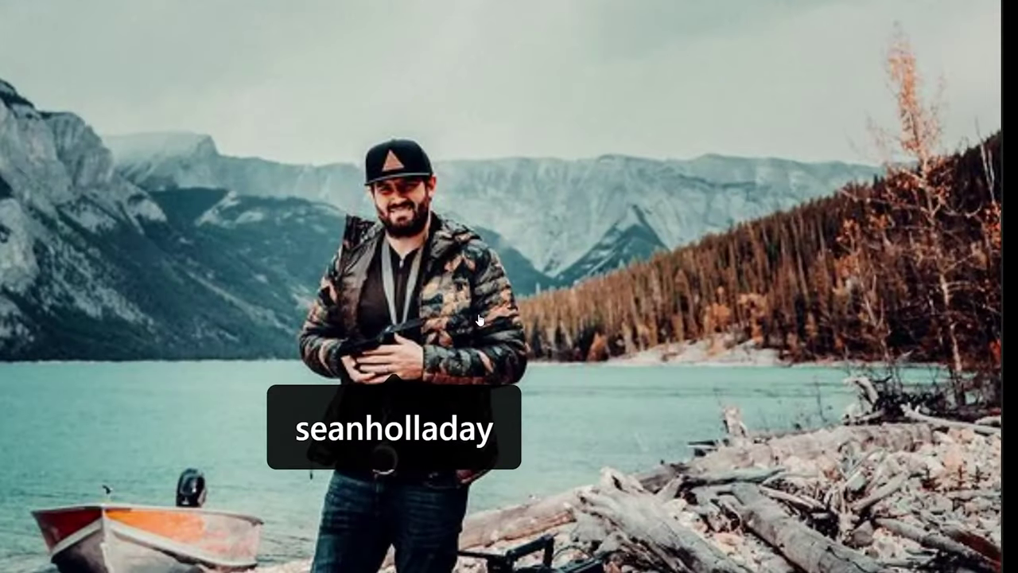
left_click(634, 287)
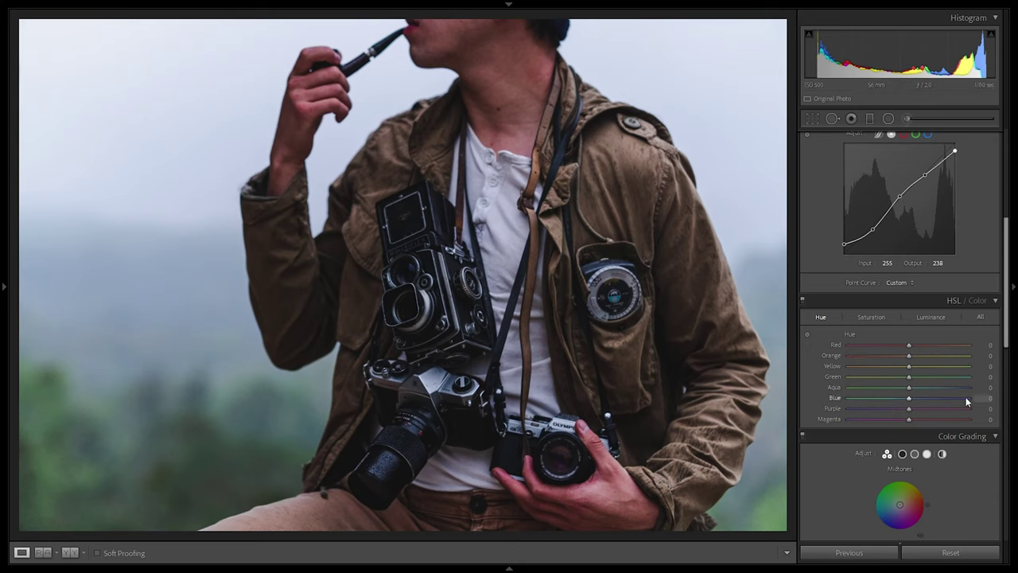
- Set the Aqua hue to +10 and the Blue hue to -10, compare with the original, and open the HSL saturation settings
left_click(989, 388)
left_click_drag(912, 403, 863, 415)
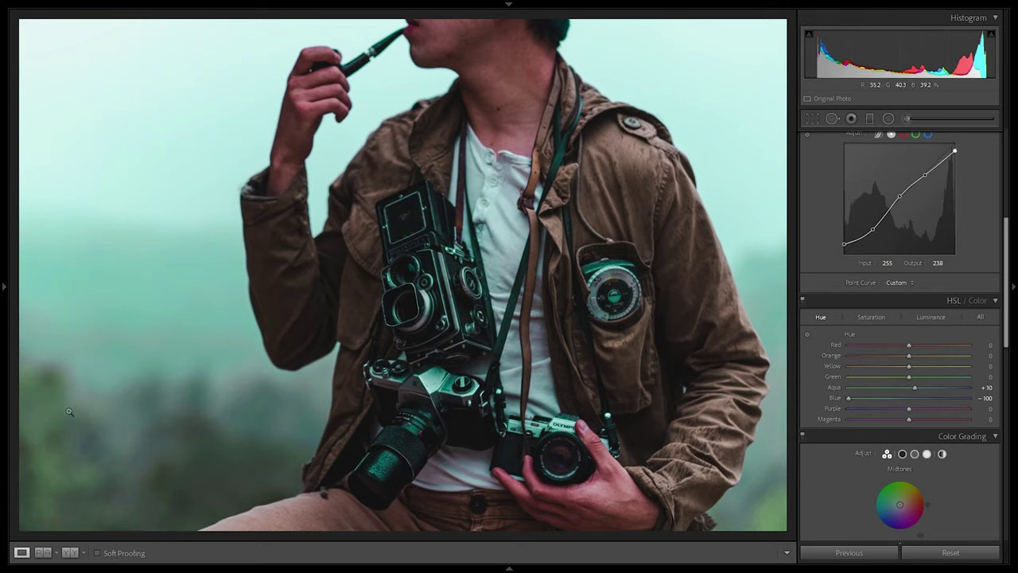
left_click(902, 398)
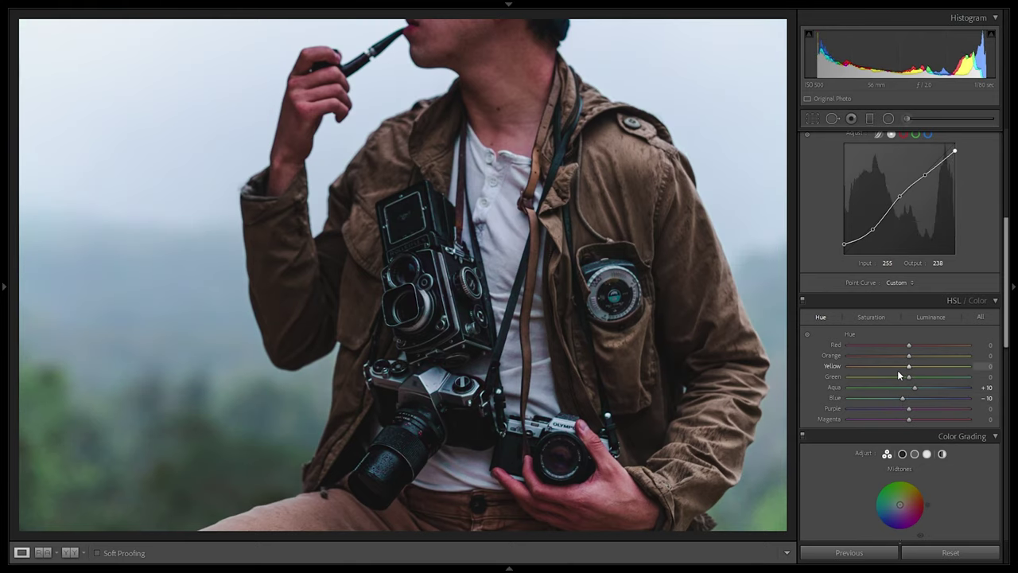
key("y")
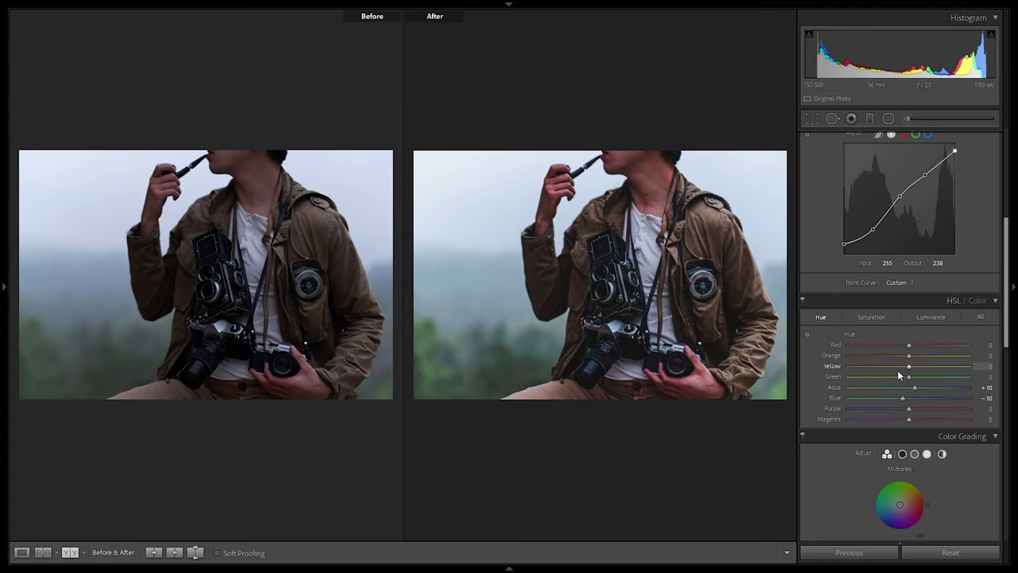
key("y")
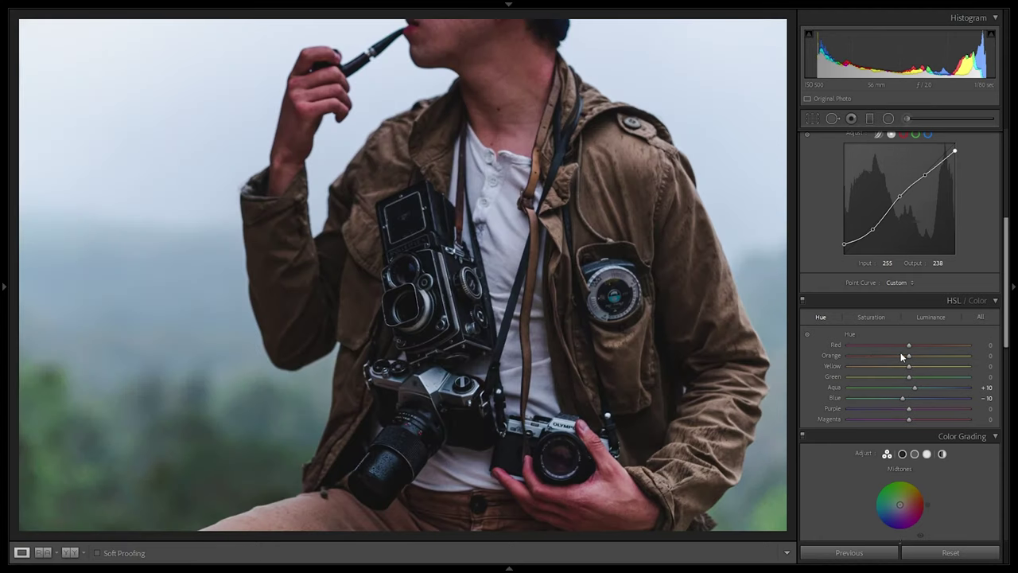
left_click(879, 316)
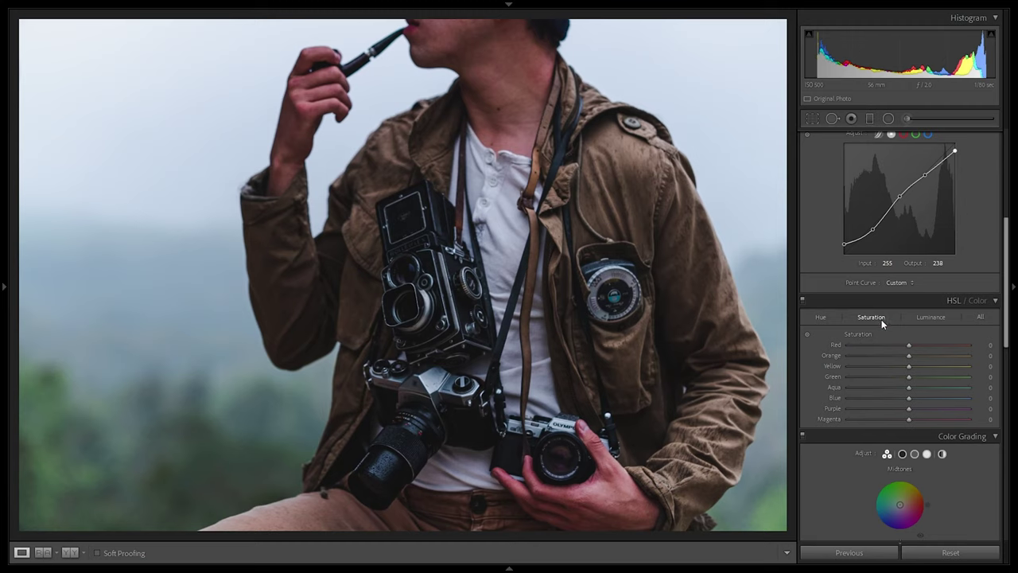
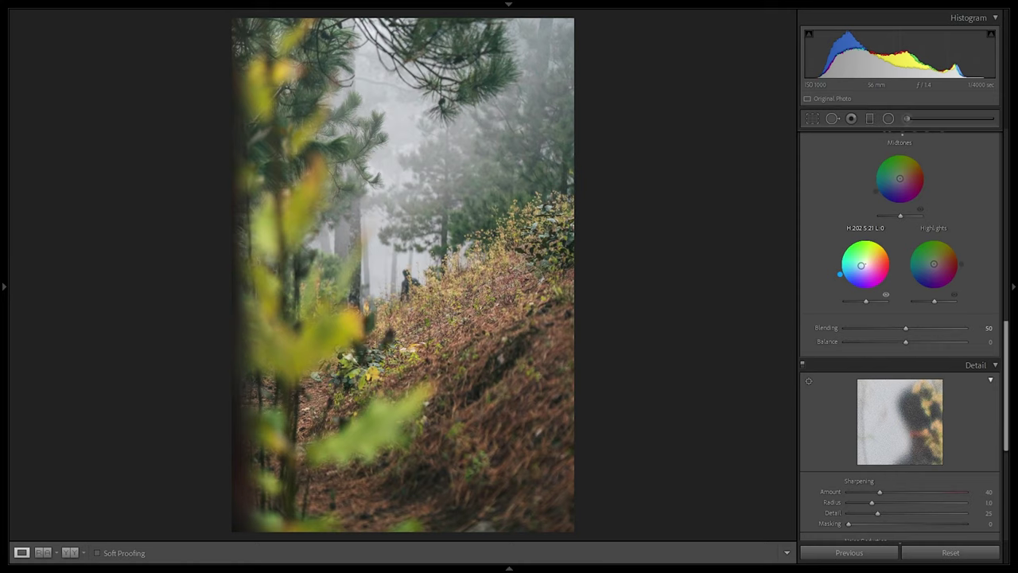
- Reset the shadows tint on the forest photo, tint the midtones teal-blue, and slightly lower the midtones luminance in Color Grading
double_click(860, 266)
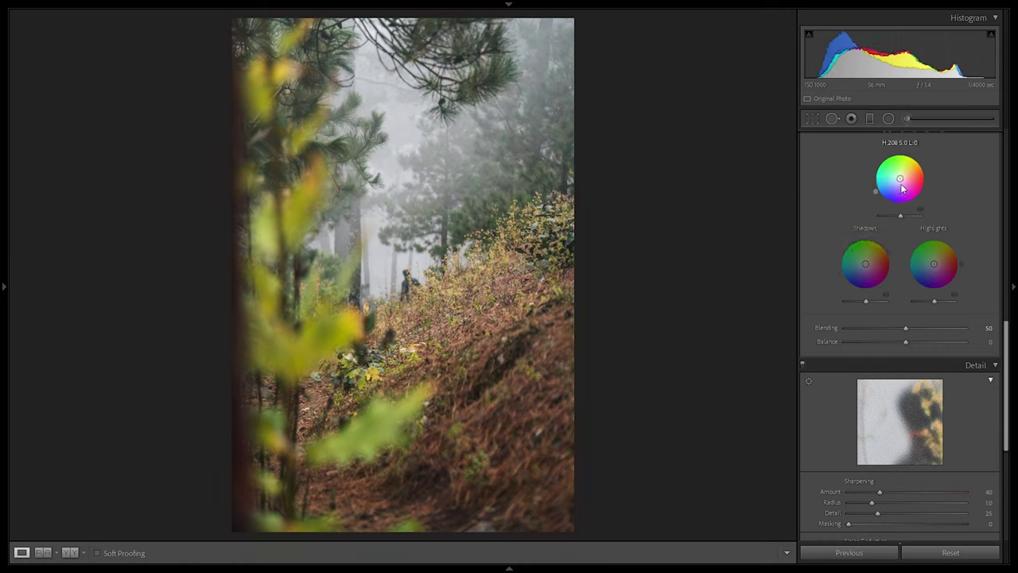
left_click_drag(899, 179, 895, 180)
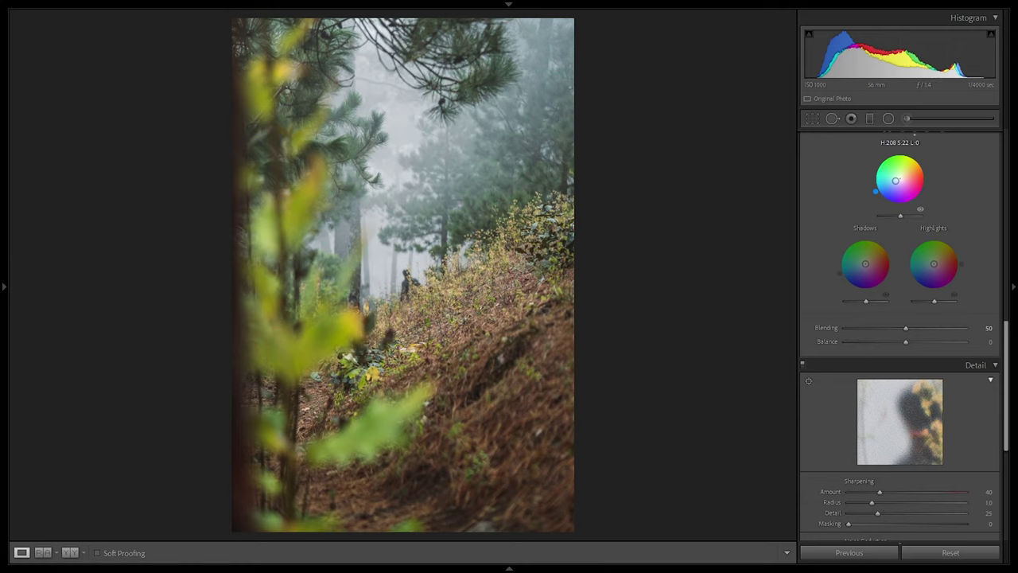
left_click_drag(895, 180, 883, 191)
key("ctrl+z")
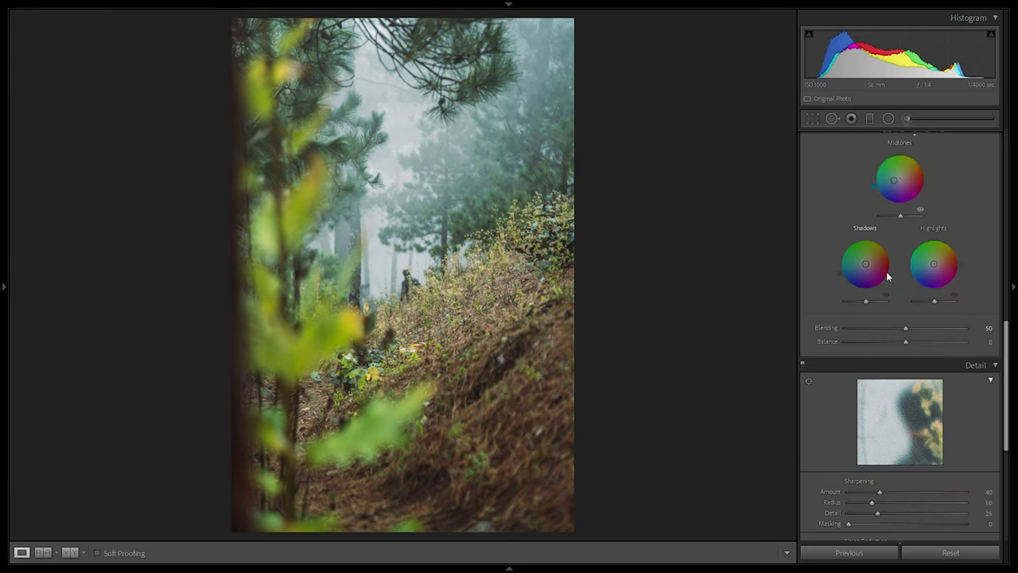
mouse_move(898, 214)
left_mouse_down()
mouse_move(878, 221)
mouse_move(894, 221)
left_mouse_up()
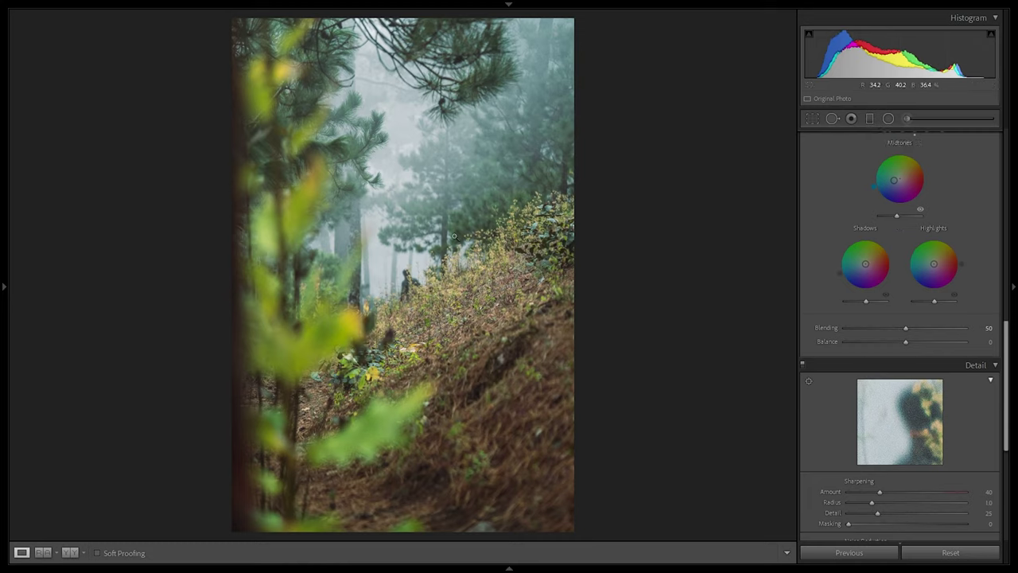
- Set the Orange hue to -28 for redder ground tones and shift the Green hue slightly toward aqua
scroll(918, 260, "up", 5)
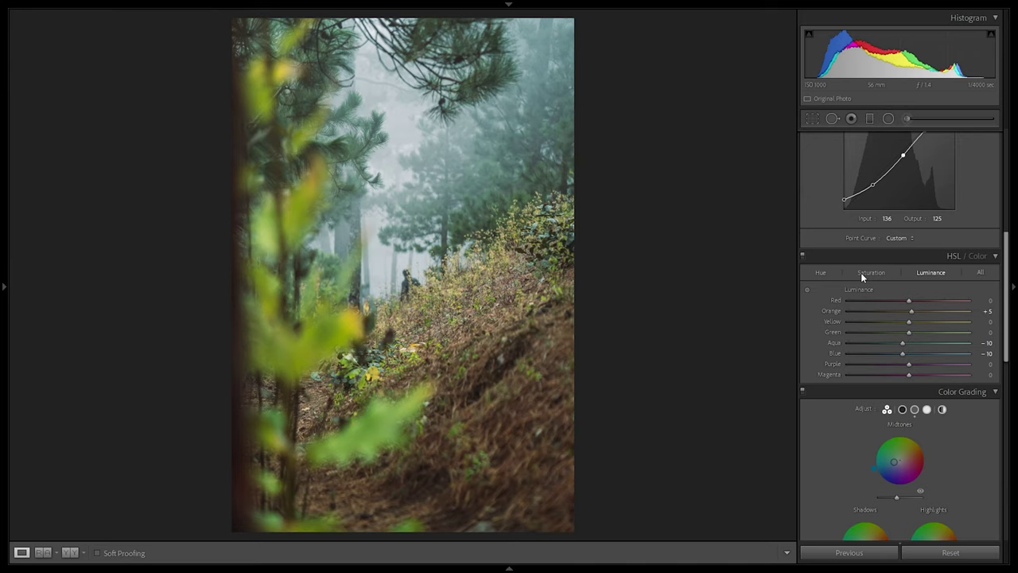
left_click(820, 272)
left_click(522, 402)
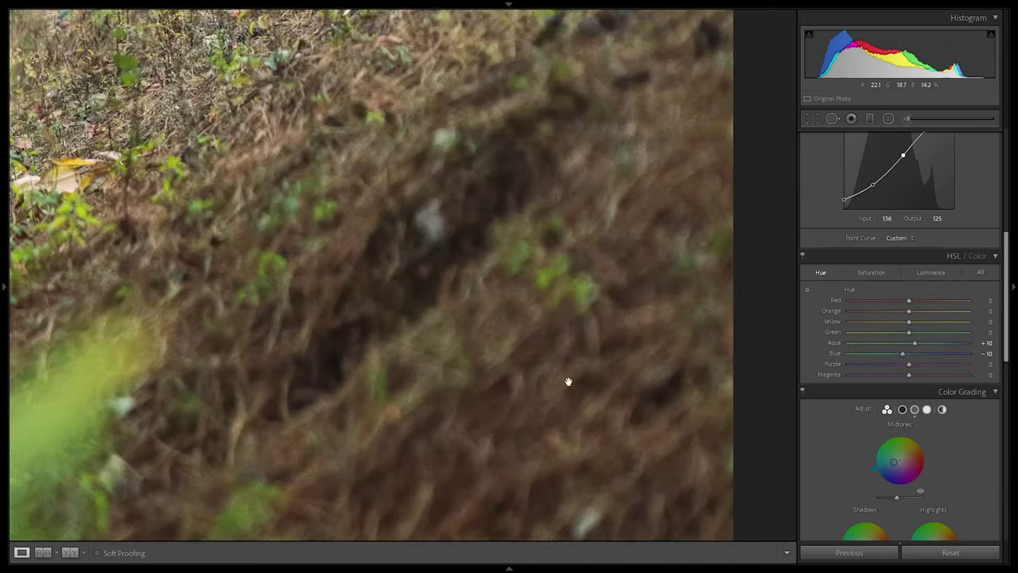
left_click(568, 382)
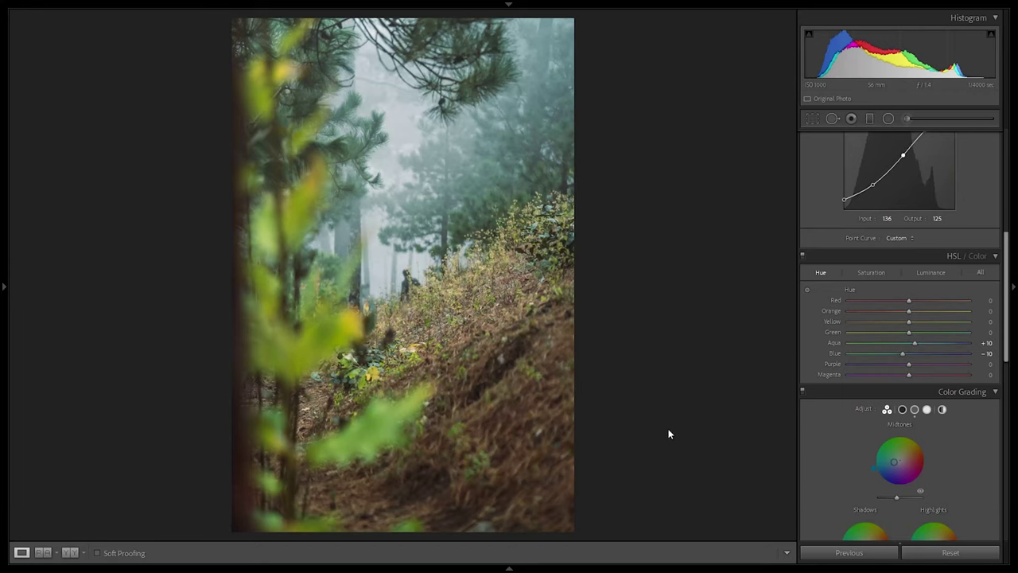
mouse_move(909, 313)
left_mouse_down()
mouse_move(822, 312)
mouse_move(890, 315)
left_mouse_up()
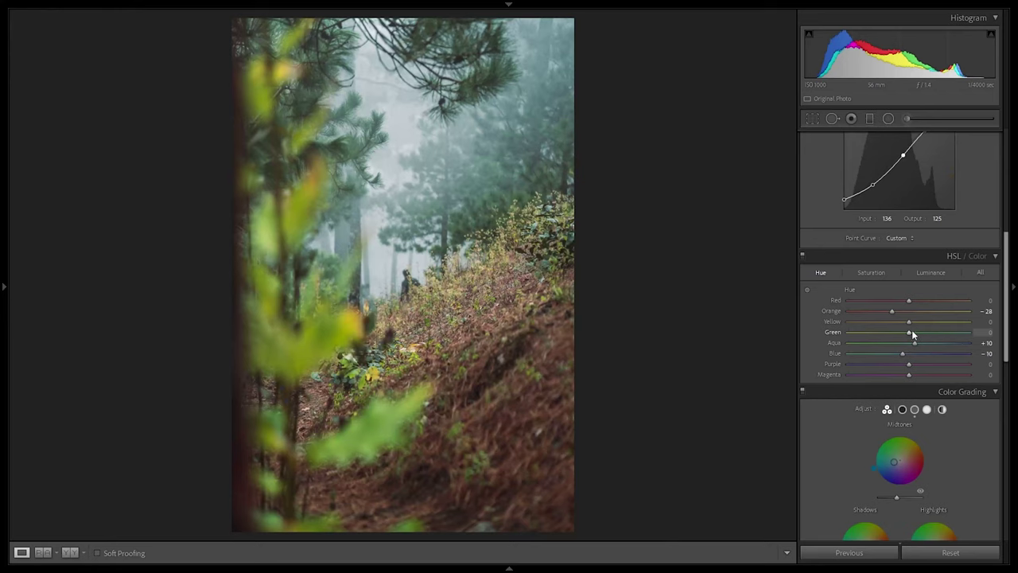
left_click_drag(911, 329, 932, 337)
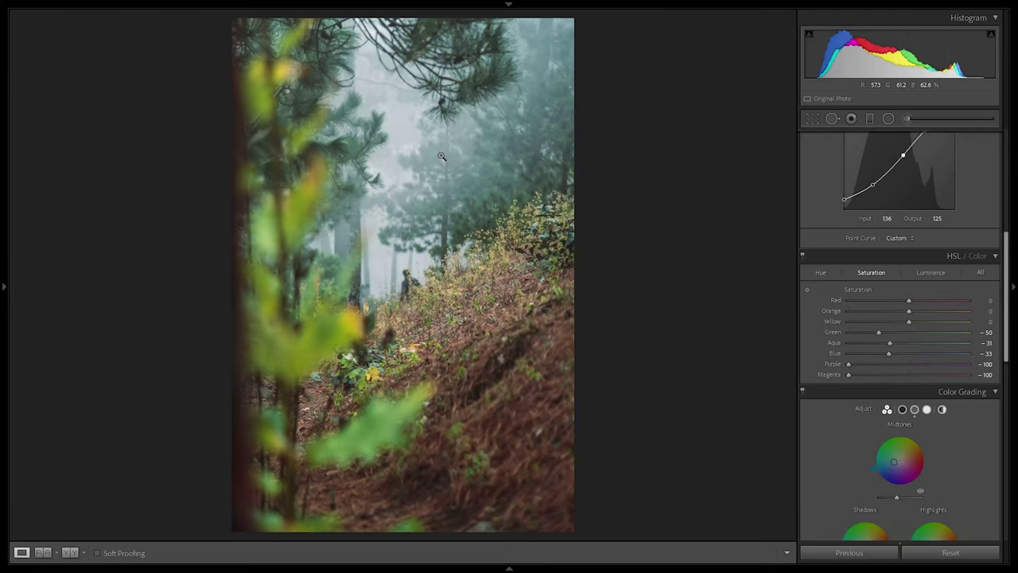
- Check the mountain lake reference photo on Instagram, return to the forest photo in Lightroom, and open the HSL luminance settings
key("alt+Tab")
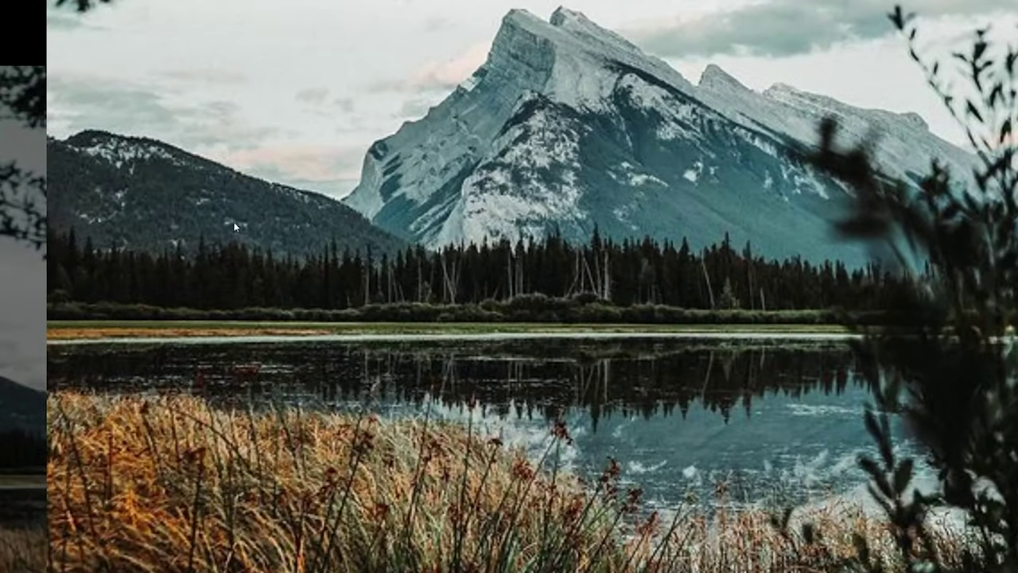
key("alt+Tab")
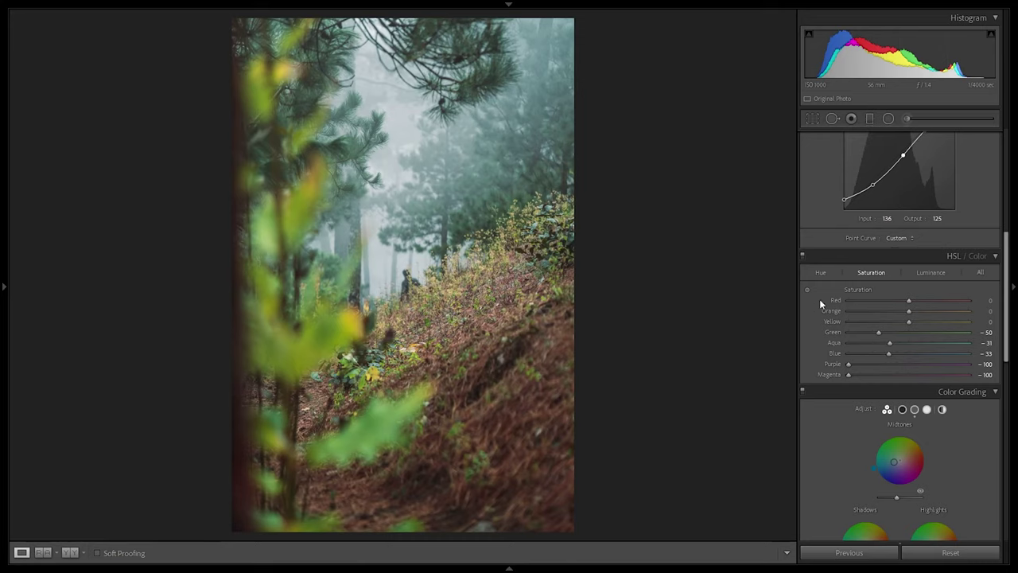
left_click(928, 272)
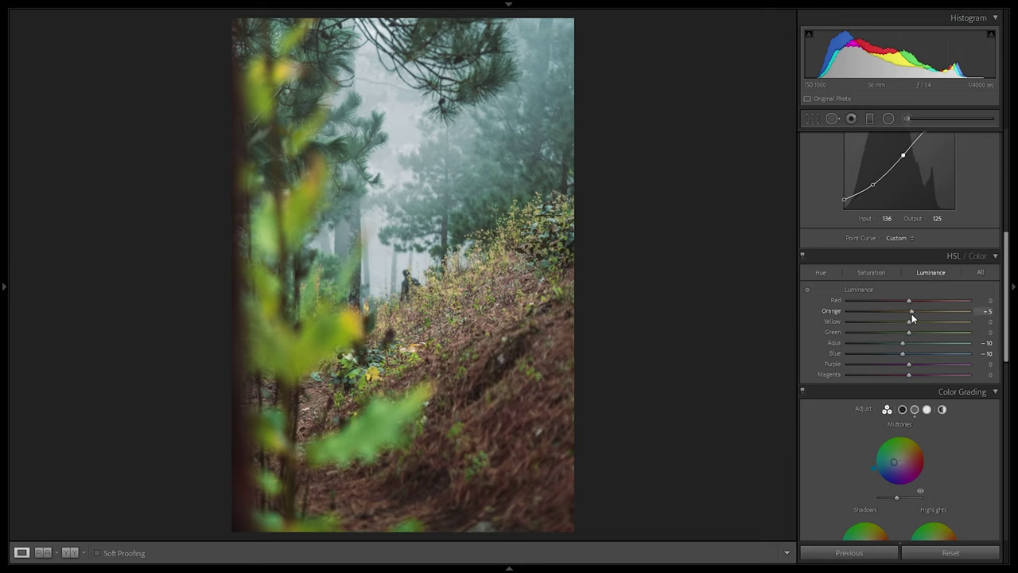
- Set the forest photo's HSL luminance to Orange +11, Yellow -20 and Green -58
key("Up")
left_click_drag(900, 331, 858, 333)
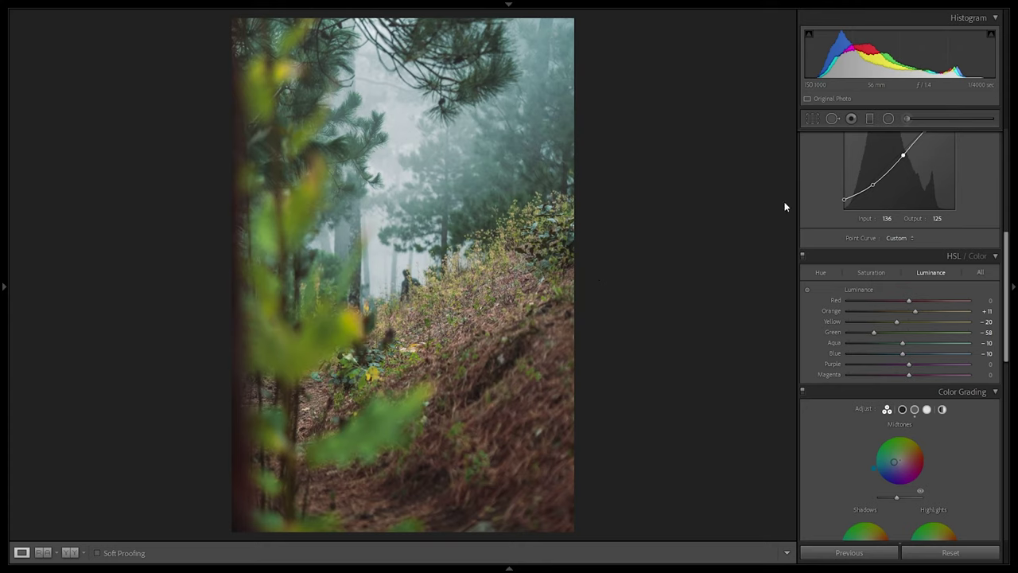
- Add a diagonal graduated filter over the lower-right hillside and set its exposure to about -1.63
left_click(869, 117)
left_click_drag(548, 497, 448, 303)
left_click_drag(904, 199, 880, 197)
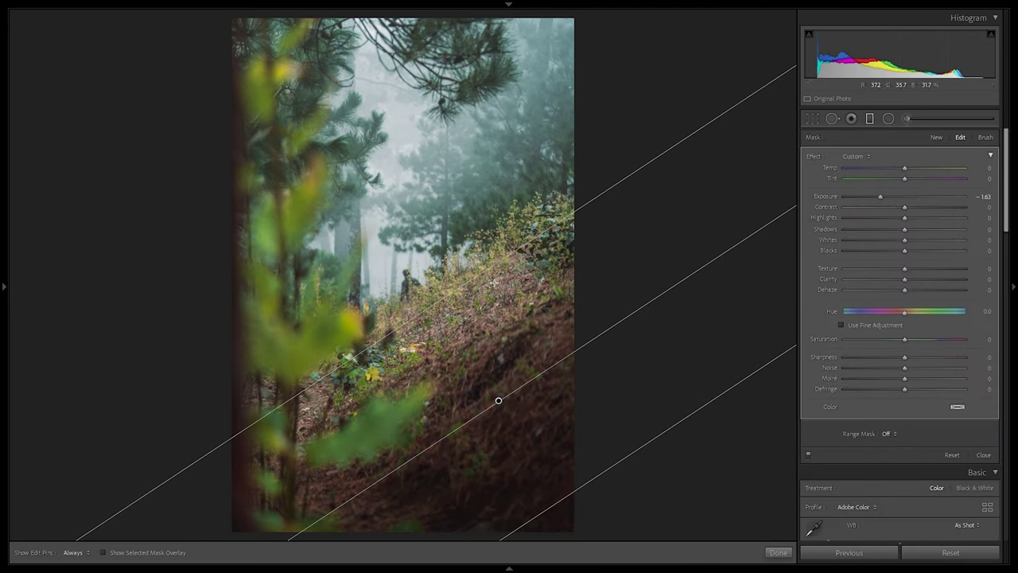
- Add a second diagonal graduated filter from the photo's upper-left sky, set its exposure to about 1.24, and close the filter tool
left_click_drag(361, 24, 415, 196)
left_click_drag(911, 197, 921, 197)
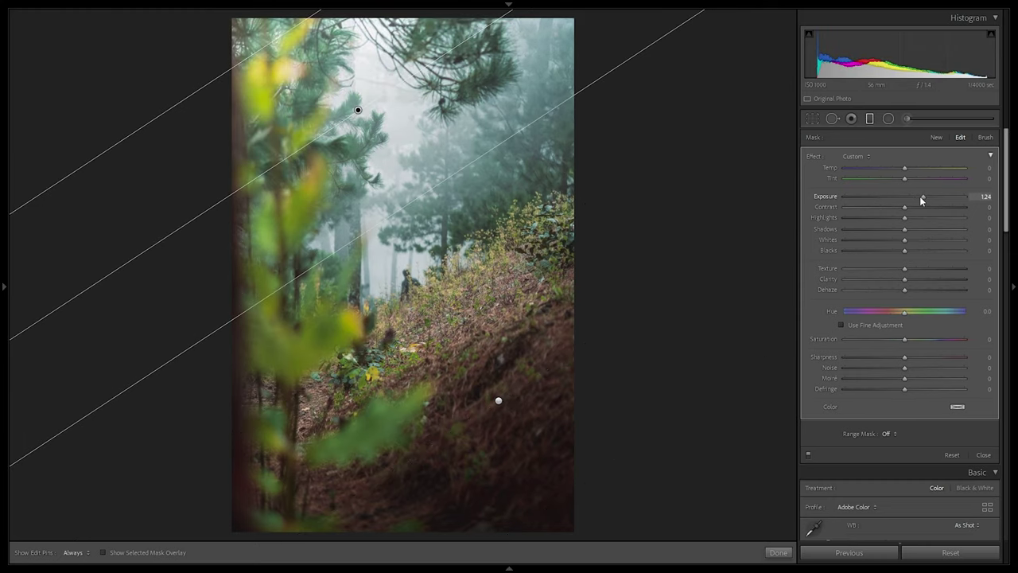
key("m")
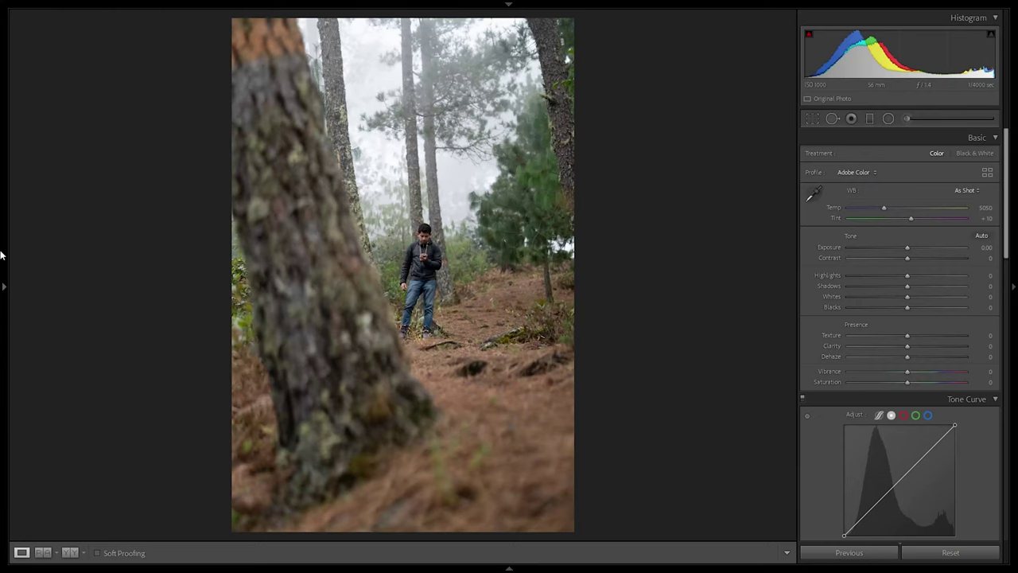
- Apply the Peter Mckinnon Base preset and then the Peter Mckinnon Landscape preset to the photo of the man behind the tree trunk
mouse_move(0, 254)
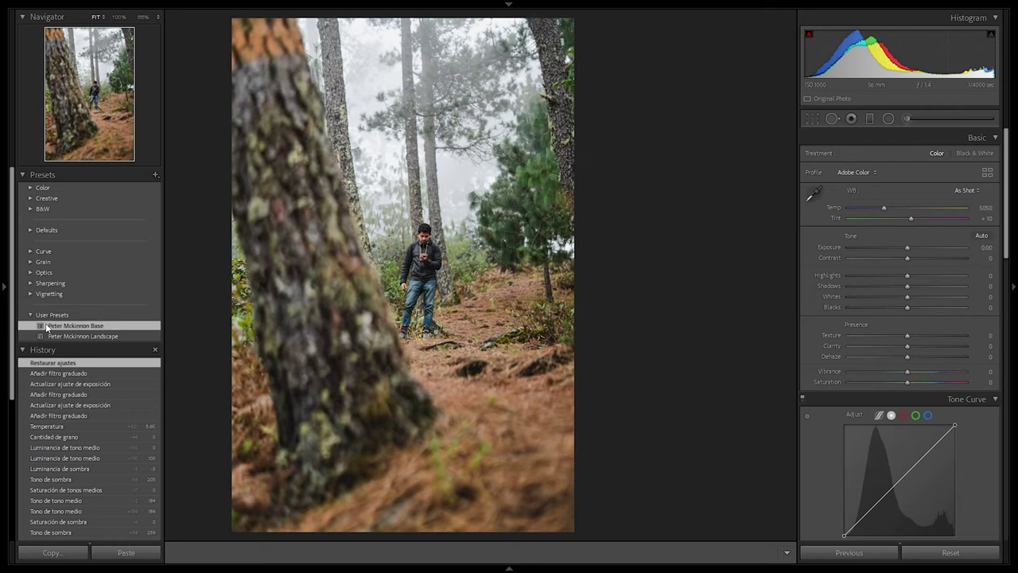
left_click(46, 326)
left_click(49, 337)
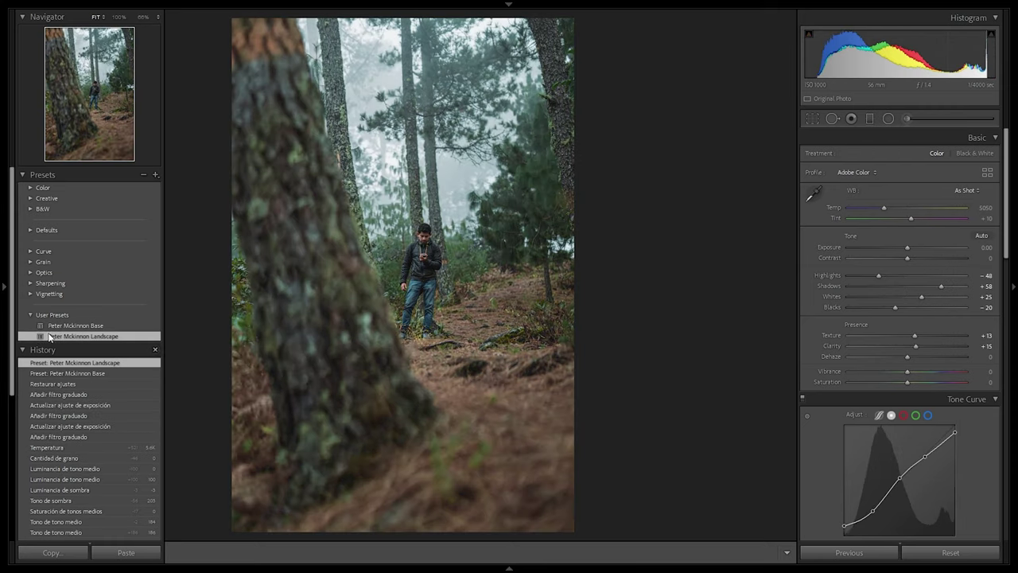
left_click(388, 279)
left_click(615, 228)
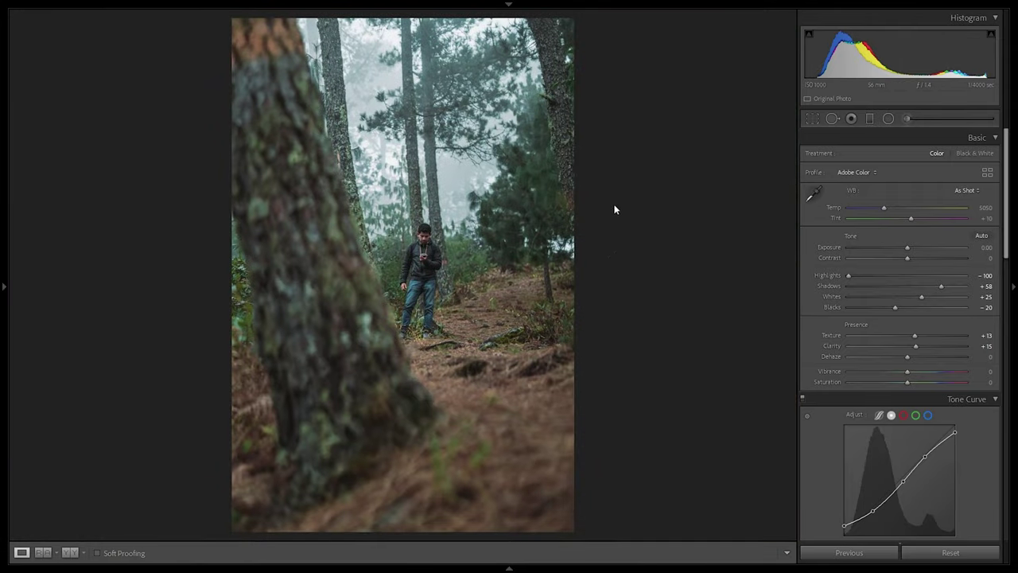
- Apply the Peter Mckinnon Landscape preset to the photo of the backpacker on the railway track and compare it with the original
key("Right")
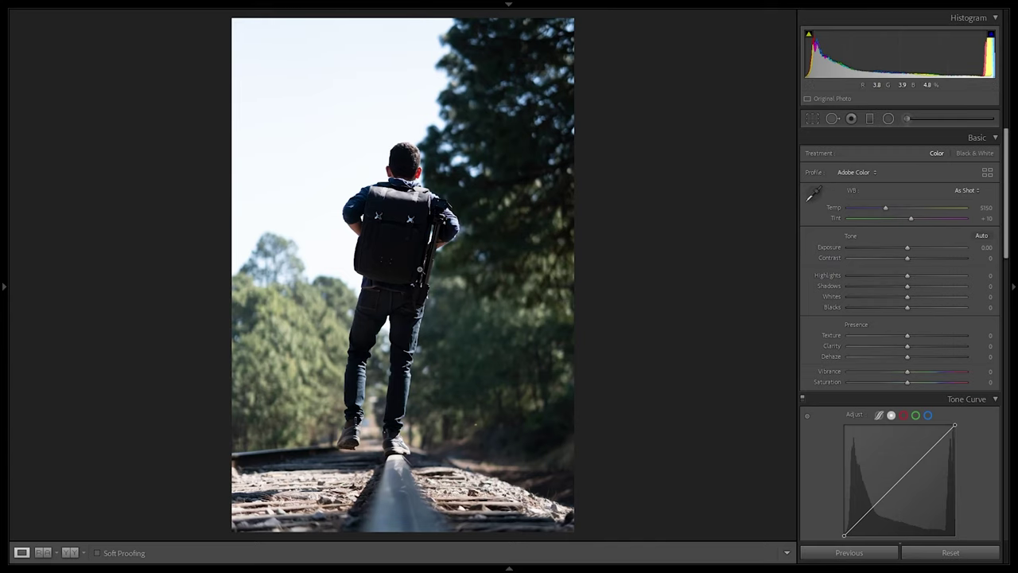
left_click(2, 175)
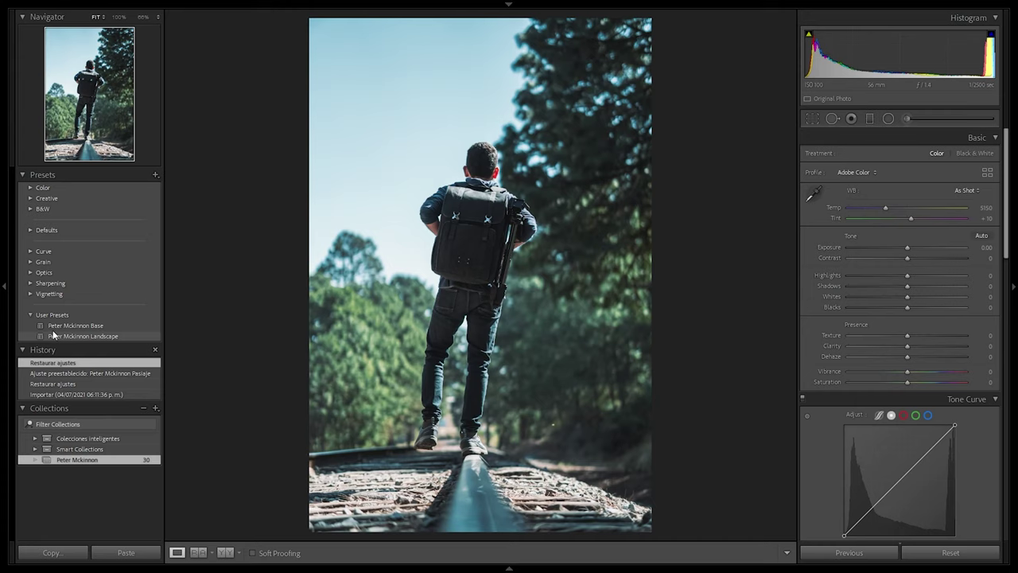
left_click(53, 334)
left_click(2, 273)
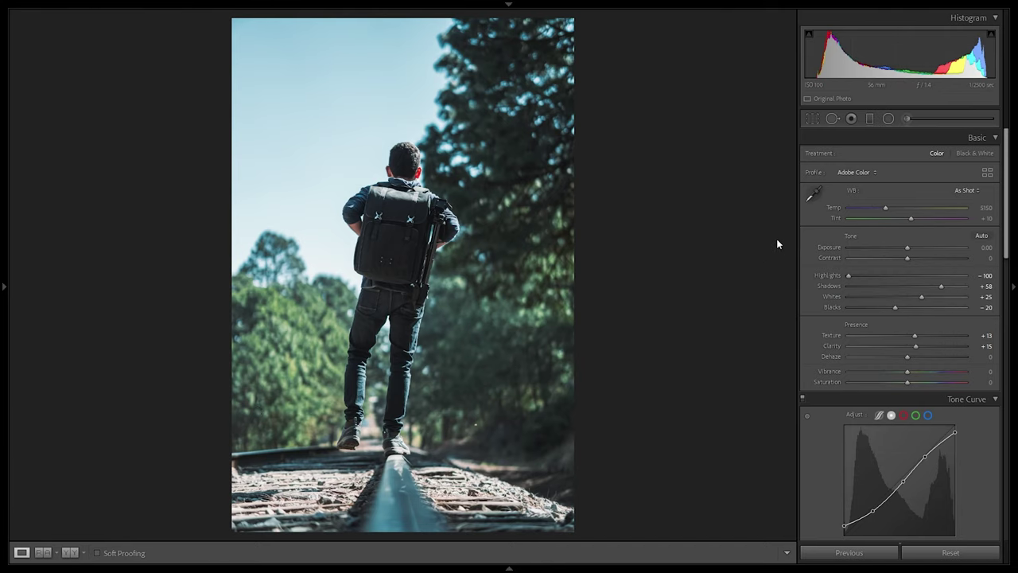
key("y")
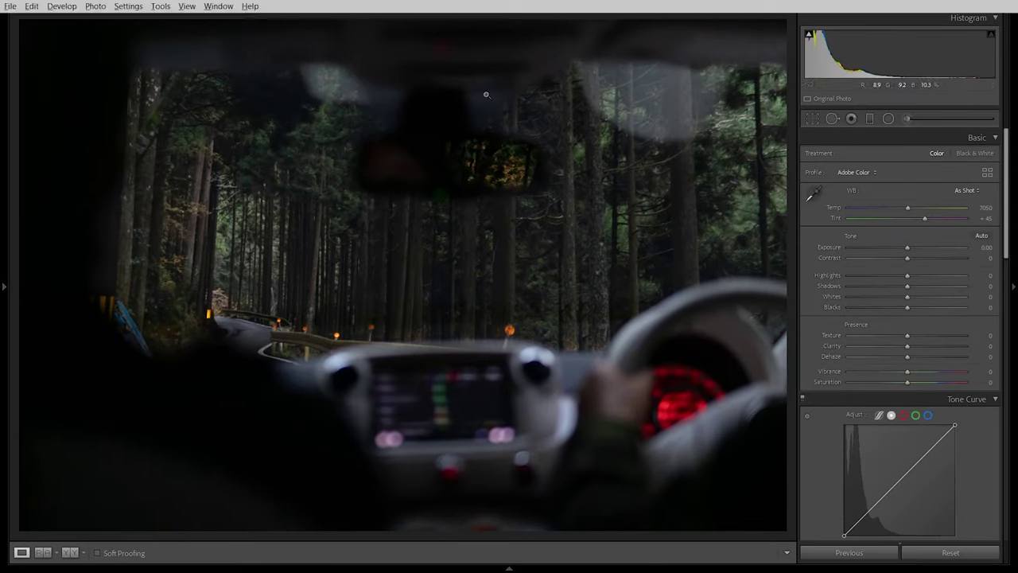
- Apply the Peter Mckinnon Landscape preset to the car interior photo and raise Exposure to +1.61 and Contrast to +19
mouse_move(2, 263)
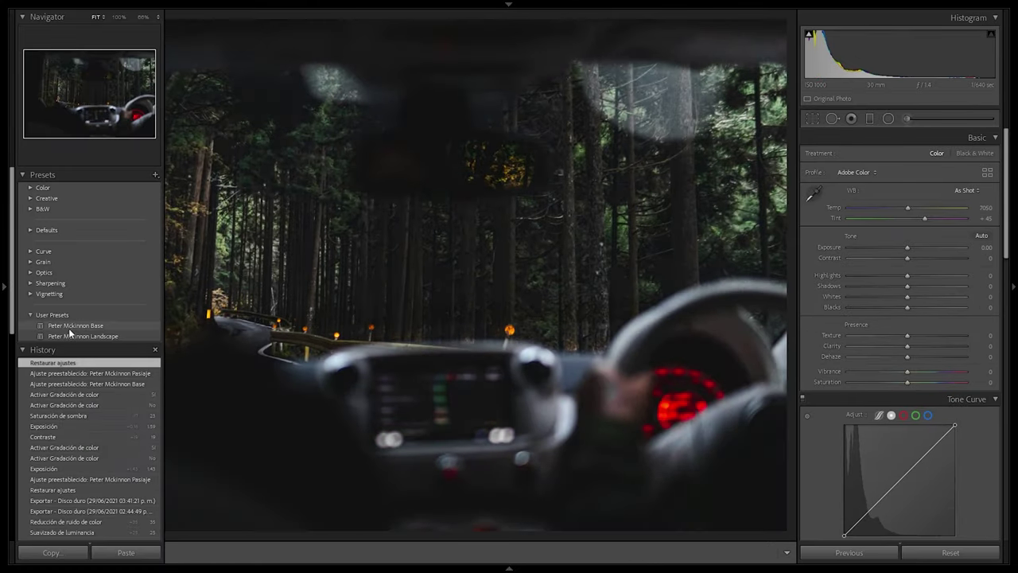
left_click(71, 336)
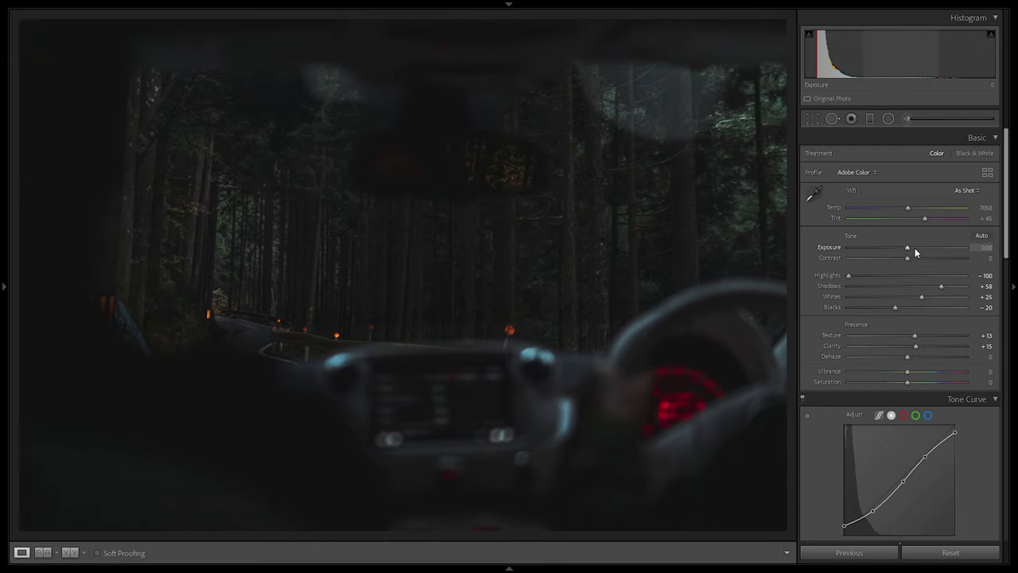
mouse_move(913, 247)
left_mouse_down()
mouse_move(925, 248)
mouse_move(919, 260)
left_mouse_up()
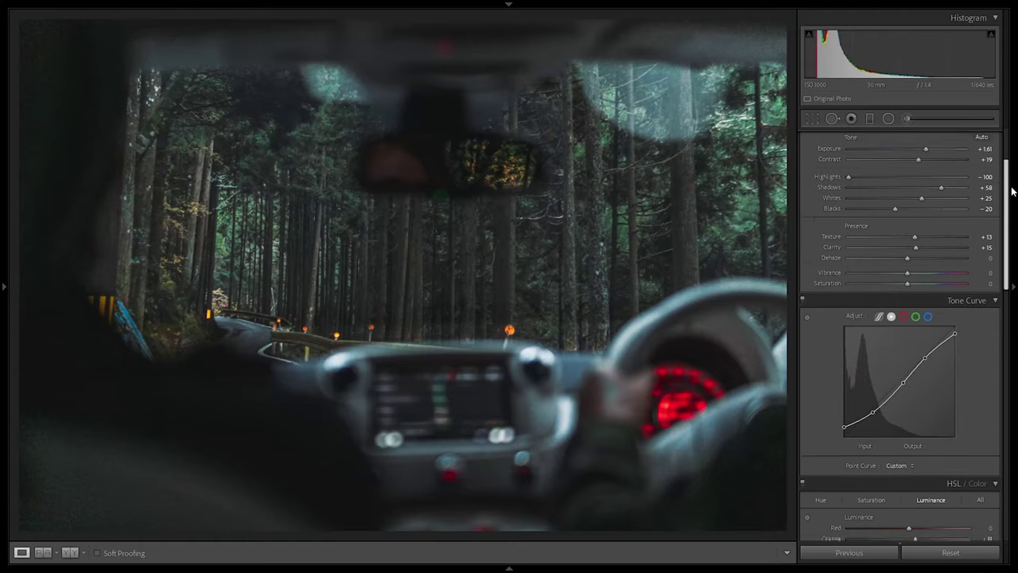
- Tint the car photo's shadows teal-blue with hue 195 and saturation 13 in Color Grading, and compare with the original
left_click_drag(1010, 194, 1004, 228)
scroll(968, 330, "down", 5)
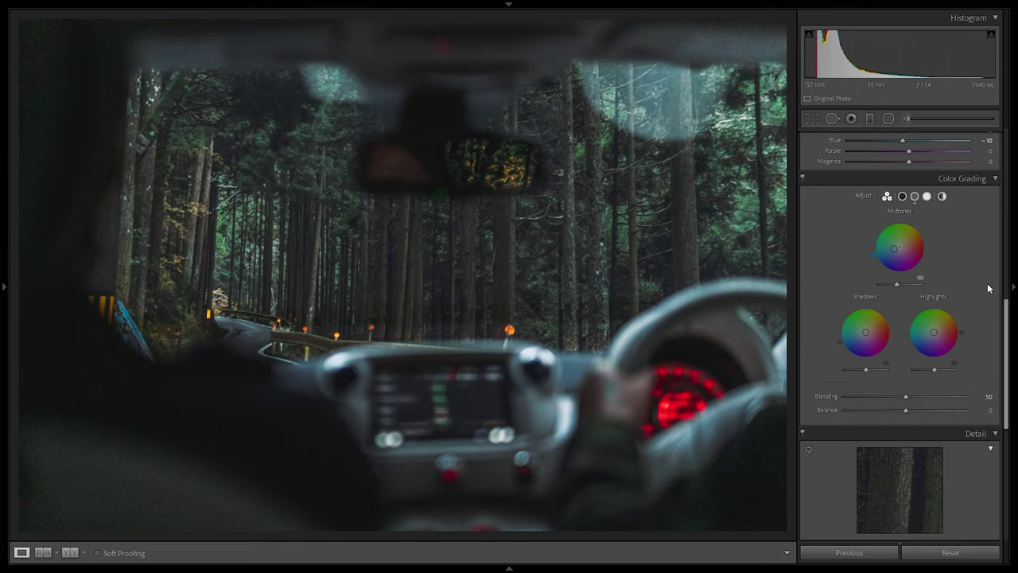
left_click_drag(865, 338, 862, 333)
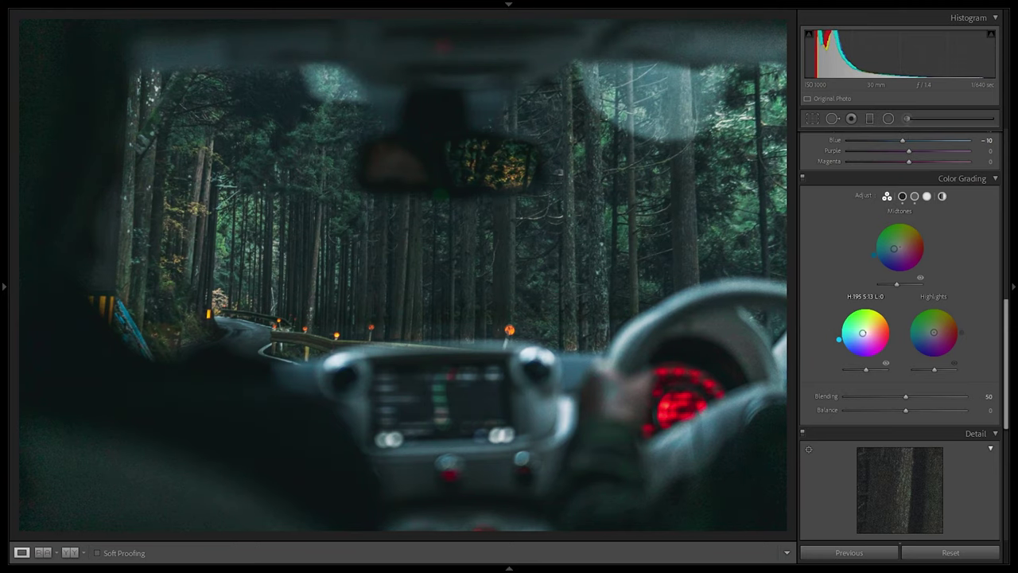
key("y")
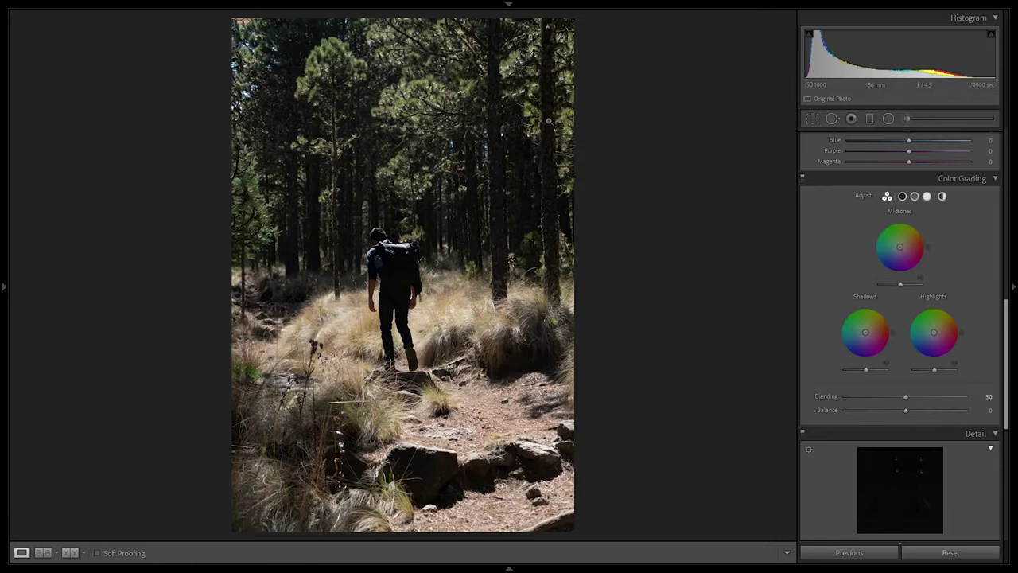
- Apply the Peter Mckinnon Landscape preset to the forest hiker photo, show before and after side by side, and set Exposure to +0.66
mouse_move(4, 168)
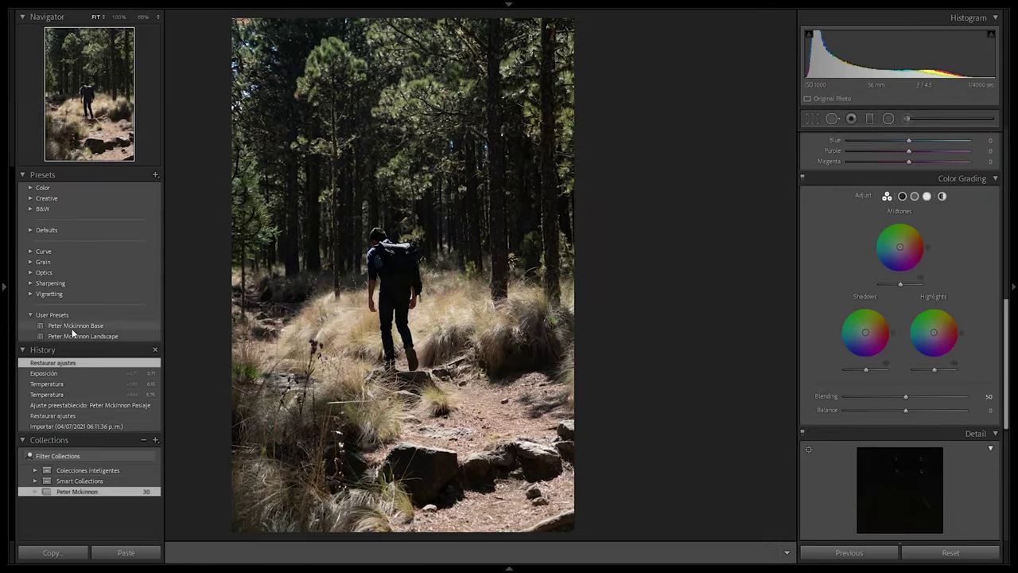
left_click(74, 334)
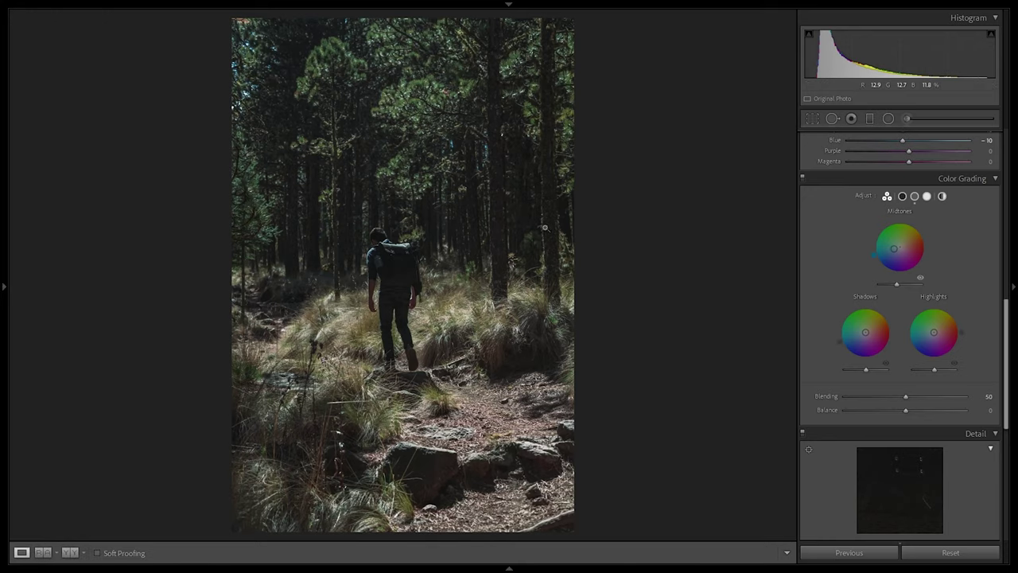
key("y")
scroll(931, 211, "up", 10)
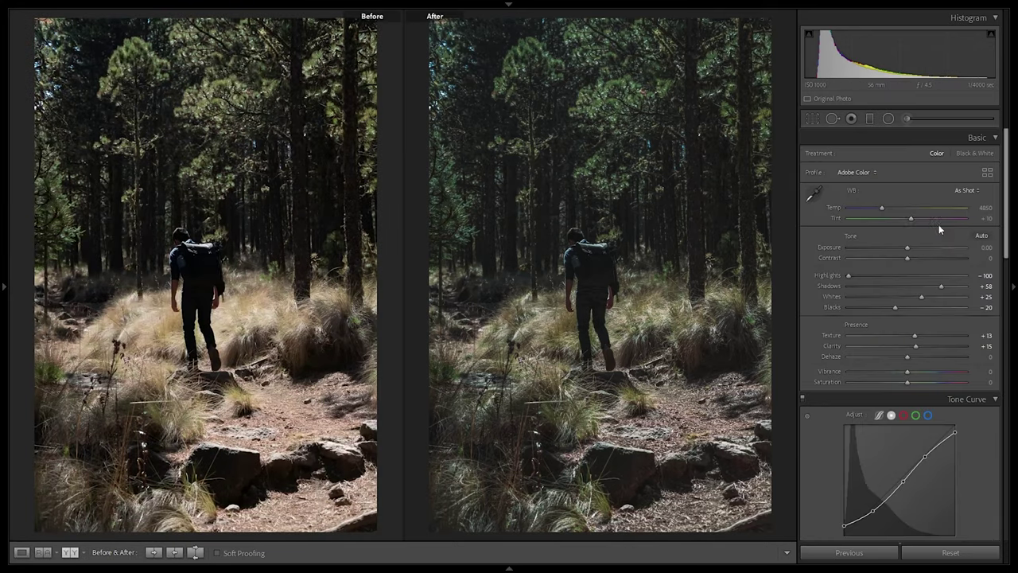
left_click_drag(913, 248, 915, 250)
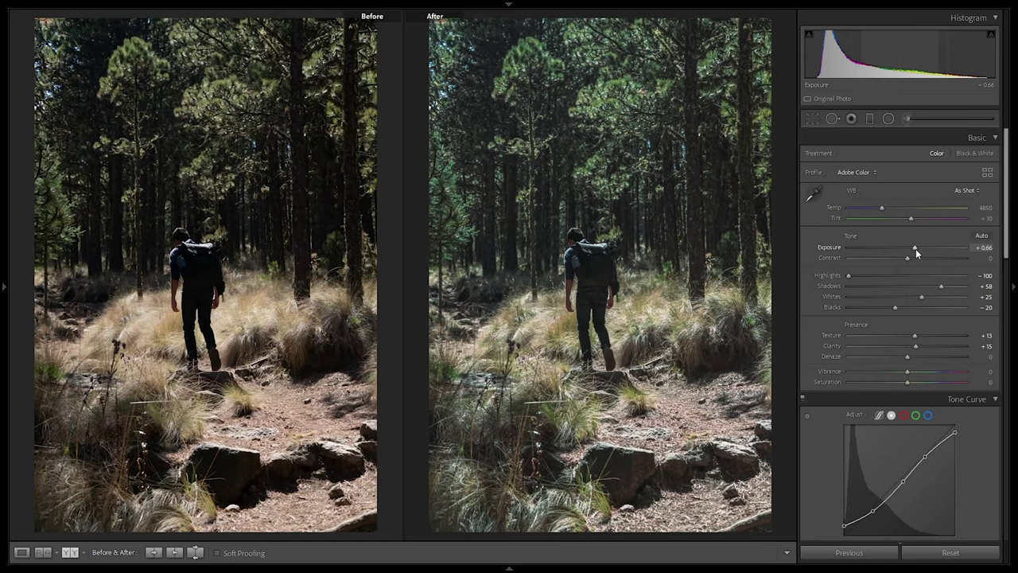
- Check the mountain reference photos on Instagram, return to Lightroom, and slightly warm the hiker photo's temperature
key("alt+Tab")
scroll(710, 187, "up", 3)
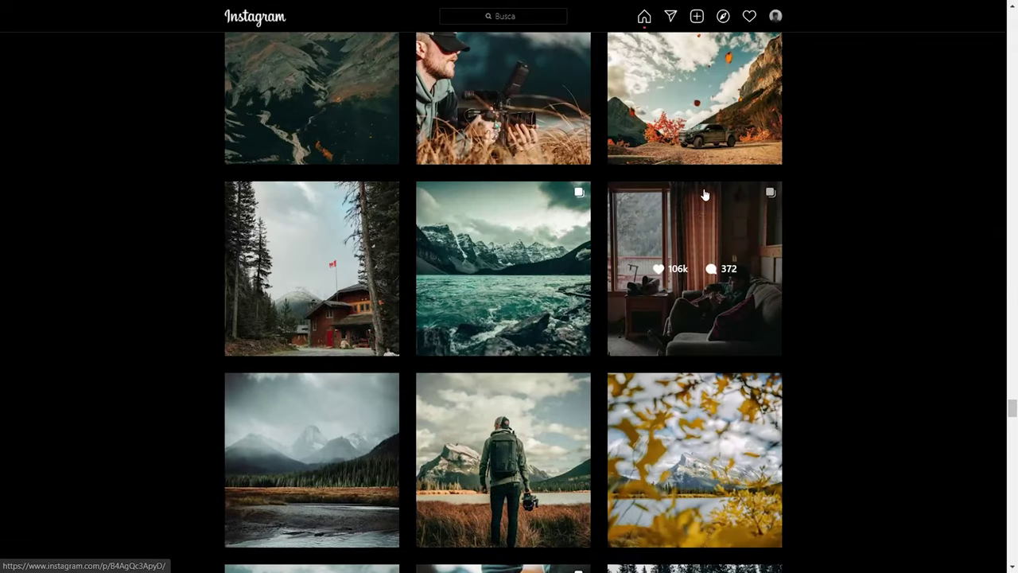
scroll(710, 188, "down", 3)
left_click(547, 267)
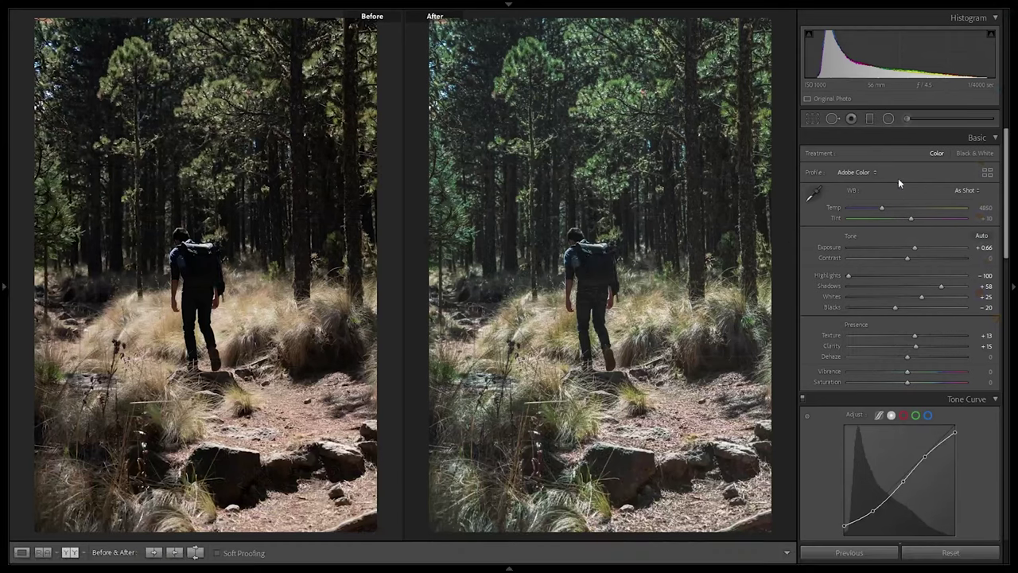
mouse_move(892, 207)
left_mouse_down()
mouse_move(903, 211)
mouse_move(888, 212)
left_mouse_up()
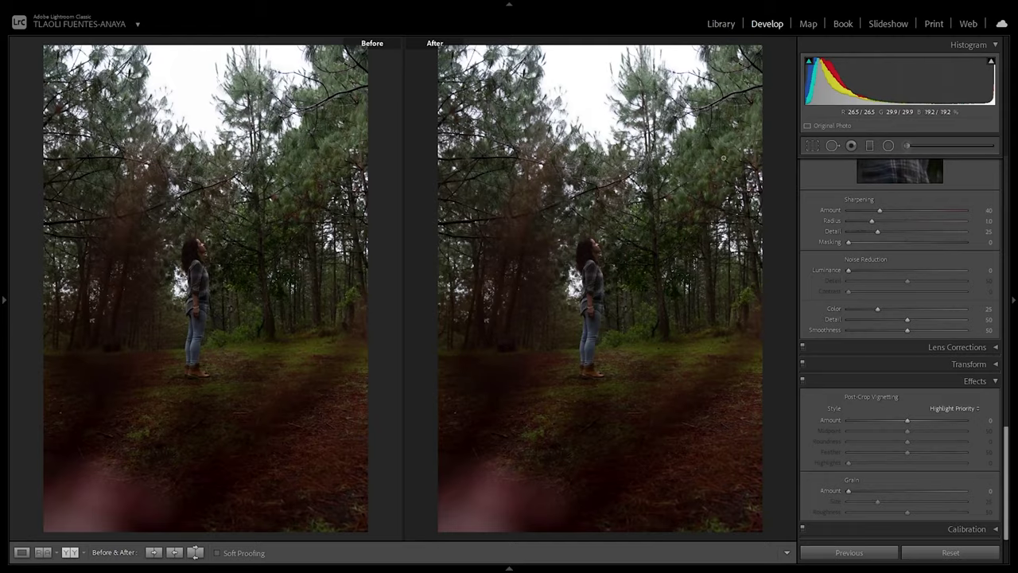
- Apply the Peter Mckinnon Landscape preset to the photo of the woman in the forest and return to the single-photo view
left_click(4, 301)
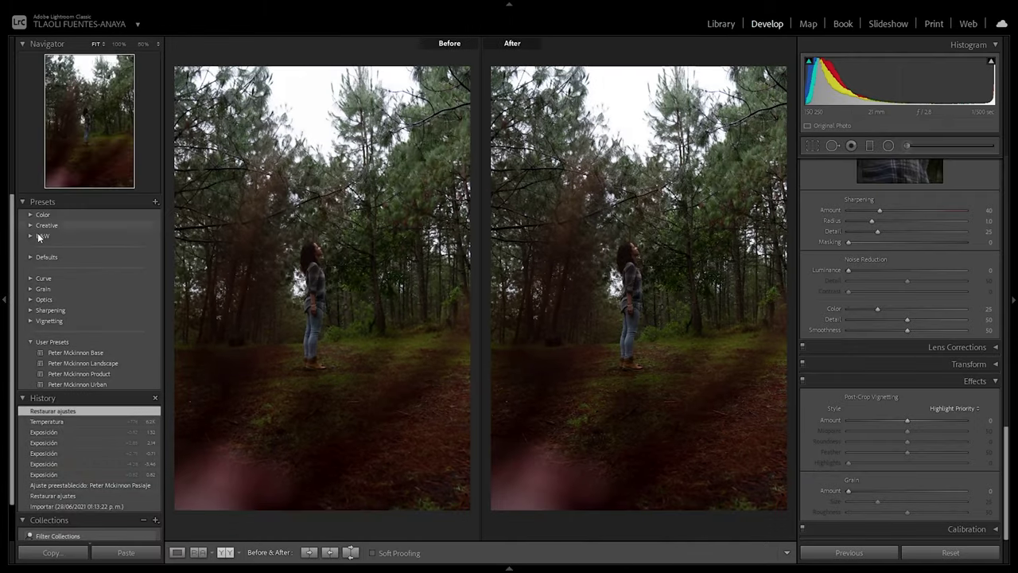
left_click(105, 382)
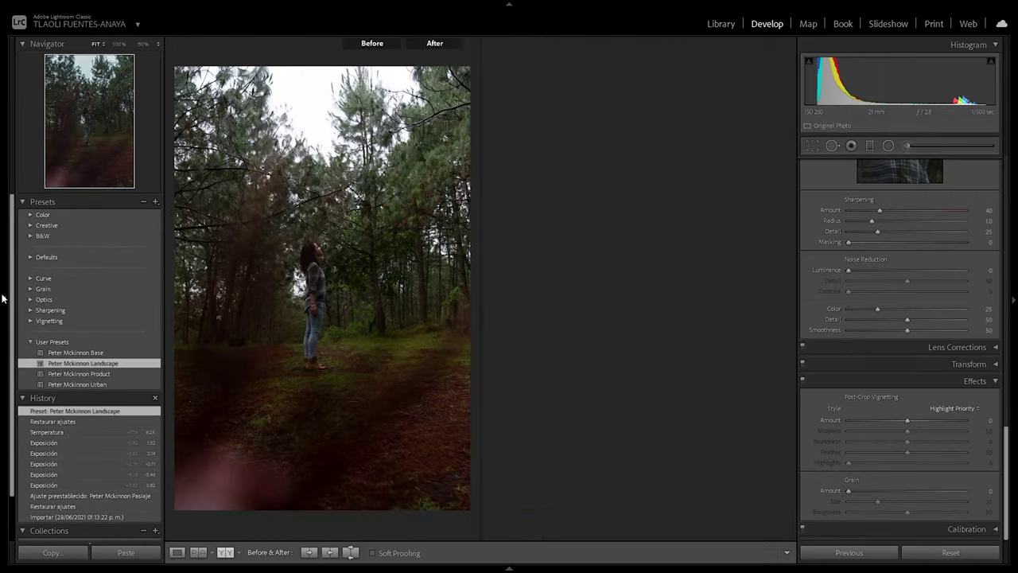
key("F7")
key("y")
- Set the woman's photo to Exposure +0.93 and Contrast +24
scroll(947, 303, "up", 15)
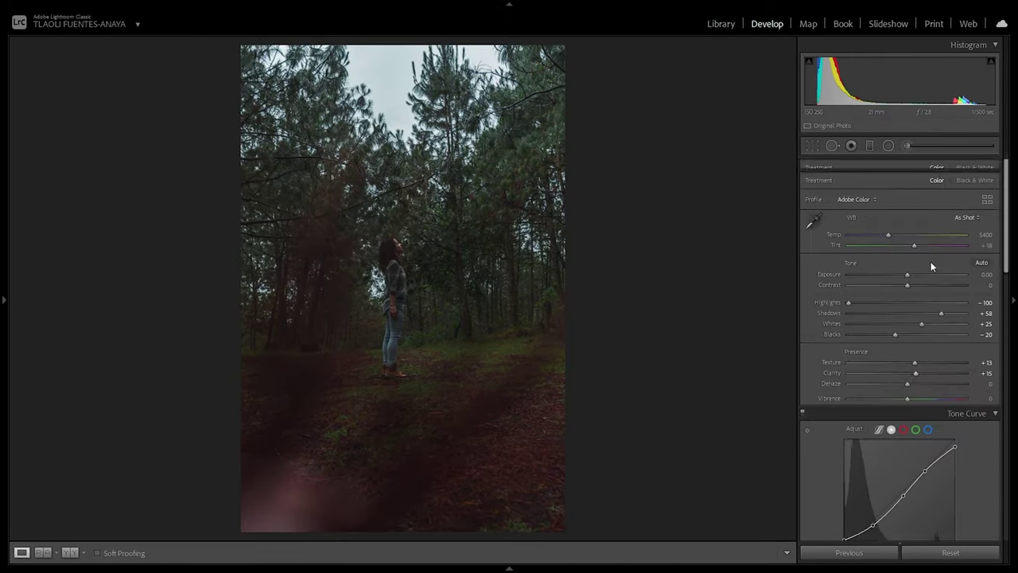
left_click(918, 274)
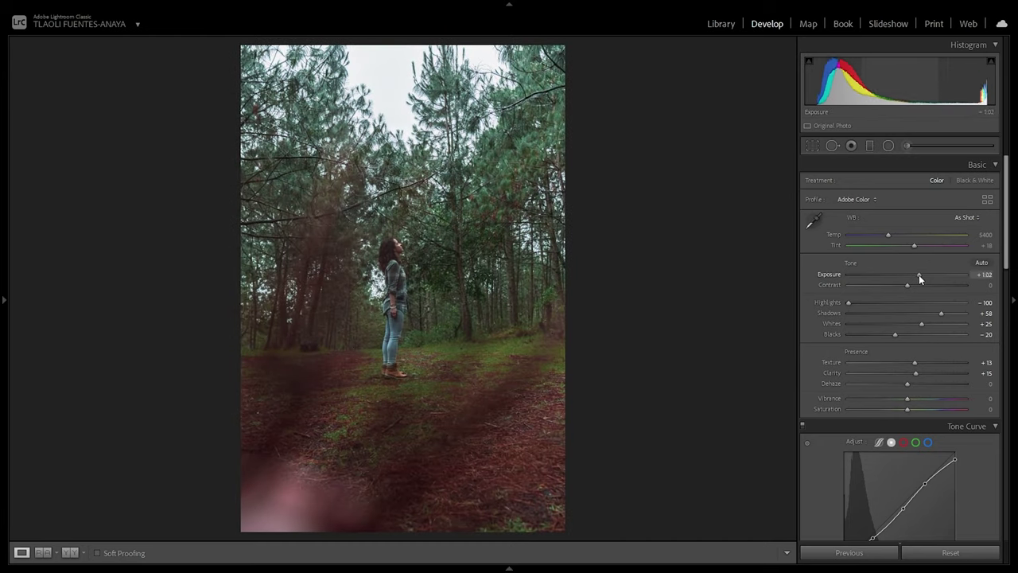
left_click(920, 284)
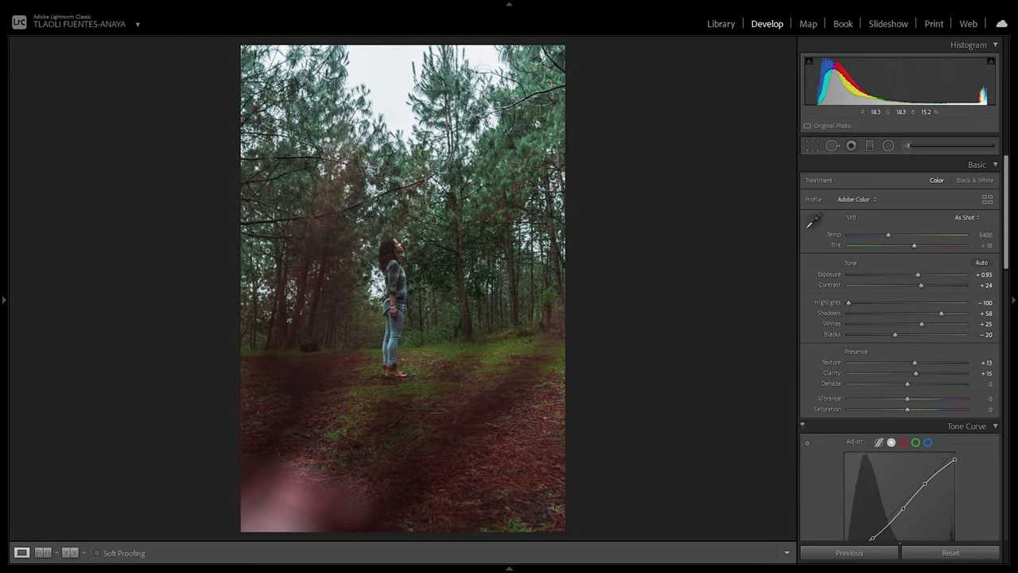
- Inspect the woman up close and slightly warm the photo's temperature
left_click(491, 276)
left_click(490, 277)
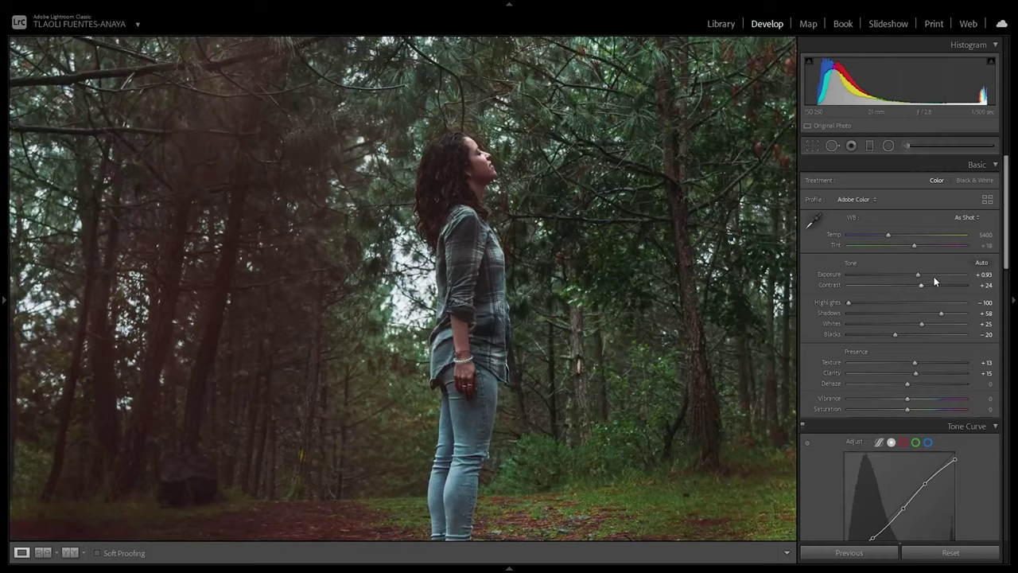
left_click_drag(891, 235, 897, 234)
left_click(604, 213)
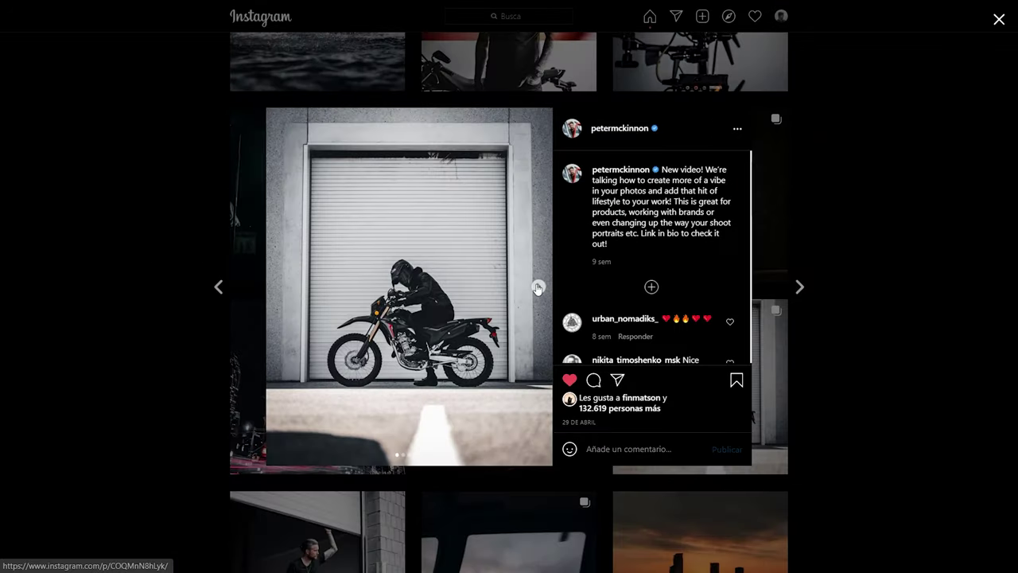
- Examine the motorcycle carousel and the red sneakers post on the photographer's Instagram as references for the urban colour style
left_click(537, 287)
left_click(537, 288)
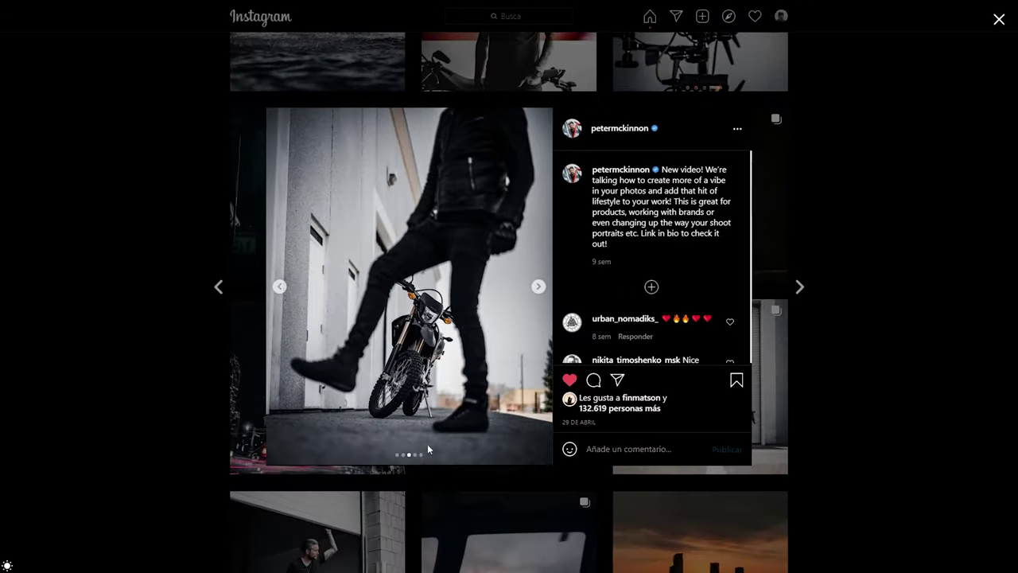
left_click(87, 359)
scroll(702, 202, "down", 8)
scroll(702, 202, "up", 2)
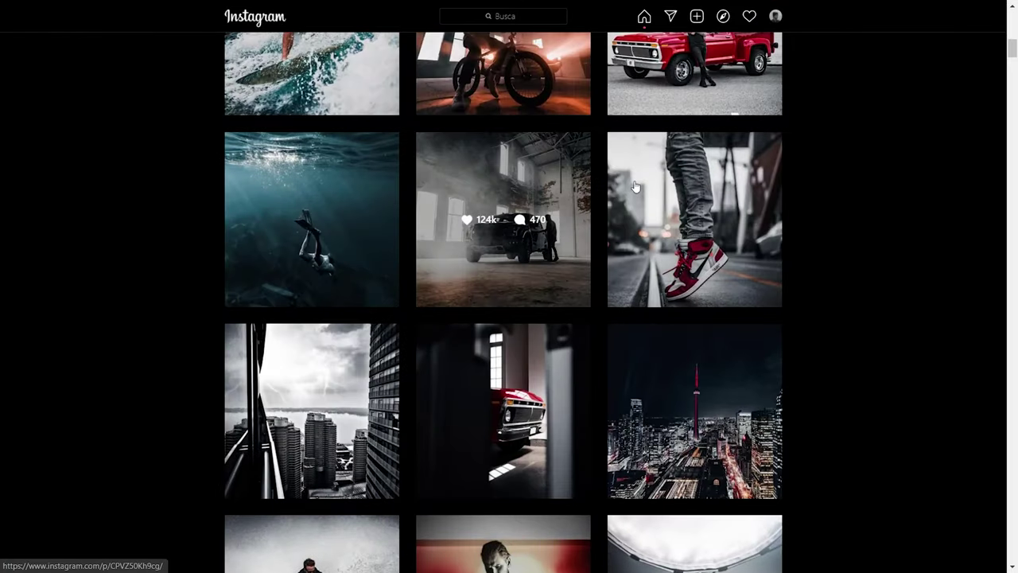
left_click(702, 202)
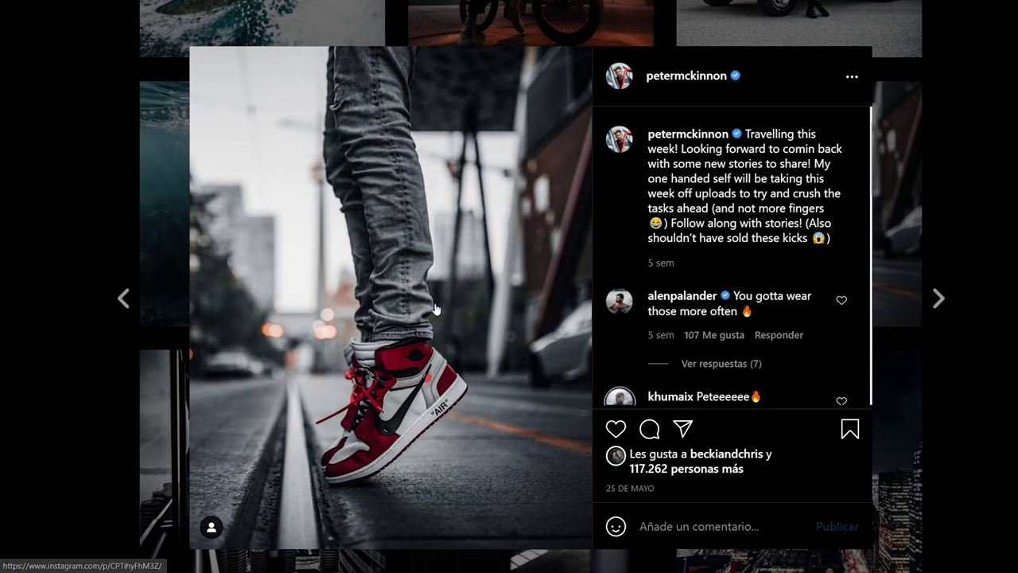
scroll(434, 310, "up", 3)
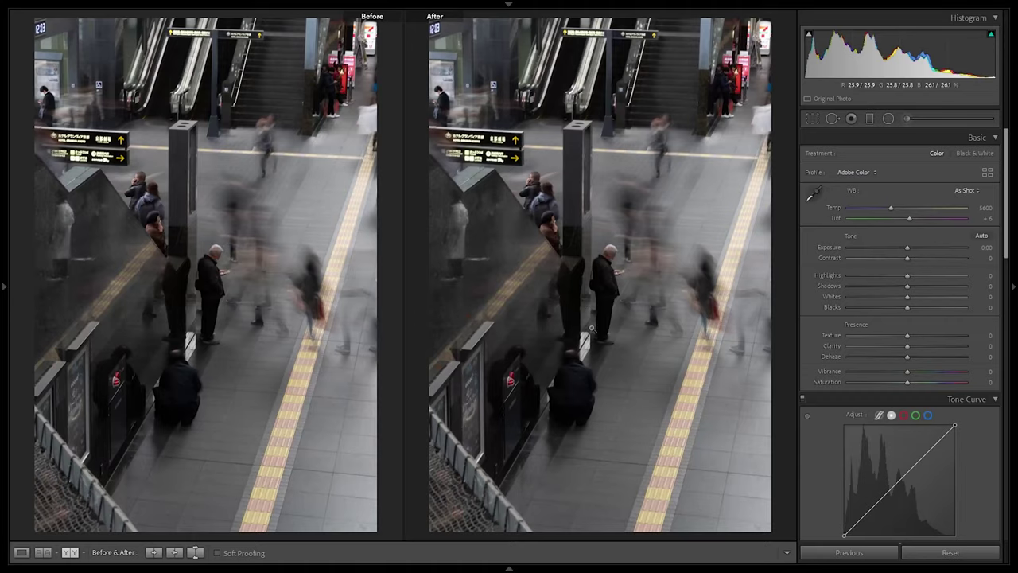
- Return the station photo to the single view and apply the Peter Mckinnon Base preset to it
key("y")
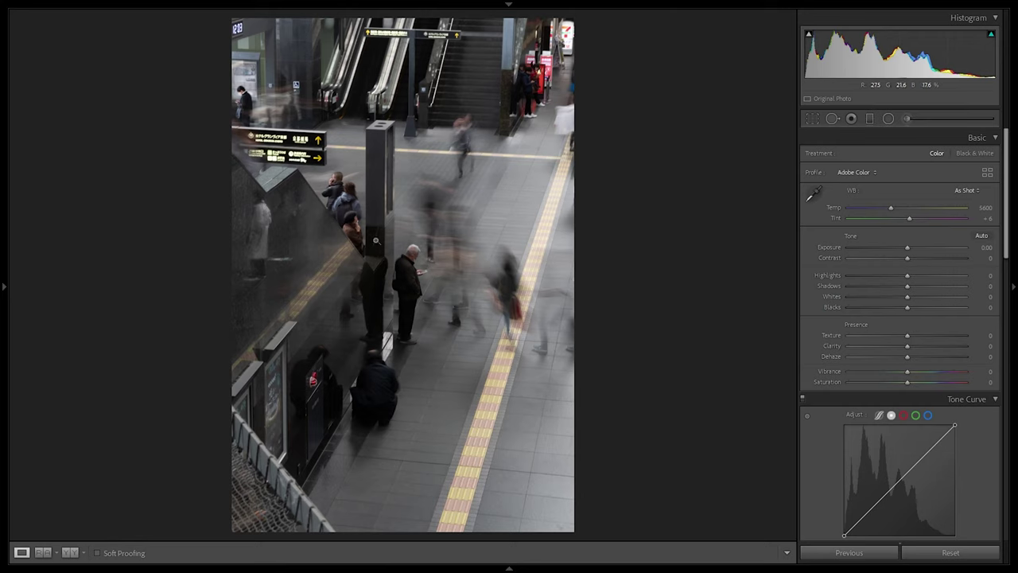
mouse_move(1, 234)
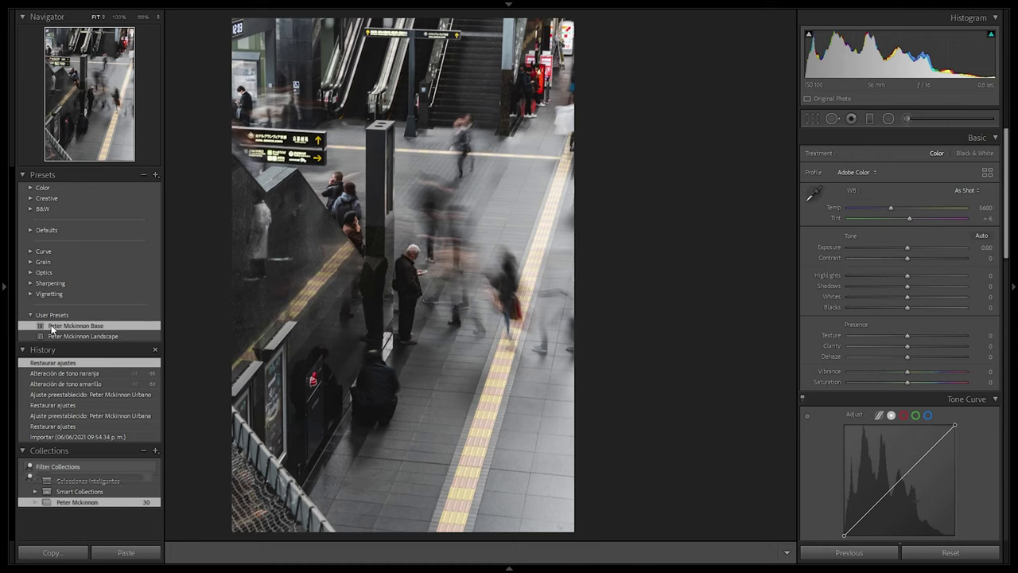
left_click(71, 325)
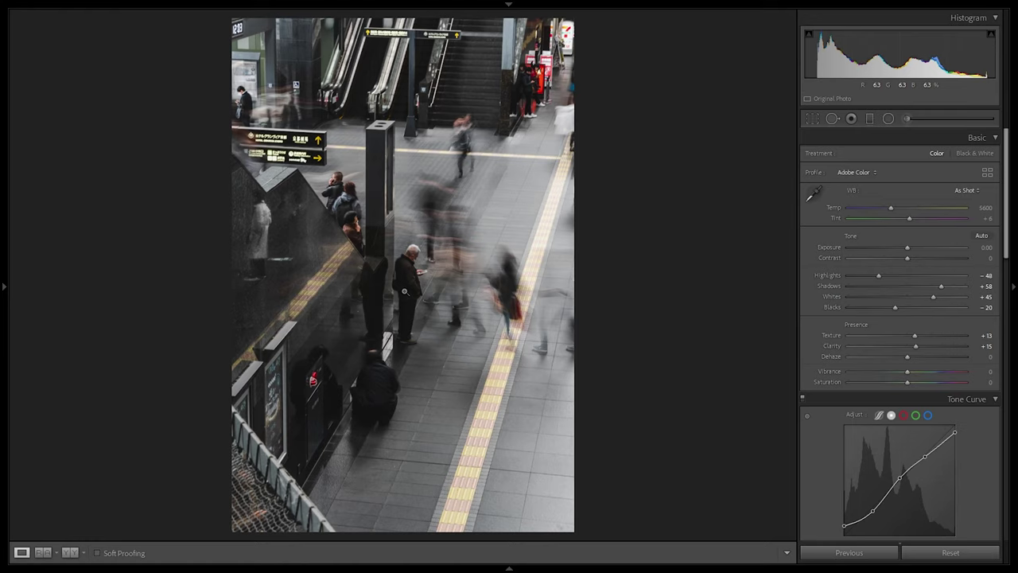
- Set the station photo's Highlights to +90, reset Shadows to 0, and inspect the standing man up close
left_click_drag(878, 275, 961, 284)
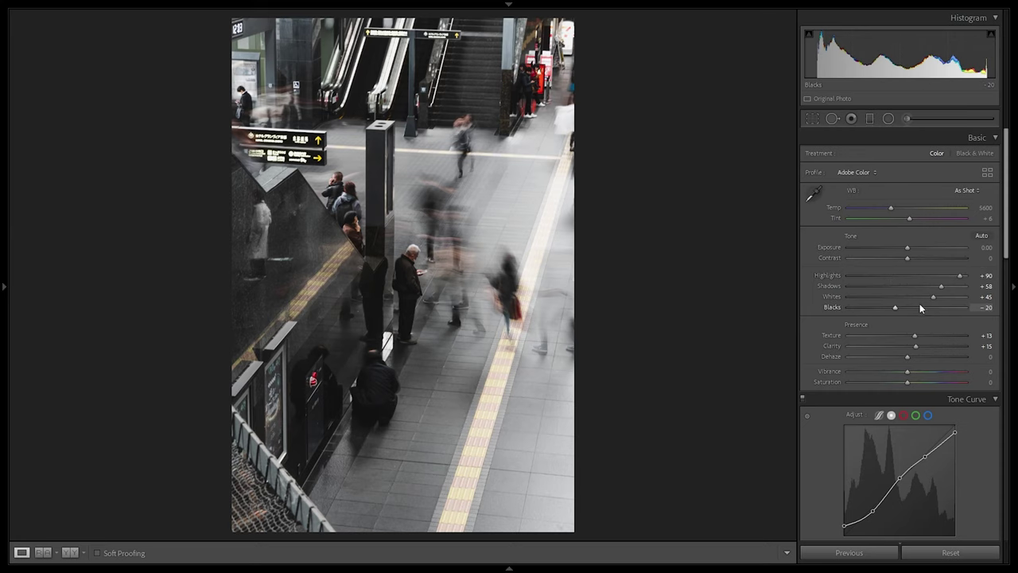
double_click(941, 286)
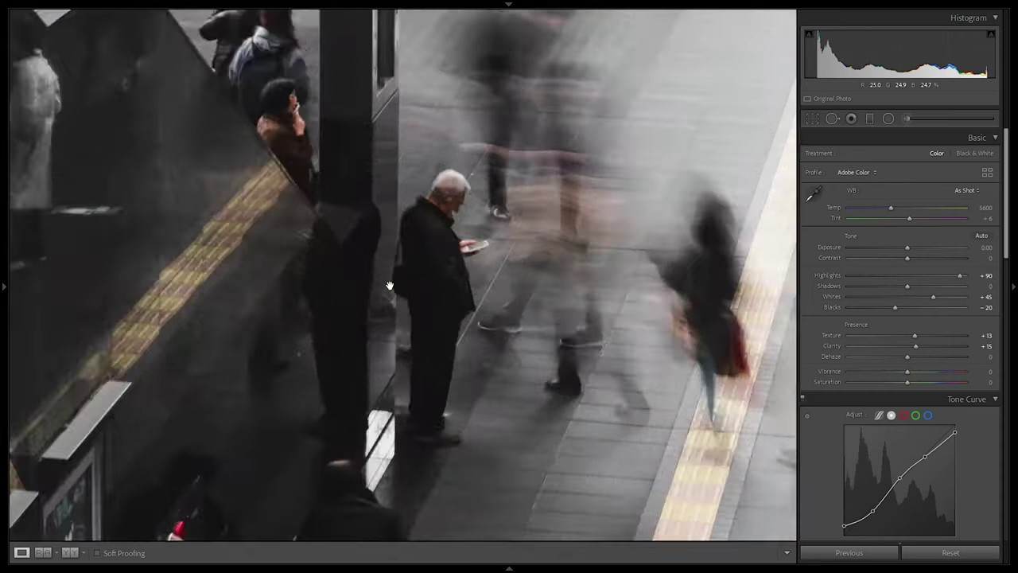
left_click(396, 291)
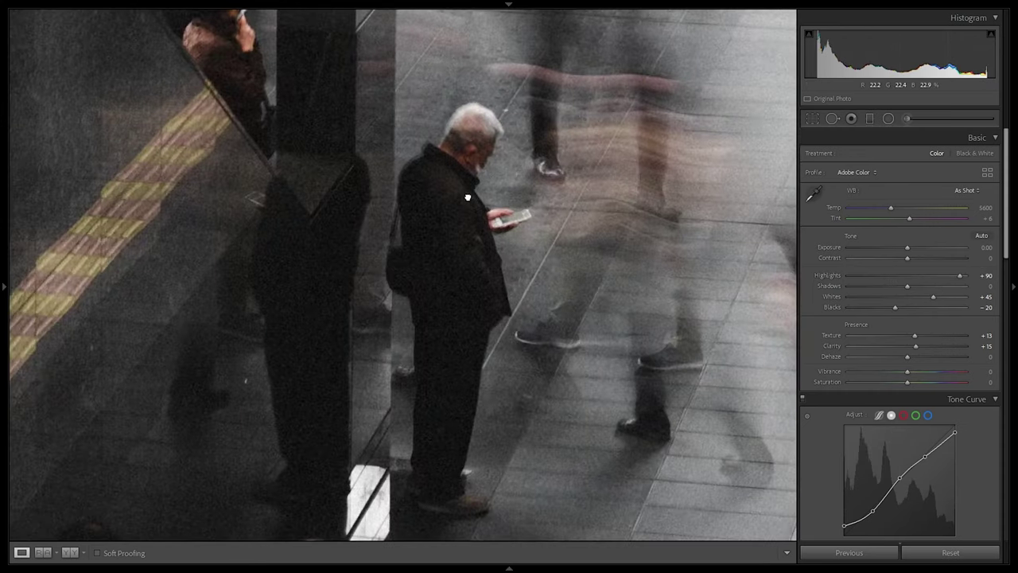
left_click(590, 208)
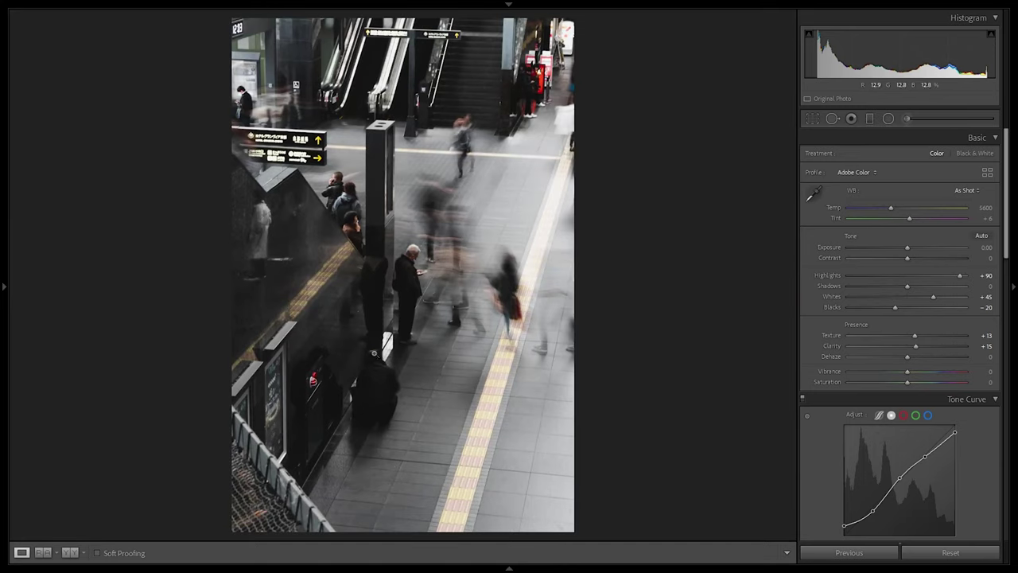
- Raise the station photo's Clarity to +20 and check the detail around the standing man
key("y")
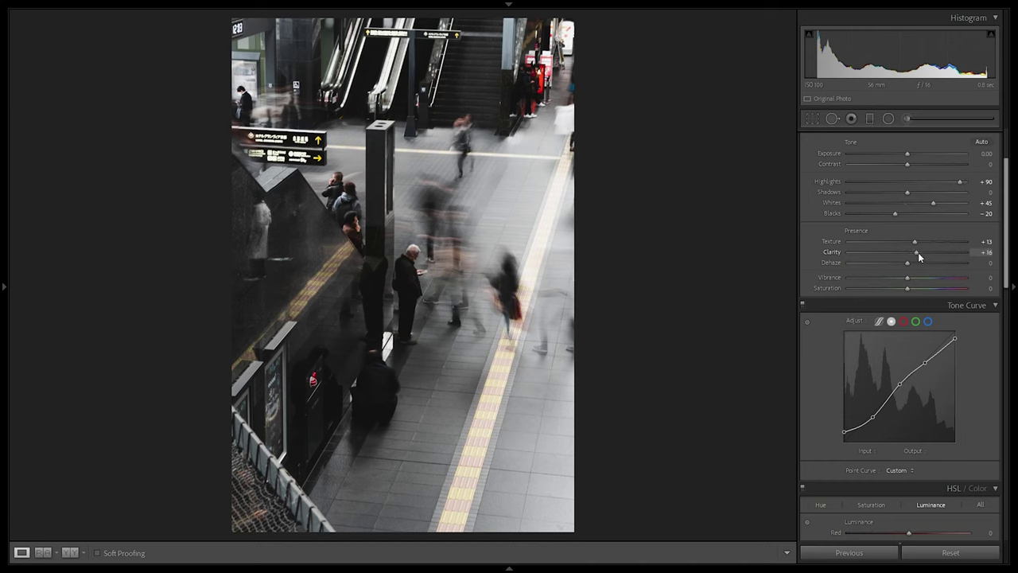
left_click(370, 267)
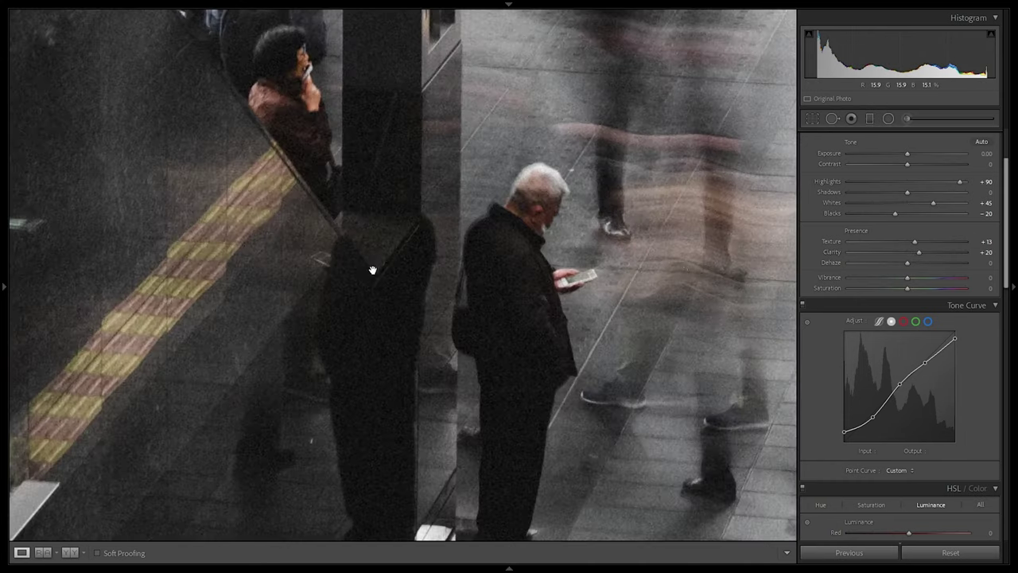
left_click_drag(668, 238, 585, 292)
left_click(583, 291)
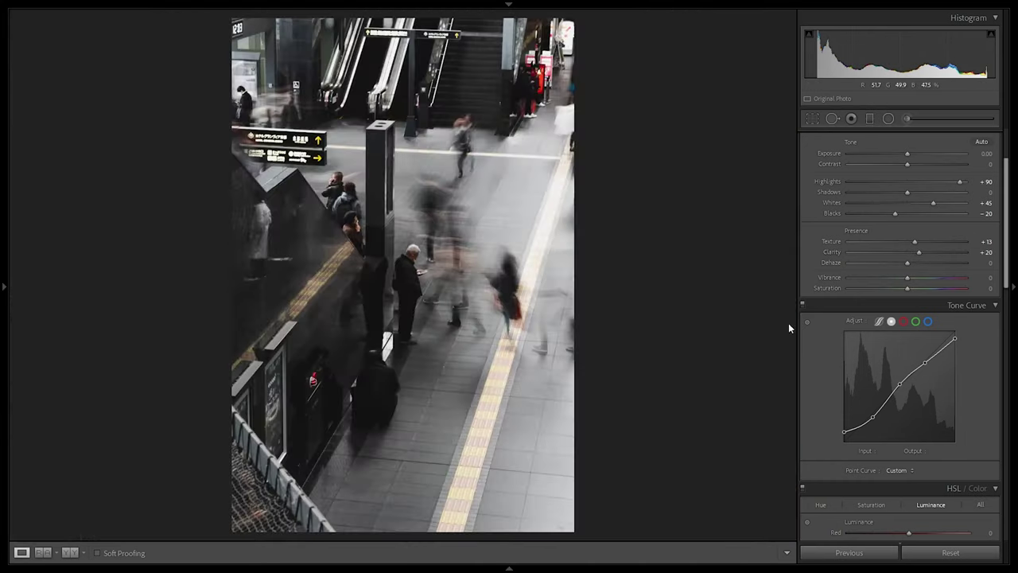
- Set the tone curve's shadow point to input 69, output 54 and its black point to output 19, comparing with the original
scroll(947, 276, "down", 2)
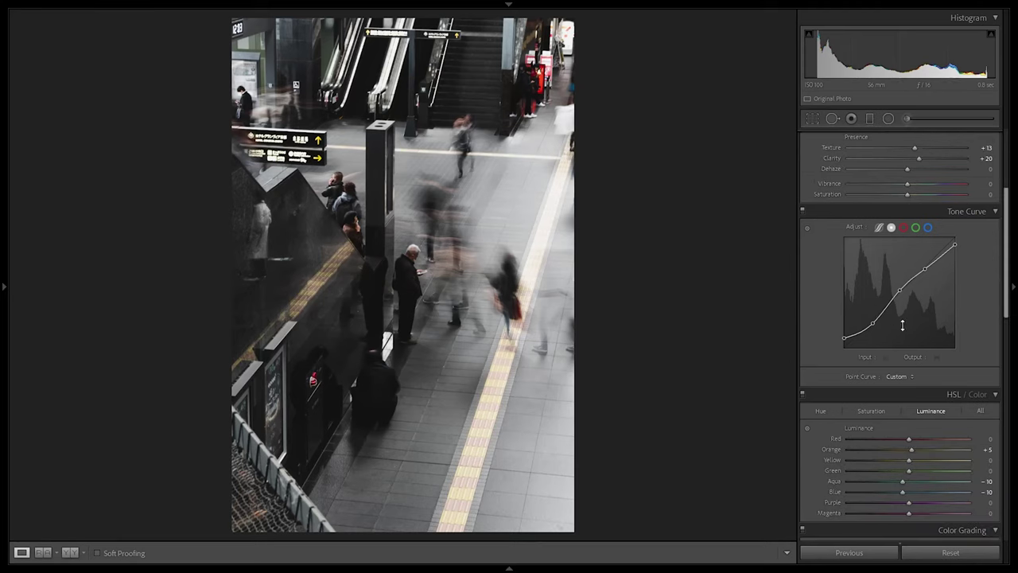
left_click_drag(874, 324, 874, 328)
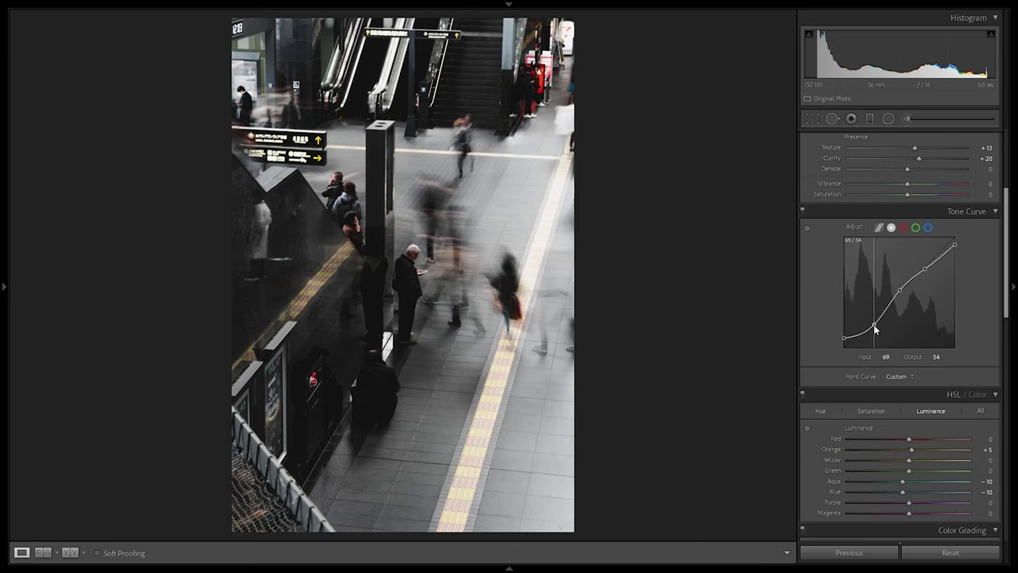
left_click(472, 318)
key("y")
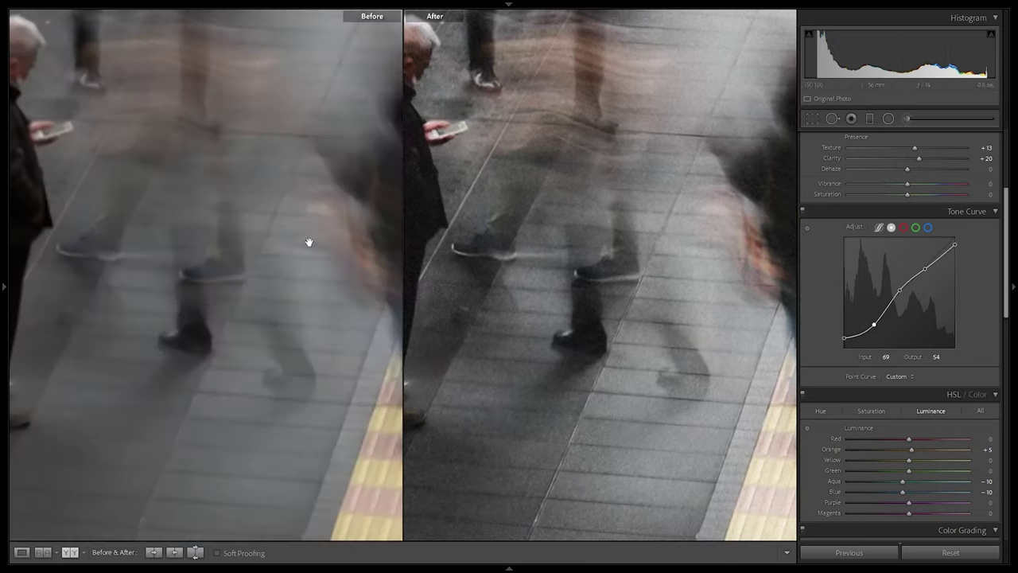
left_click_drag(536, 237, 727, 239)
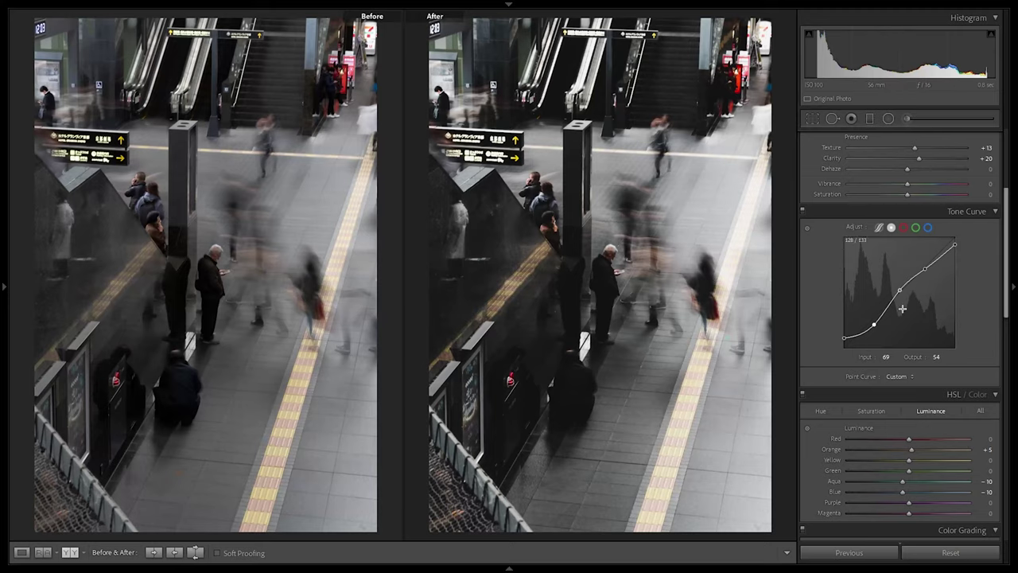
left_click_drag(844, 336, 837, 344)
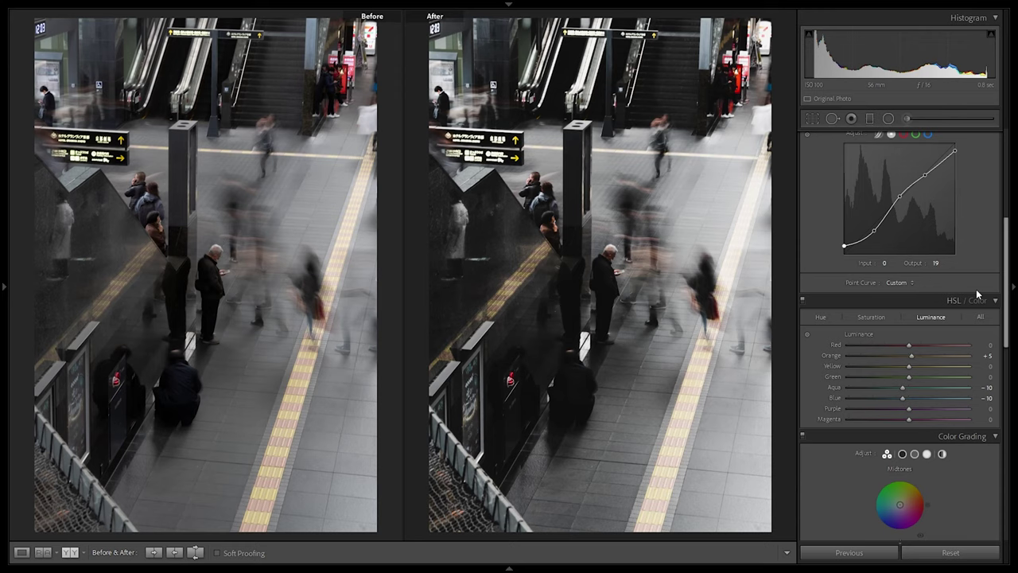
- Set HSL Saturation to Red +10, Orange +13, Yellow +10, Green -47, Aqua -100 and Blue -100
left_click(871, 317)
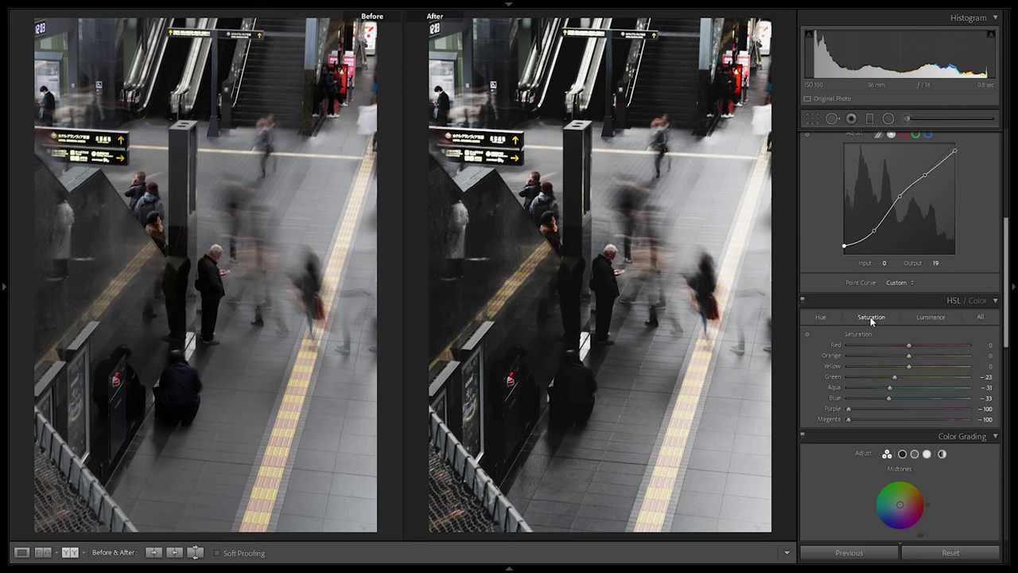
left_click_drag(889, 397, 806, 380)
mouse_move(885, 373)
left_mouse_down()
mouse_move(893, 376)
mouse_move(880, 378)
left_mouse_up()
left_click_drag(912, 347, 915, 349)
left_click(914, 355)
left_click_drag(914, 355, 916, 368)
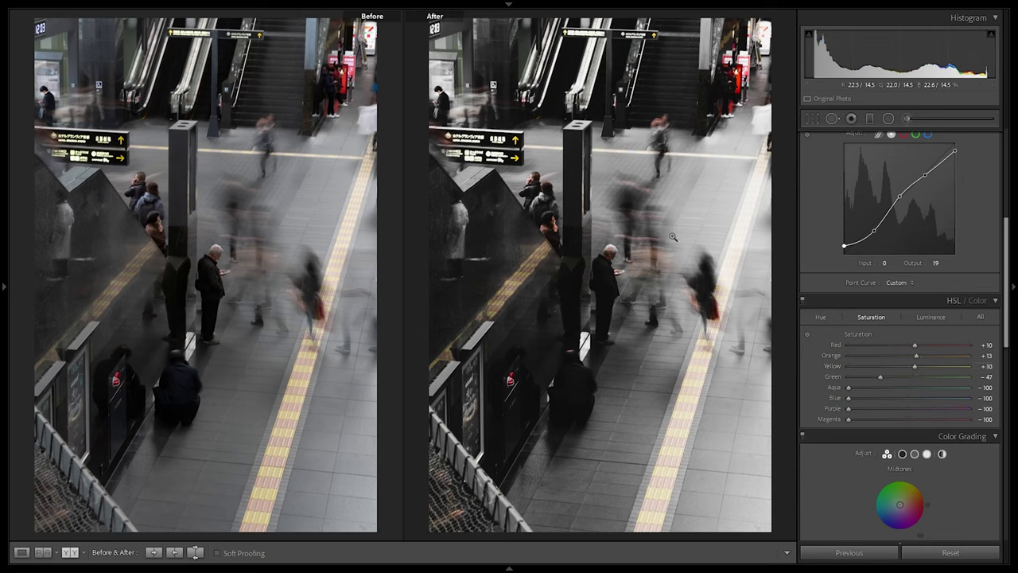
- Compare the station photo with and without the HSL adjustments
left_click(804, 300)
left_click(804, 300)
left_click(804, 300)
left_click(803, 300)
left_click(804, 300)
left_click(804, 300)
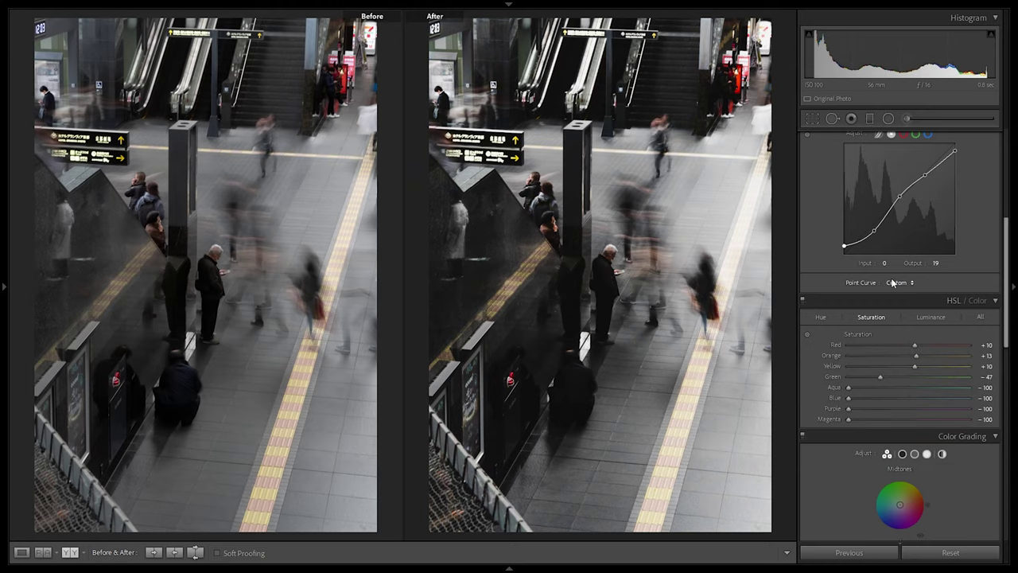
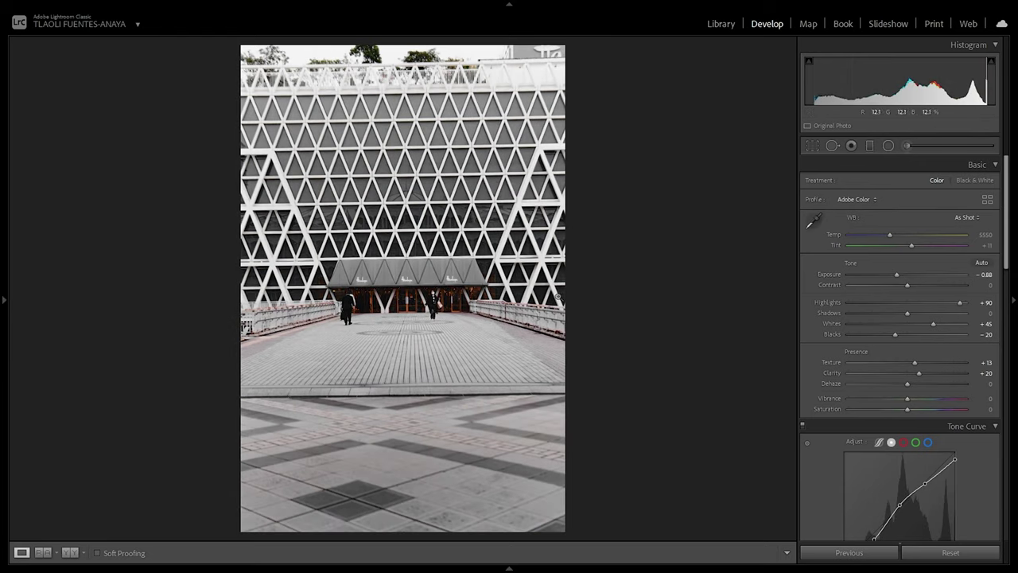
- Inspect the building's entrance up close and raise the Aqua and Blue saturation to restore the facade's teal colour
left_click(418, 299)
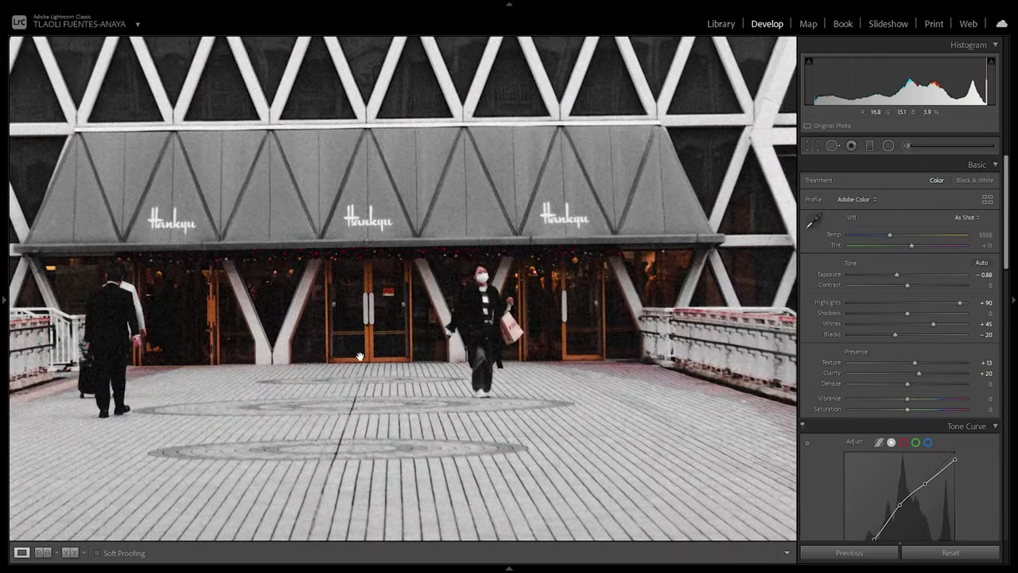
left_click(585, 335)
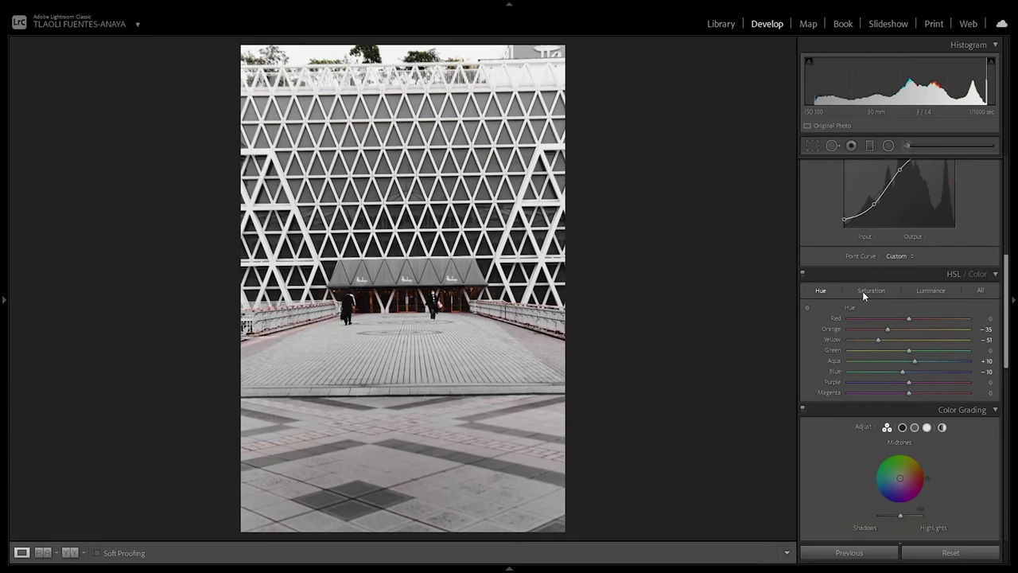
left_click_drag(908, 360, 850, 362)
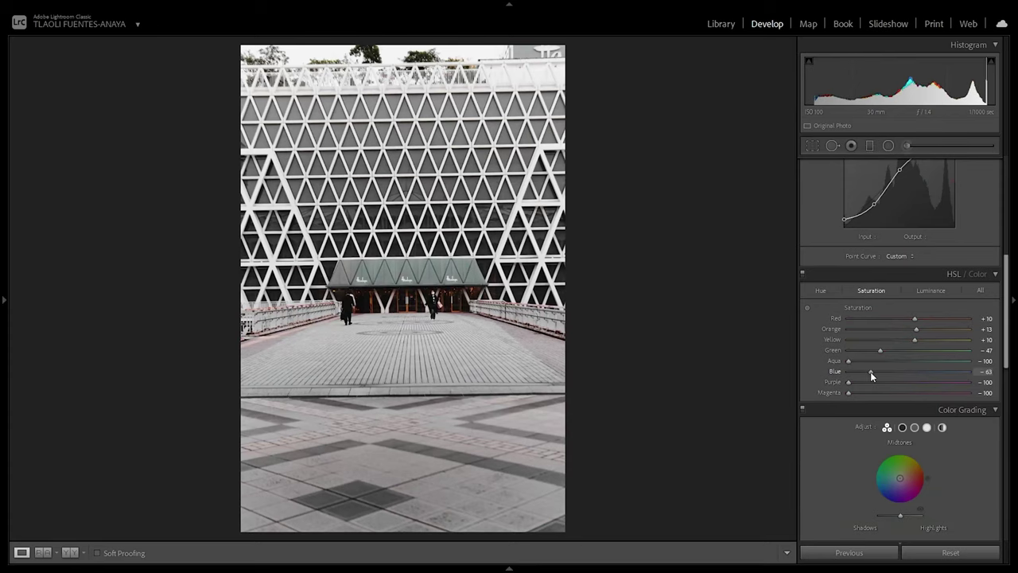
left_click_drag(907, 370, 914, 369)
- Darken the foreground floor with a graduated filter at Exposure -1.13 and add a second graduated filter from the building's top edge
left_click(869, 146)
left_click_drag(372, 528, 372, 395)
left_click_drag(893, 223, 888, 228)
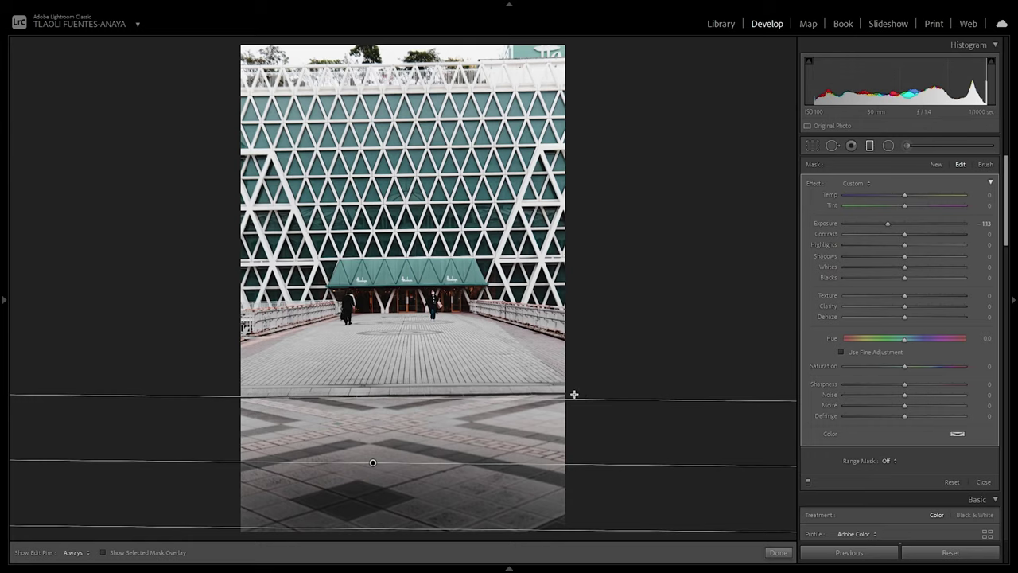
key("Escape")
left_click_drag(399, 49, 399, 147)
left_click_drag(927, 223, 904, 223)
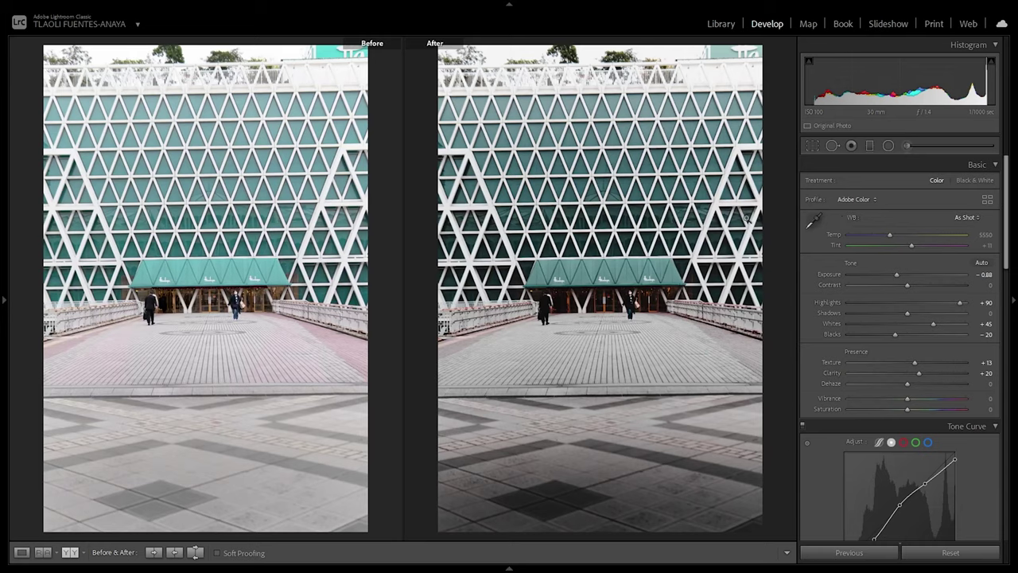
- Open the photo of the woman in the yellow hat for developing and apply the Peter Mckinnon Base and Urban presets
left_click(721, 23)
left_click(786, 24)
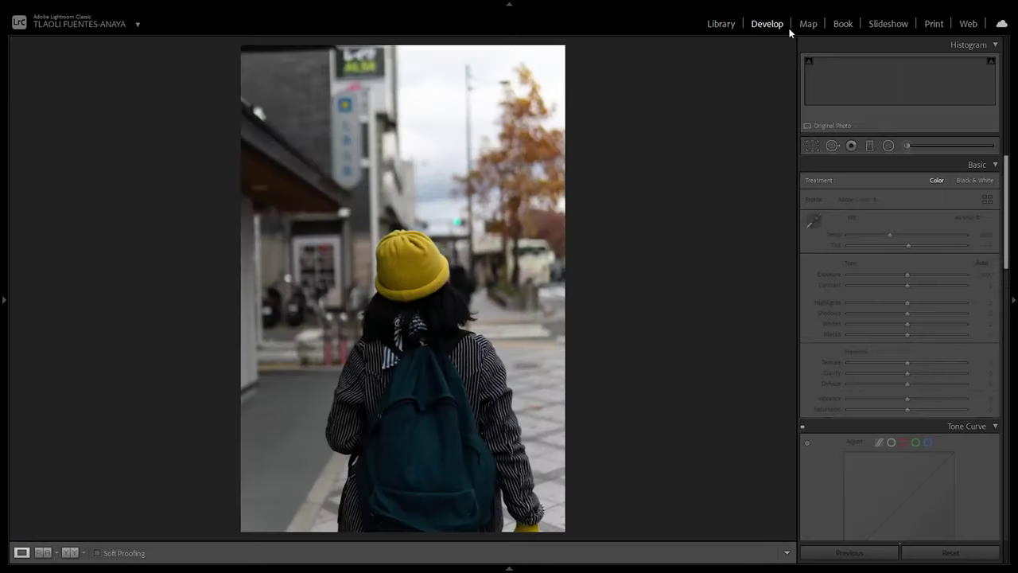
mouse_move(3, 286)
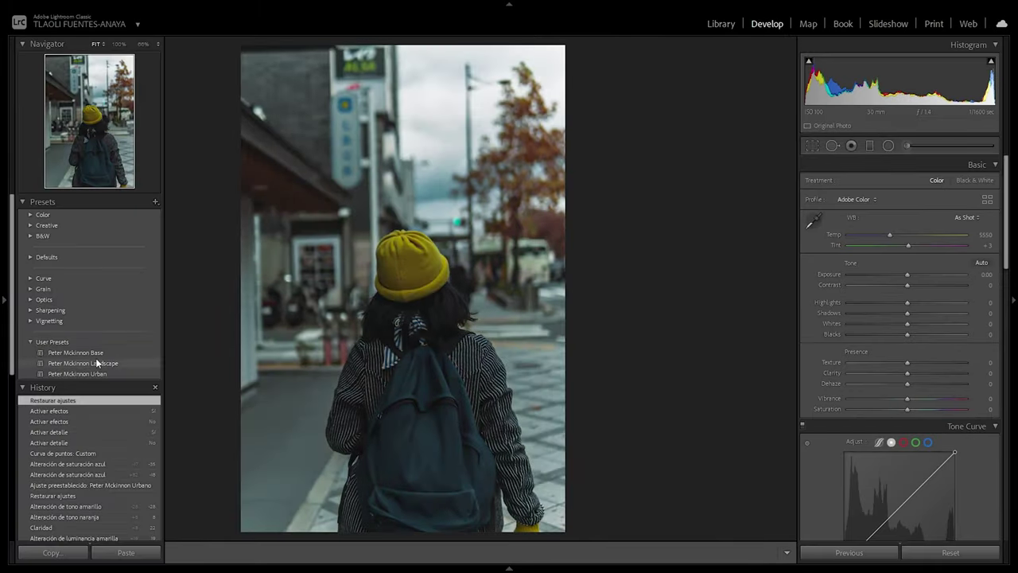
left_click(101, 352)
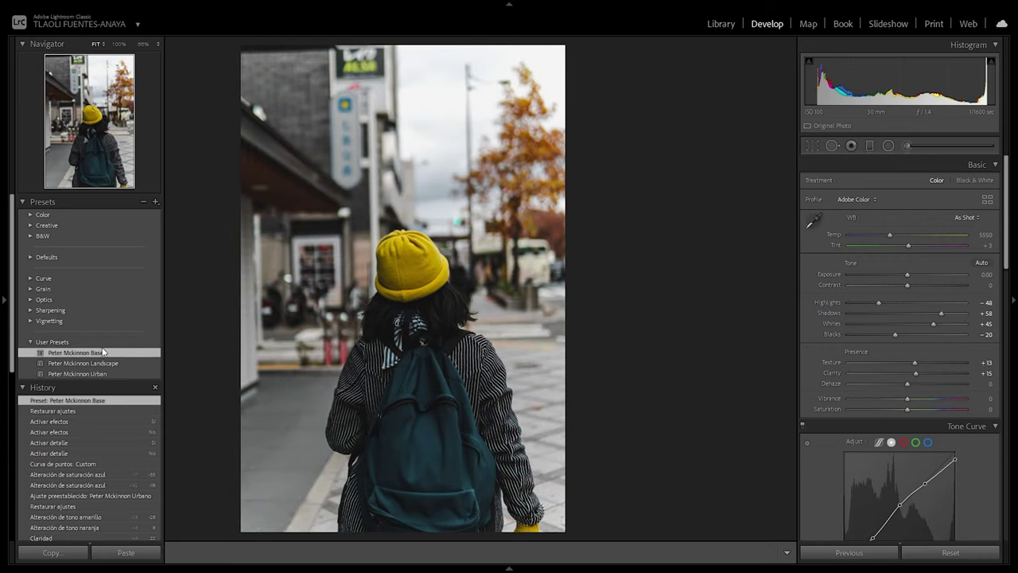
left_click(105, 374)
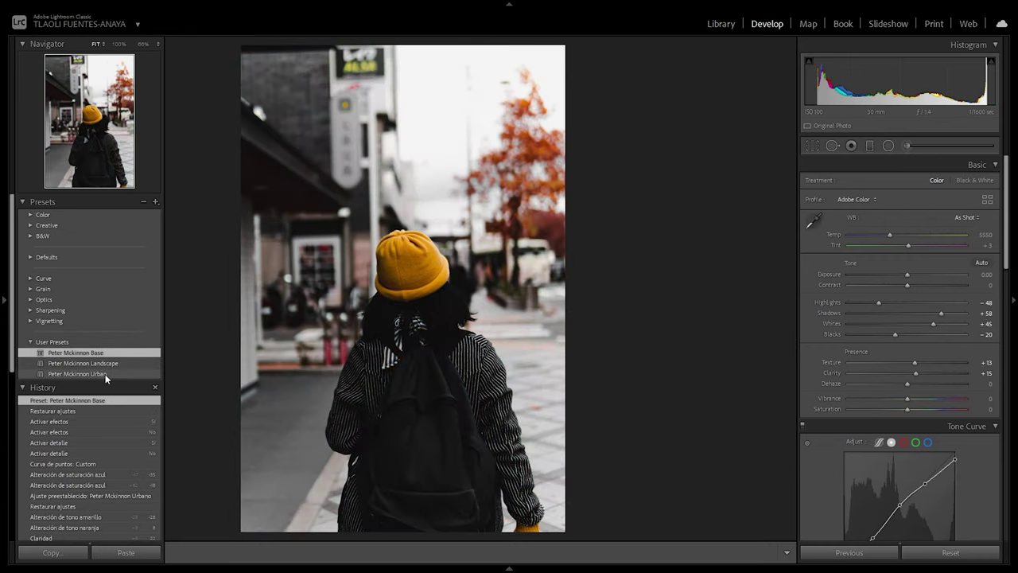
key("F7")
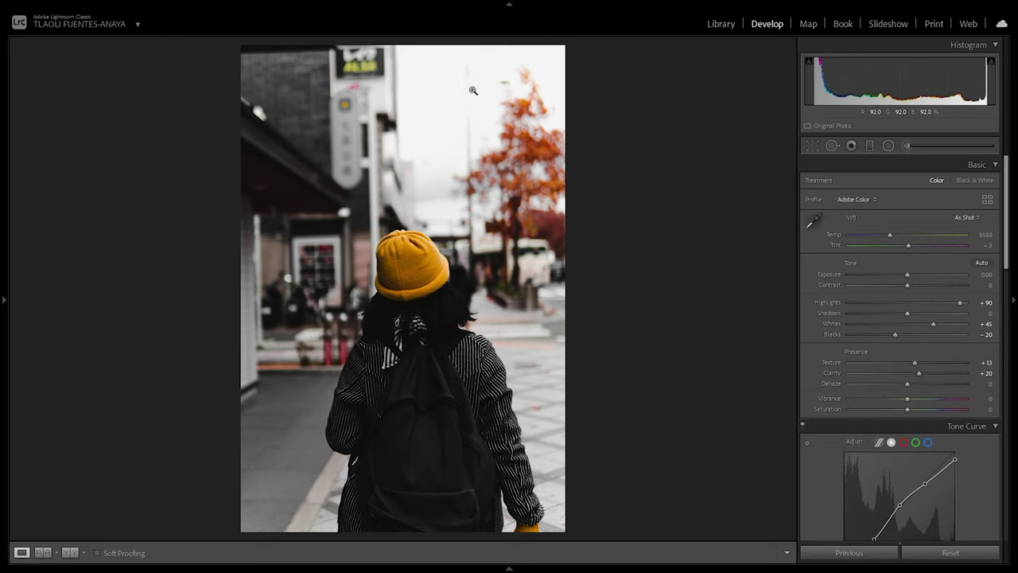
- Set the yellow-hat photo's Highlights to -60 and Shadows to +67, checking the hair and coat up close
left_click_drag(959, 303, 868, 303)
left_click(441, 310)
left_click_drag(450, 363, 487, 317)
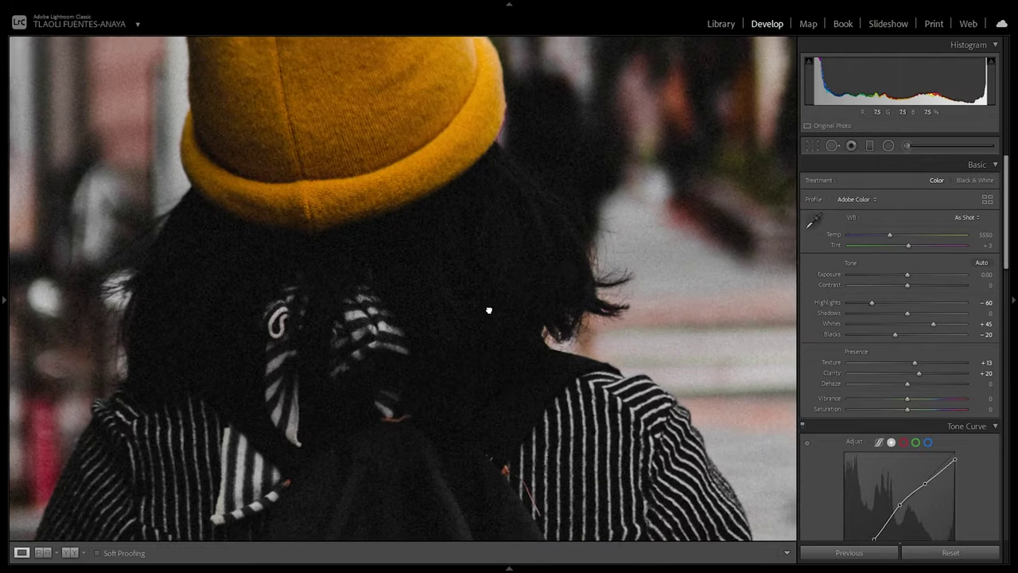
scroll(950, 307, "down", 2)
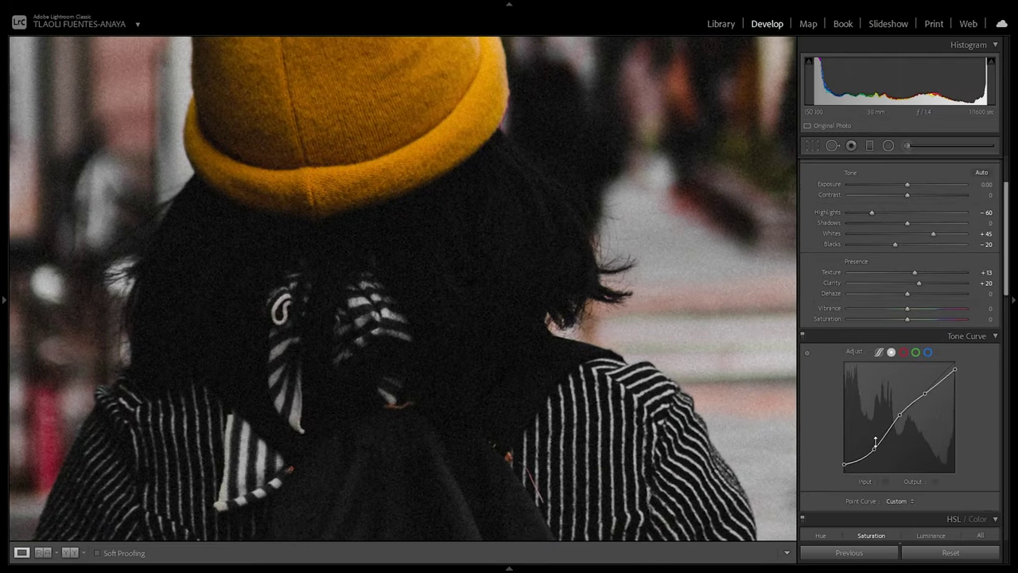
left_click_drag(915, 221, 946, 221)
left_click(622, 233)
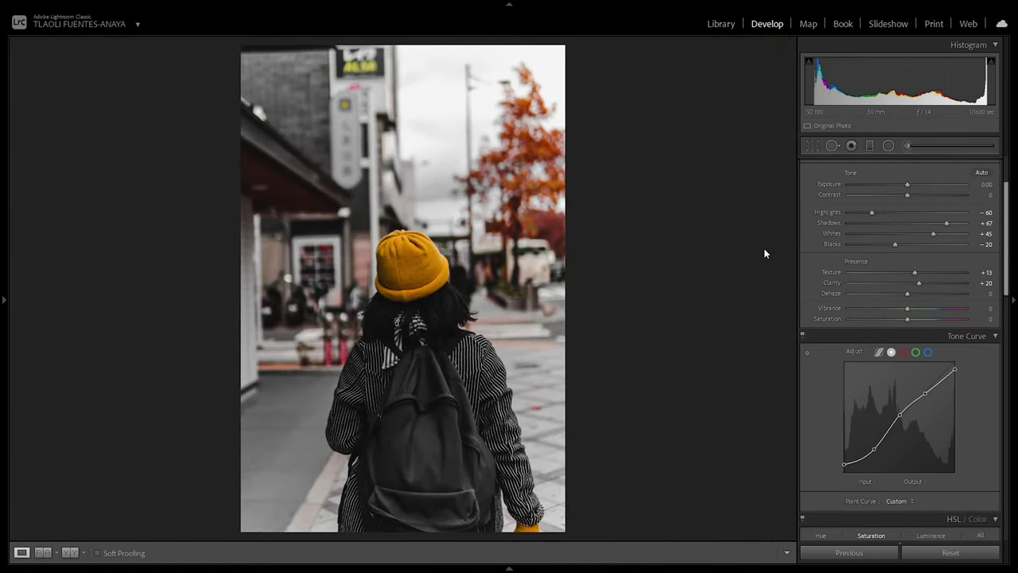
- Update the Peter Mckinnon Urban preset with the yellow-hat photo's current settings
mouse_move(3, 285)
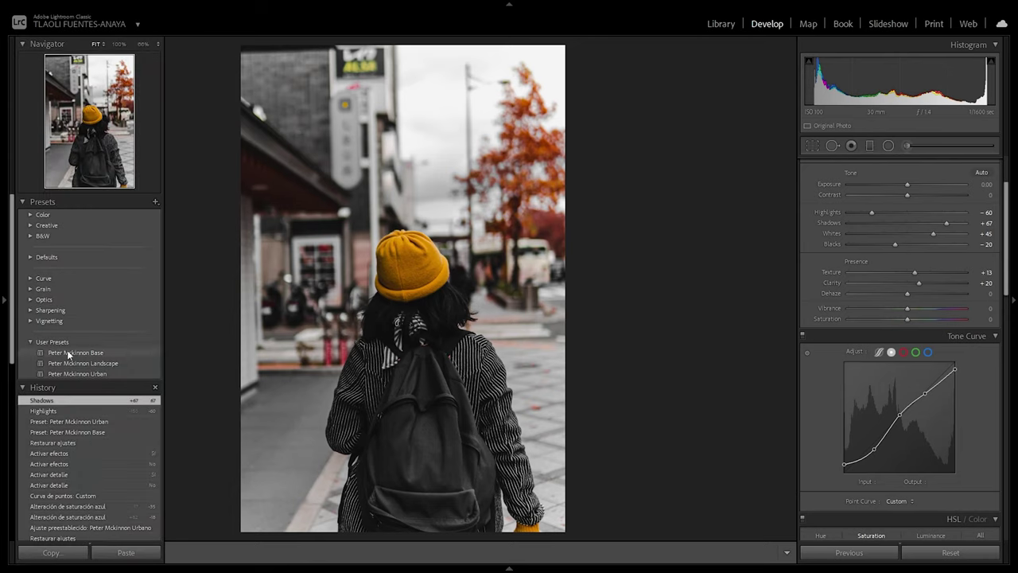
right_click(93, 371)
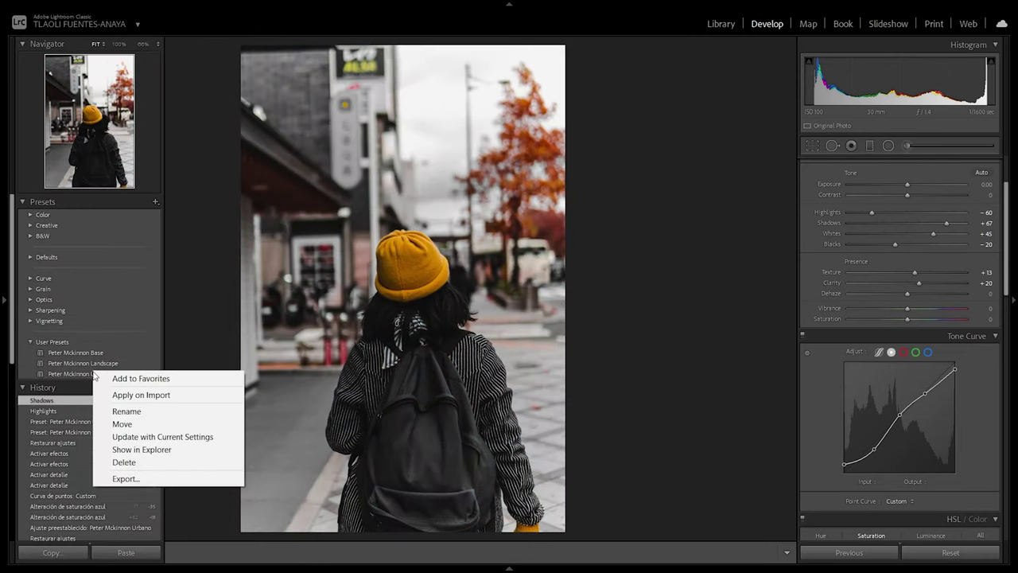
left_click(186, 437)
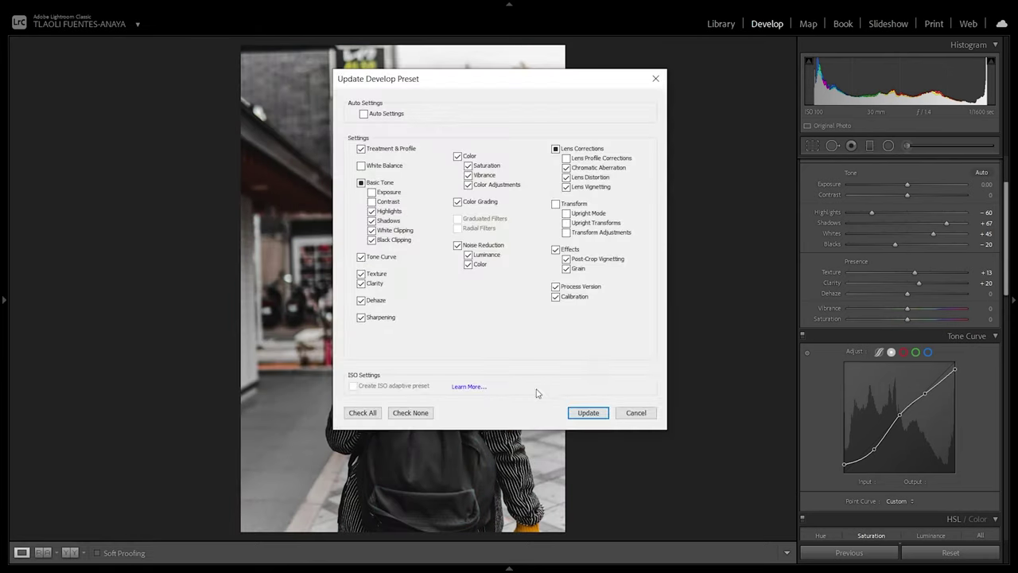
left_click(583, 412)
- Compare the yellow-hat photo before and after and review its HSL saturation adjustments
key("y")
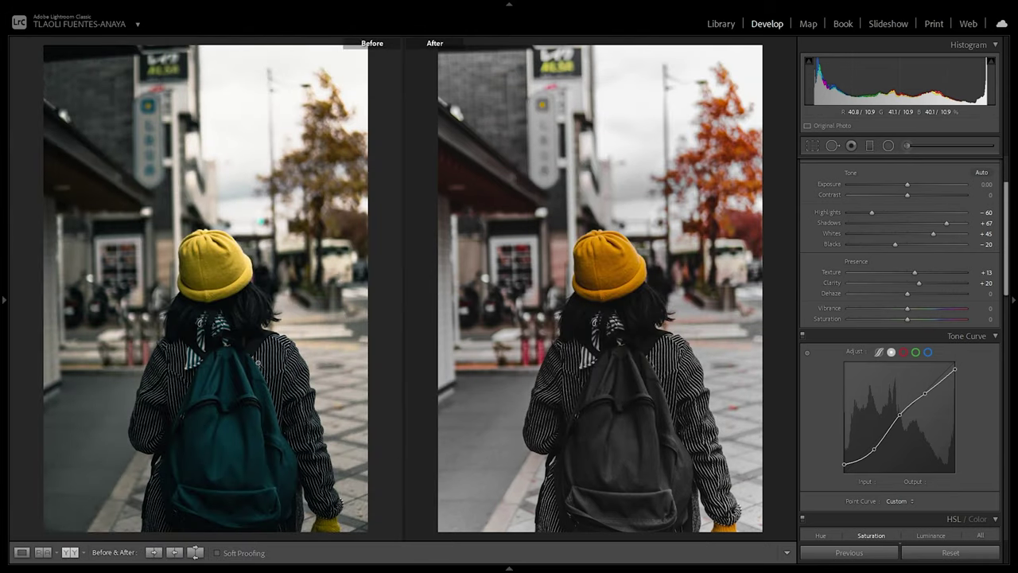
left_click_drag(1008, 195, 1008, 283)
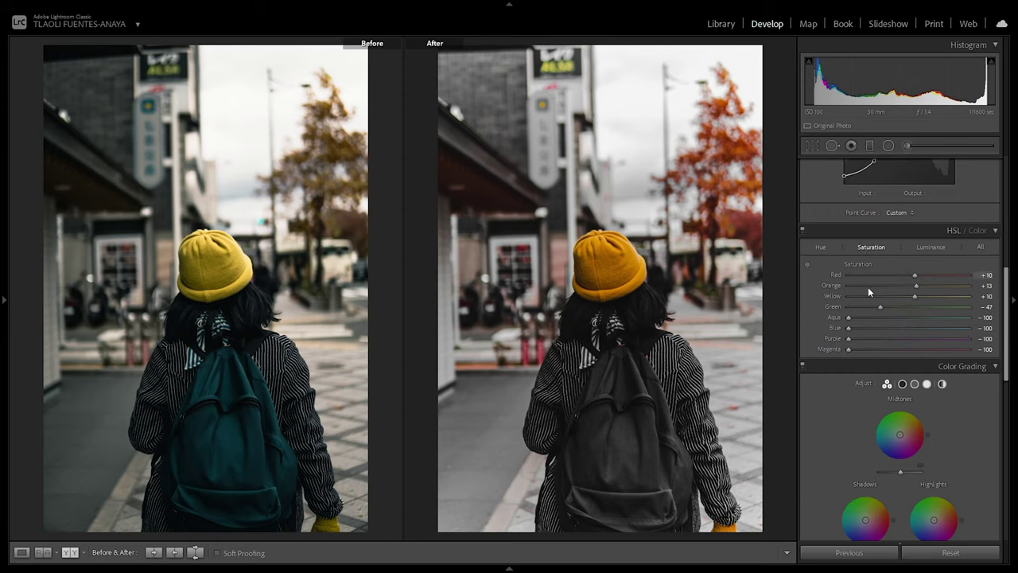
left_click(870, 328)
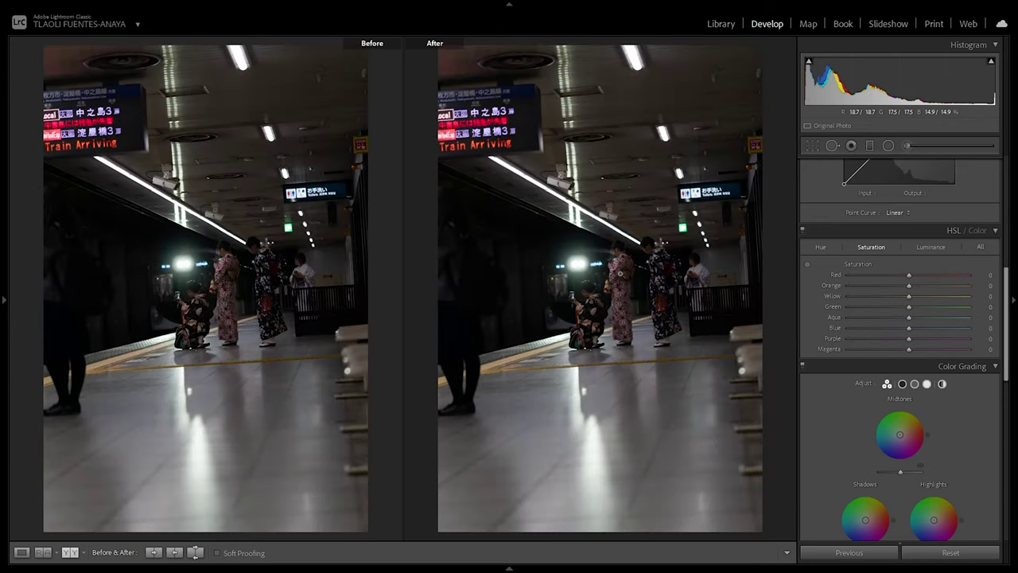
- Apply the Peter Mckinnon Urban preset to the train platform photo and straighten it with a slightly rotated crop
left_click_drag(620, 273, 629, 246)
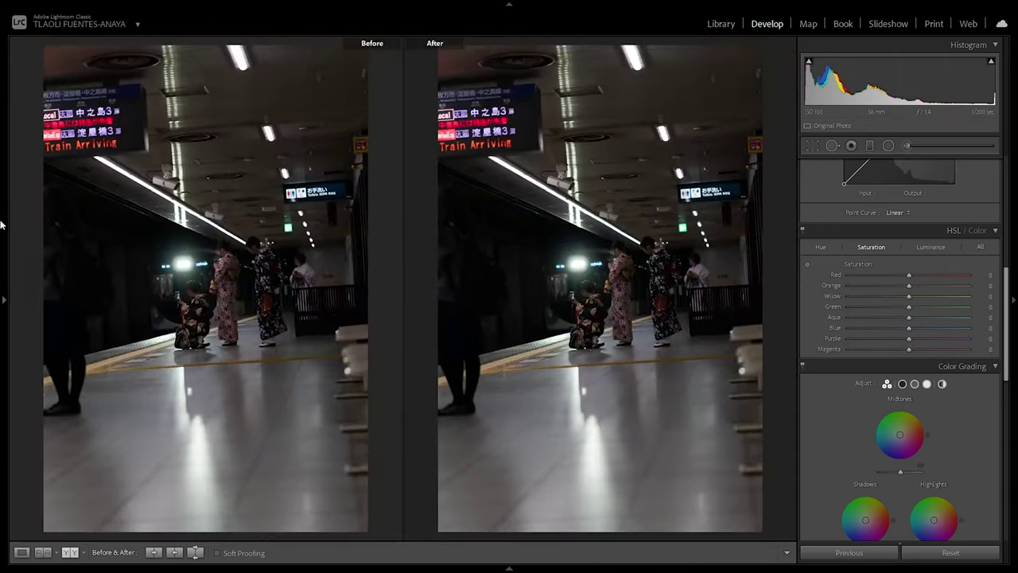
mouse_move(3, 300)
left_click(70, 374)
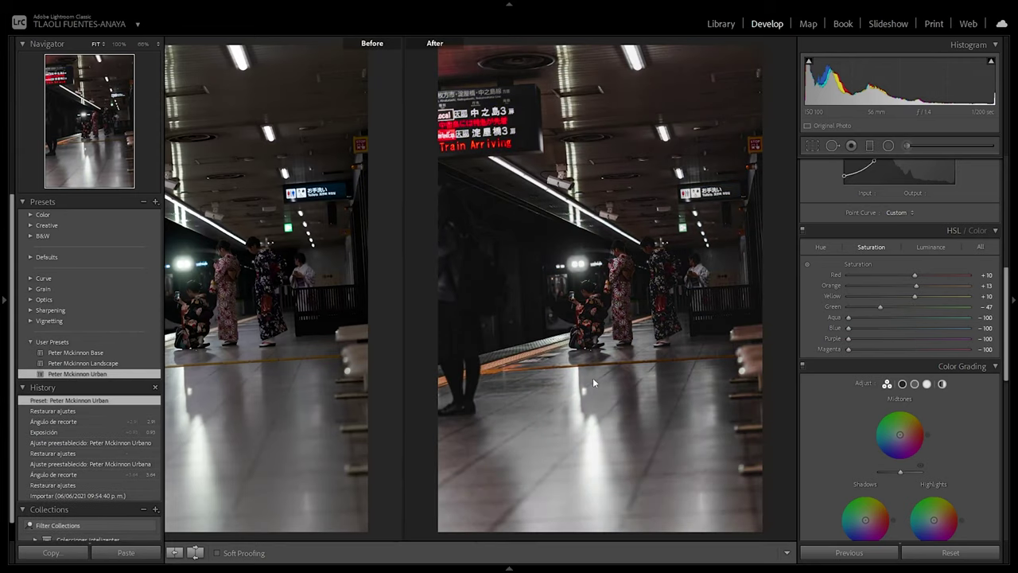
key("y")
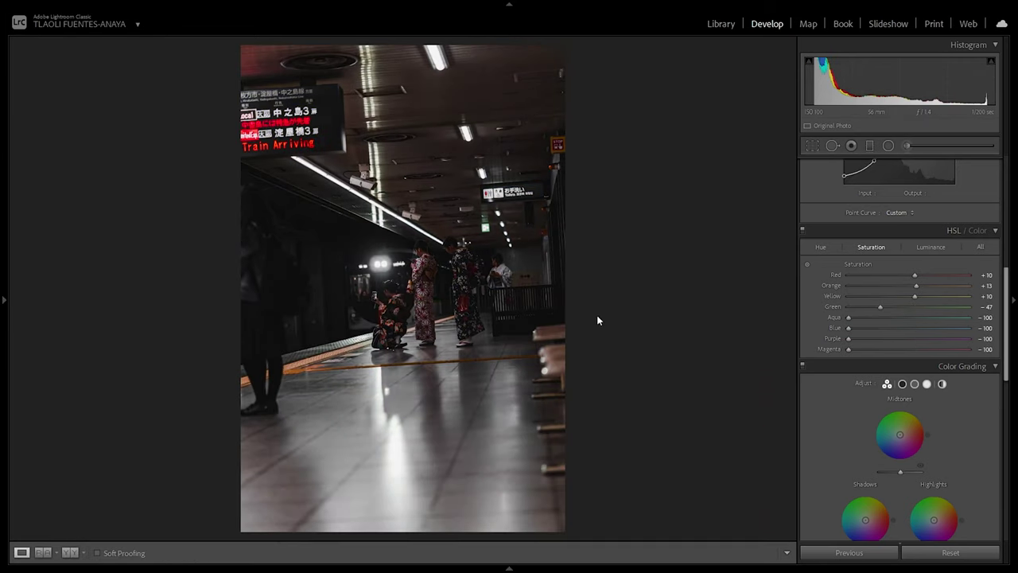
key("r")
left_click_drag(596, 49, 618, 53)
key("Return")
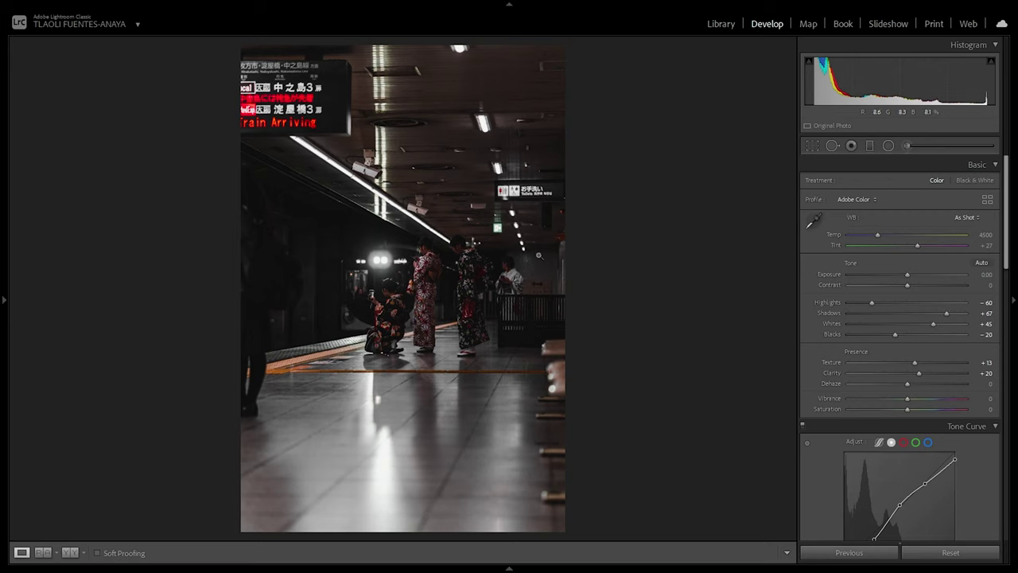
- Examine the women in kimonos up close and compare the platform photo before and after
left_click(449, 276)
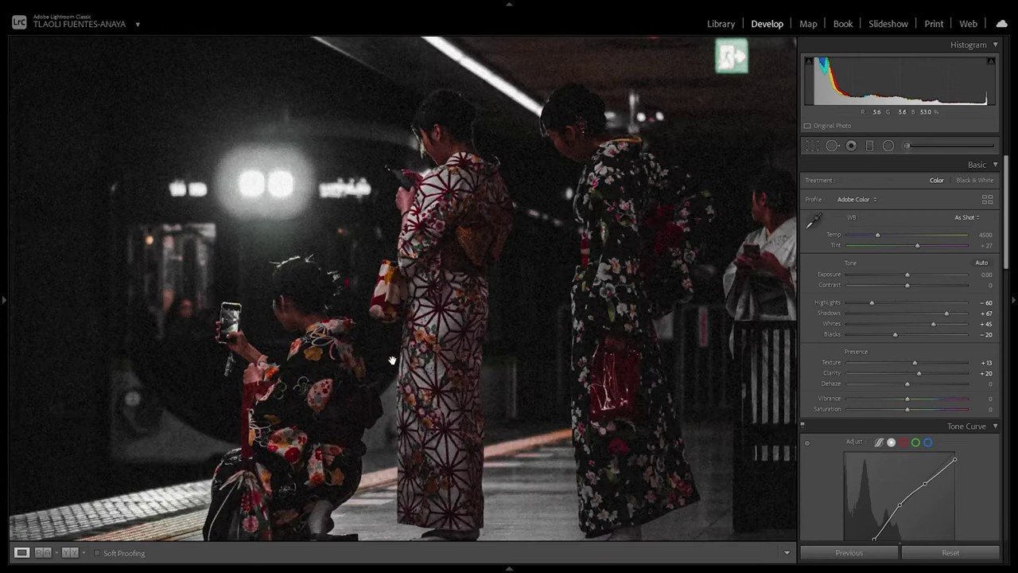
left_click(633, 254)
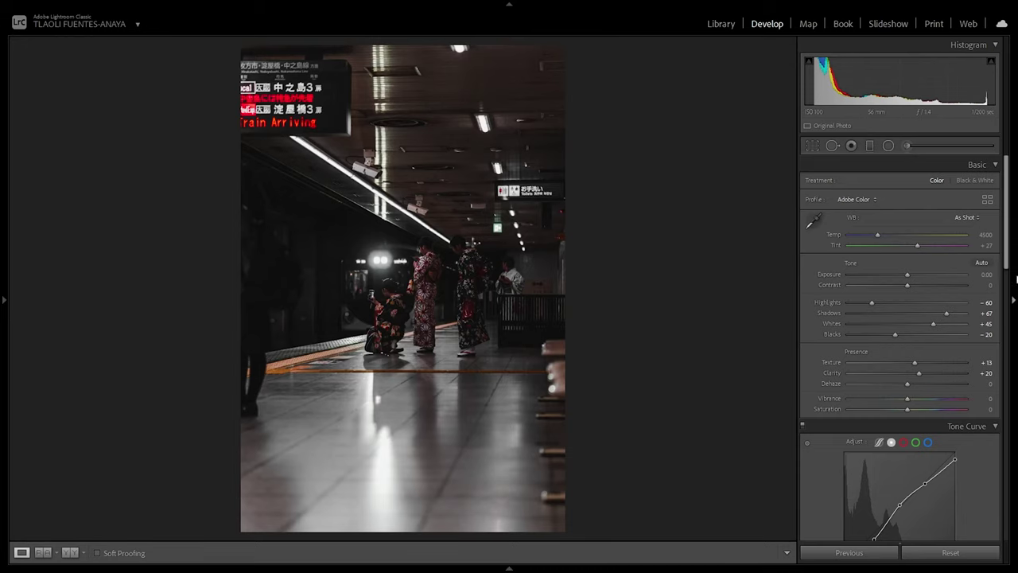
key("y")
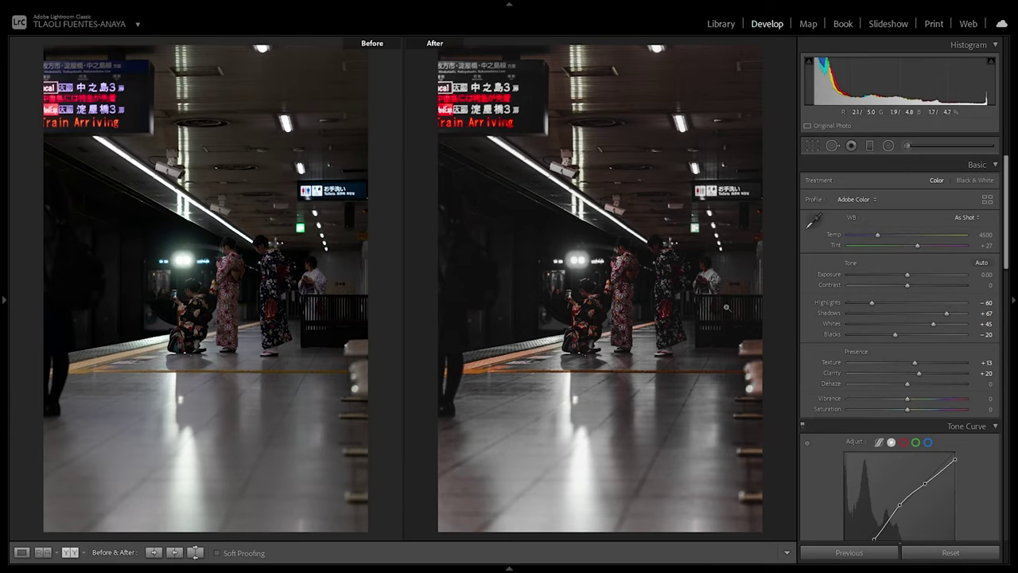
key("y")
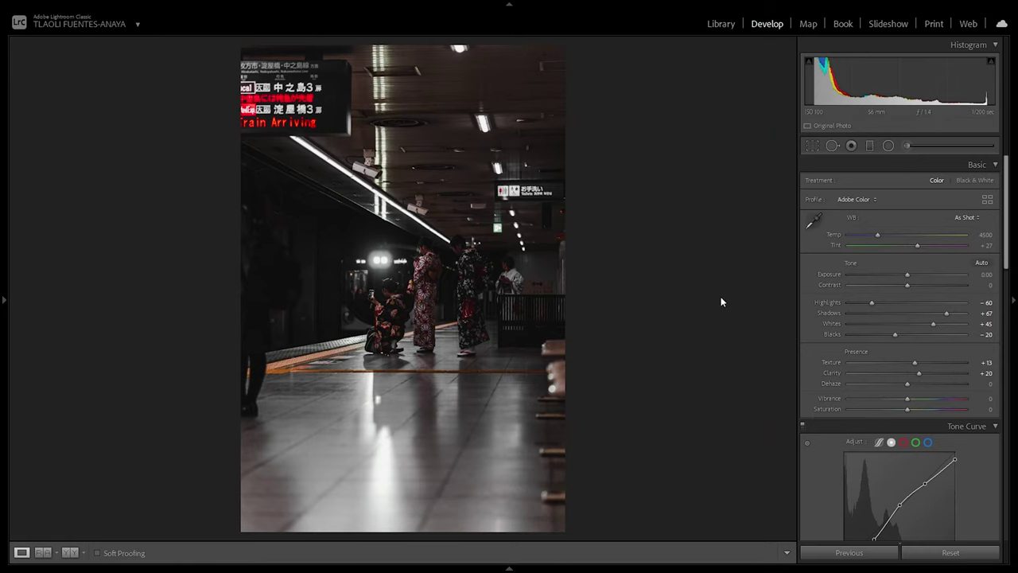
- Open the photo of the chairs by the windows, apply the Peter Mckinnon Urban preset and set Exposure to +1.11, comparing before and after
left_click(722, 25)
left_click(680, 188)
key("d")
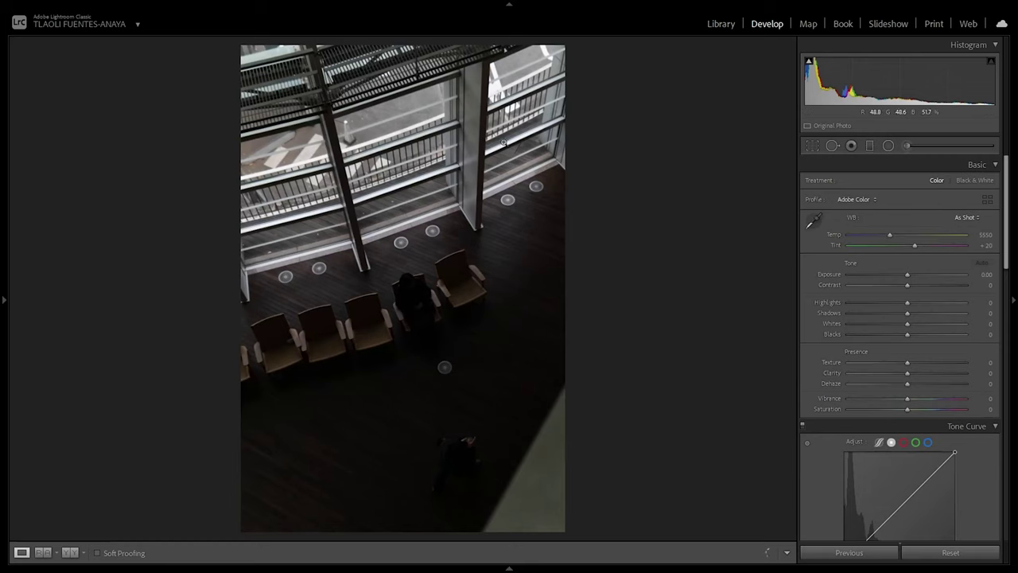
left_click(3, 256)
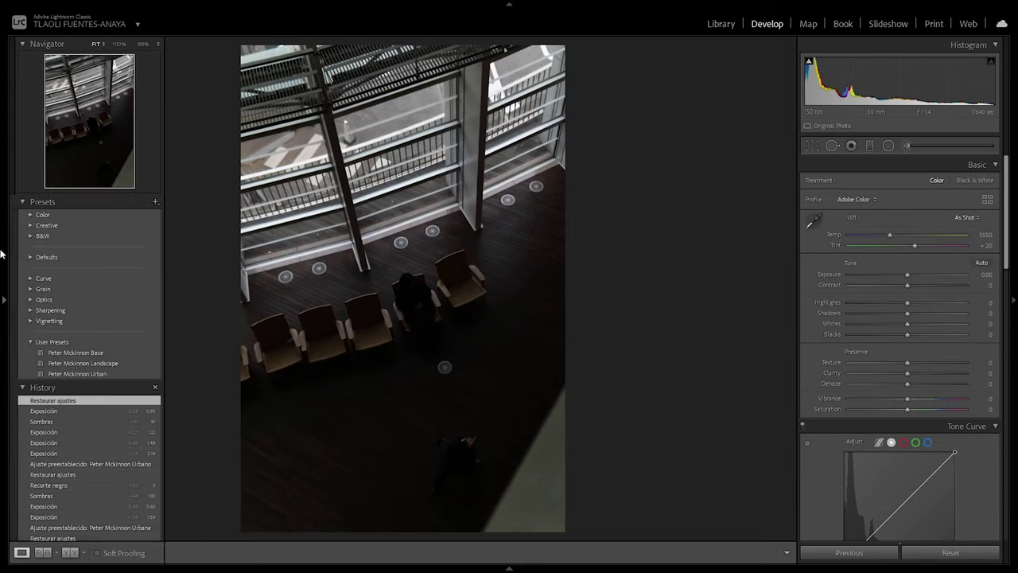
left_click(77, 373)
left_click_drag(913, 279, 920, 275)
key("y")
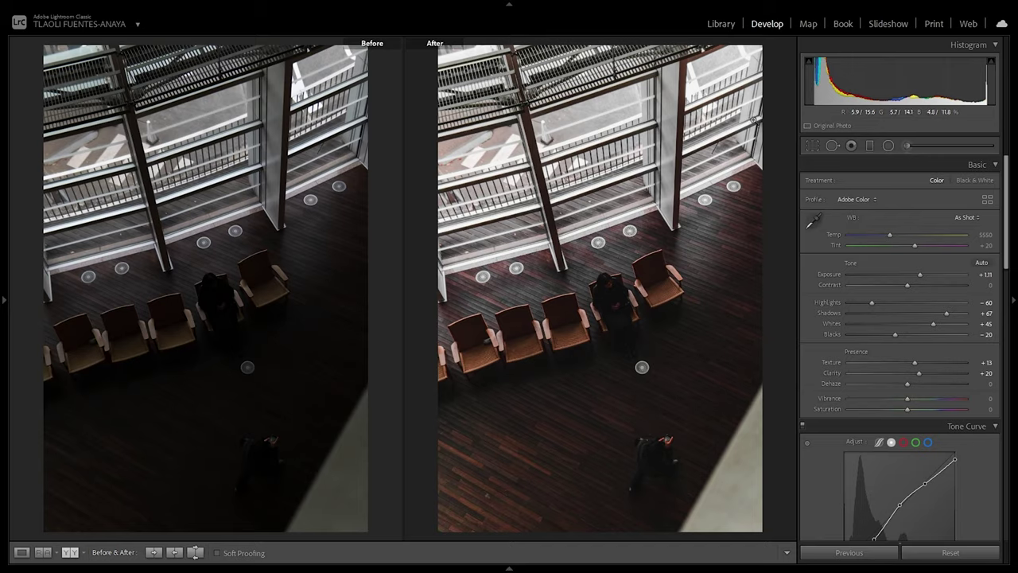
- Open the night-sky tower photo for developing and apply the Peter Mckinnon Urban preset
left_click(718, 24)
left_click(688, 232)
key("d")
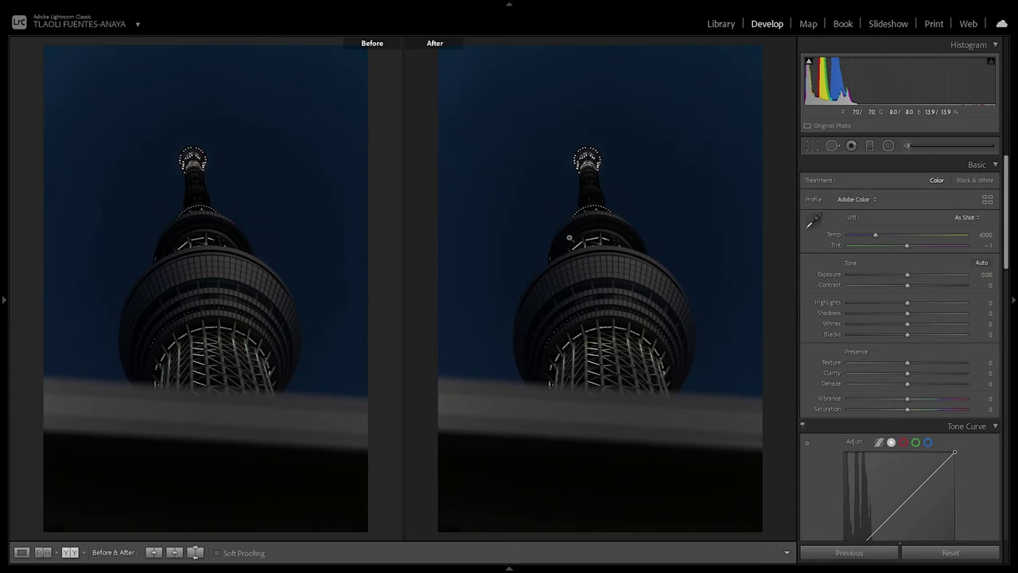
mouse_move(3, 278)
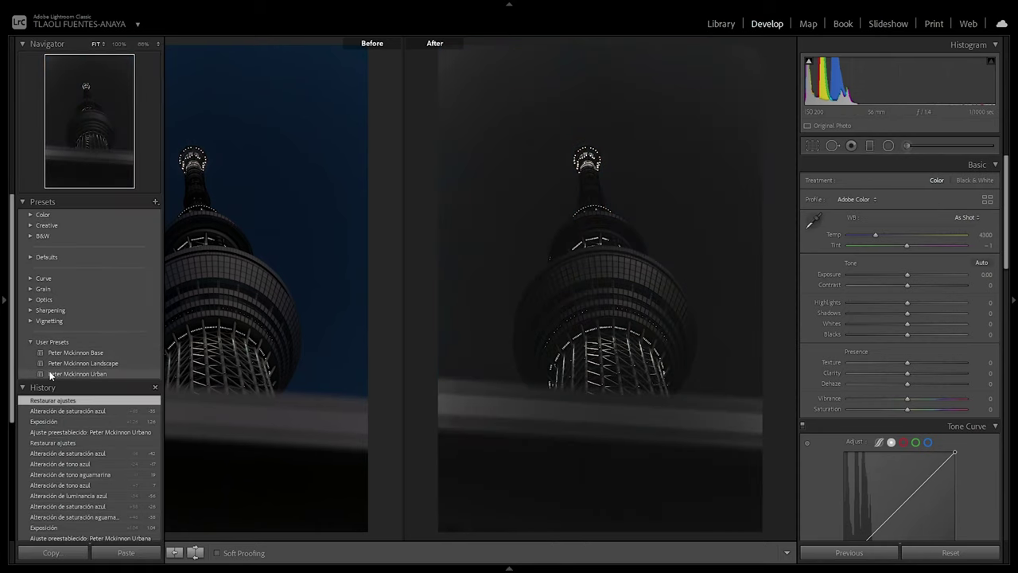
left_click(78, 364)
- Set the tower photo's Blue saturation to -48 and its Exposure to +1.06
left_click_drag(1011, 218, 907, 339)
key("y")
left_click(871, 338)
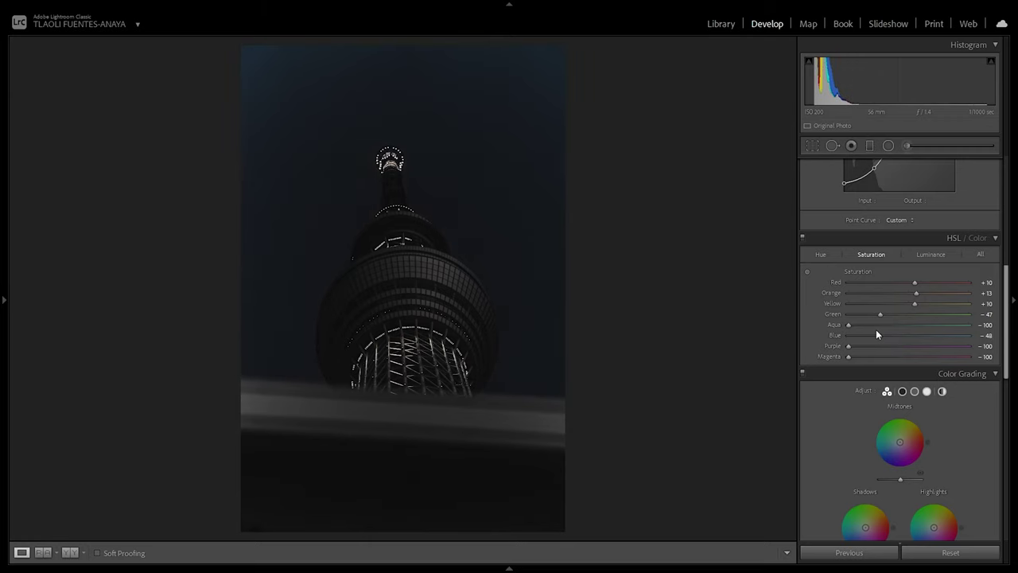
scroll(946, 269, "up", 5)
left_click_drag(907, 274, 920, 277)
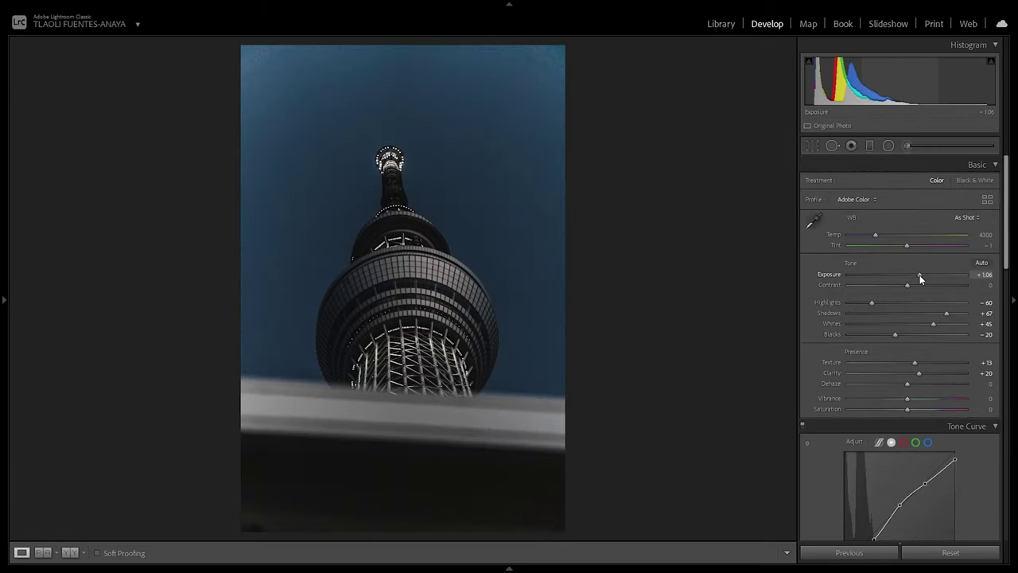
- Compare the tower photo before and after, examining the facade and lattice structure up close
key("y")
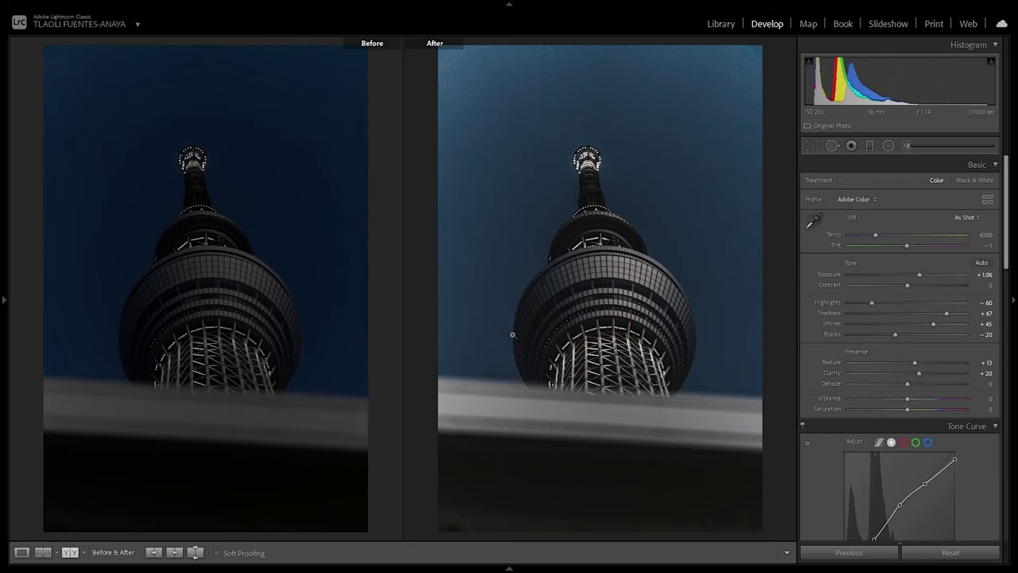
left_click(534, 311)
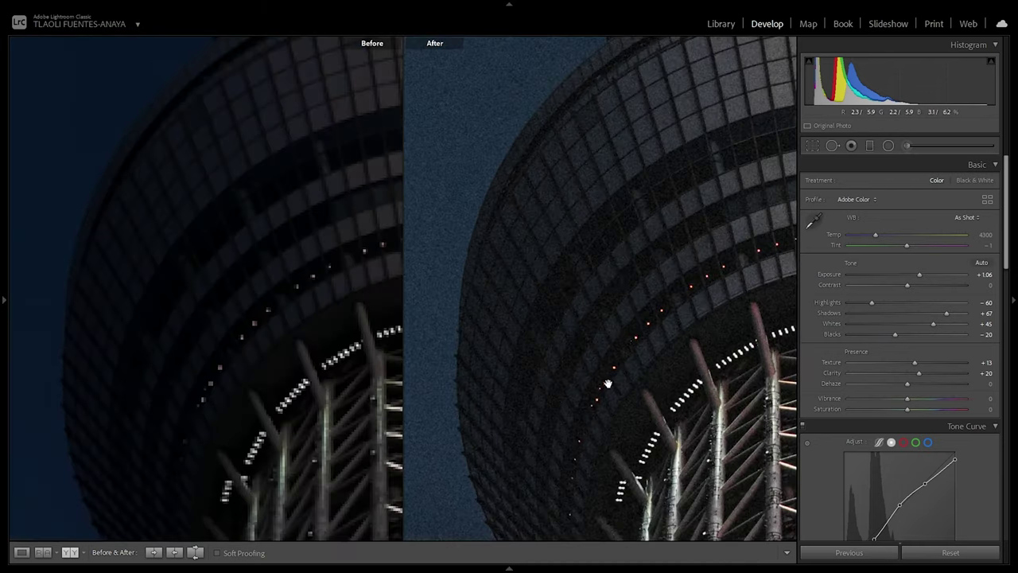
left_click_drag(667, 387, 559, 345)
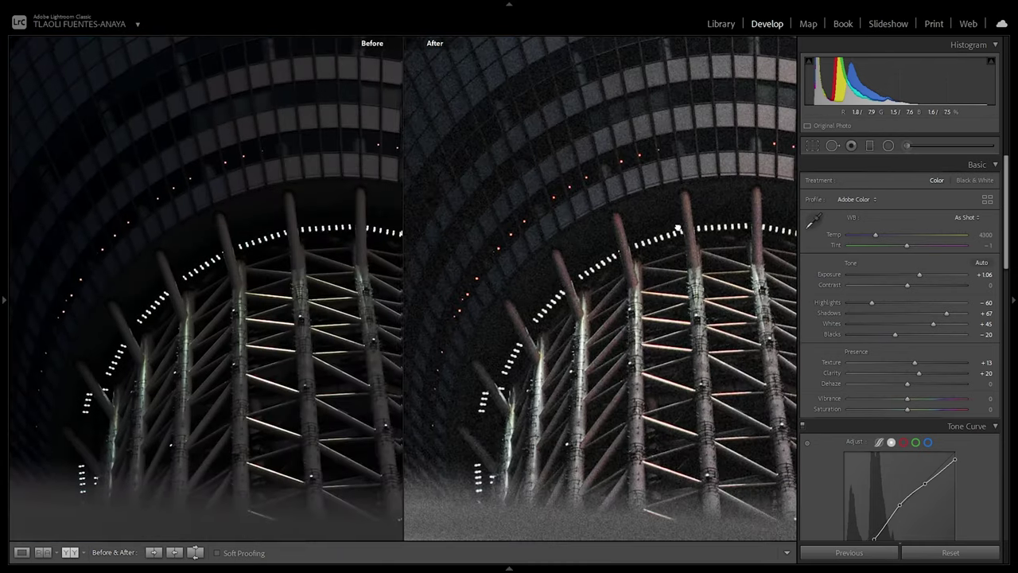
left_click_drag(679, 227, 634, 325)
left_click_drag(681, 195, 715, 273)
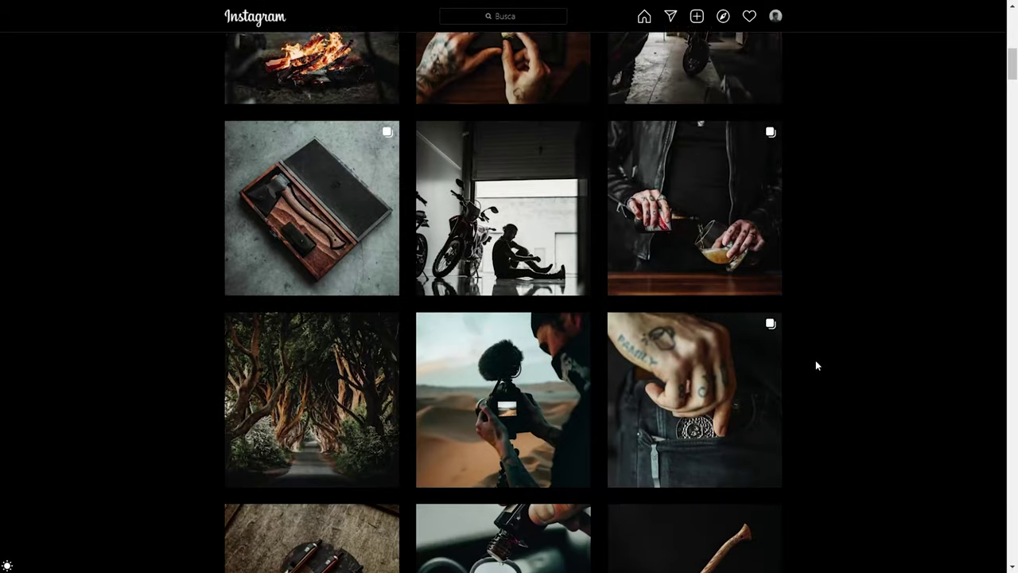
- Browse Peter McKinnon's Instagram feed, examining the colours and contrast of his product, portrait and outdoor photos, and return to the Lightroom library
scroll(816, 363, "down", 2)
scroll(784, 278, "down", 3)
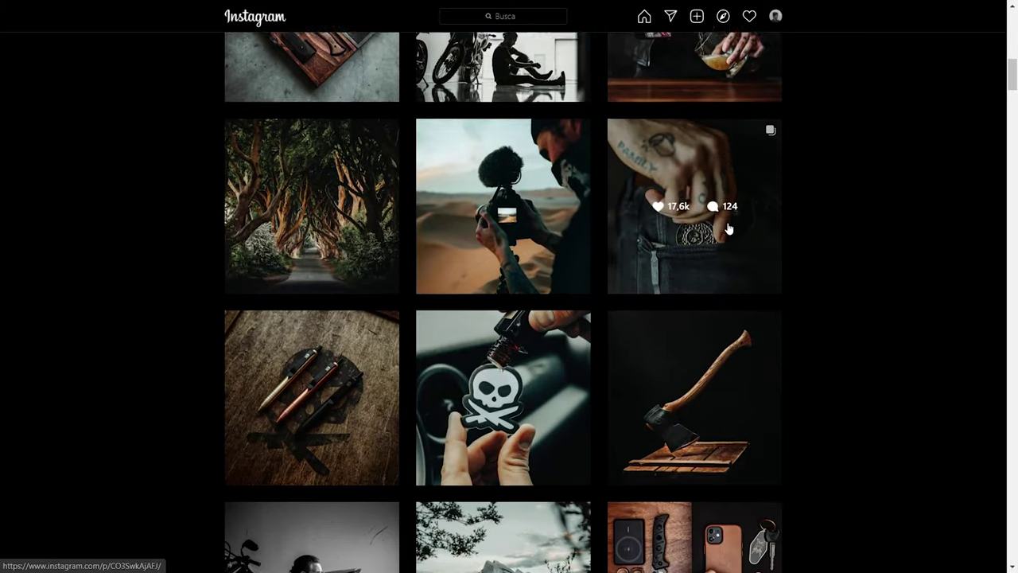
scroll(857, 377, "down", 2)
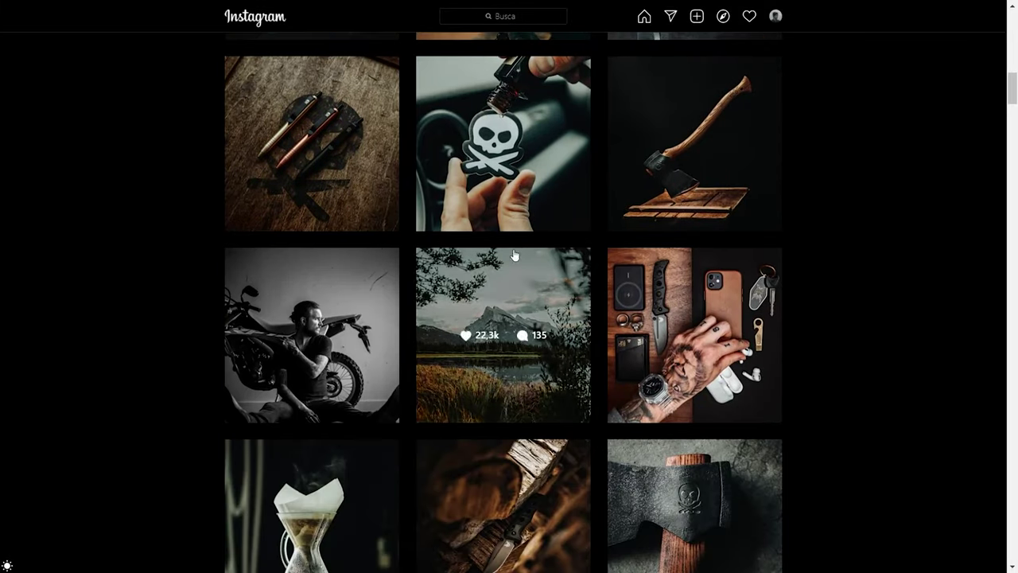
scroll(659, 337, "down", 3)
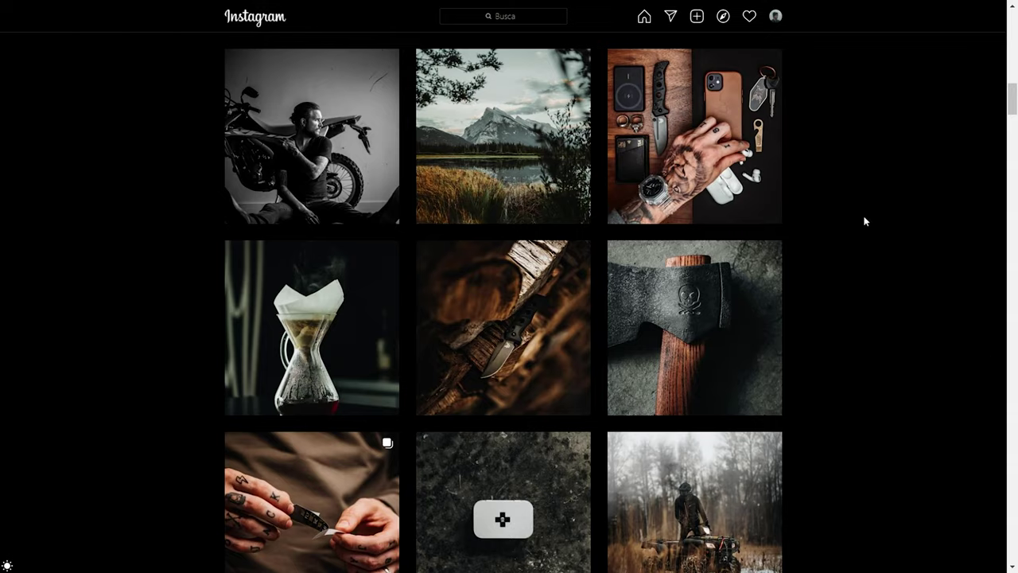
scroll(872, 230, "down", 3)
scroll(956, 203, "down", 5)
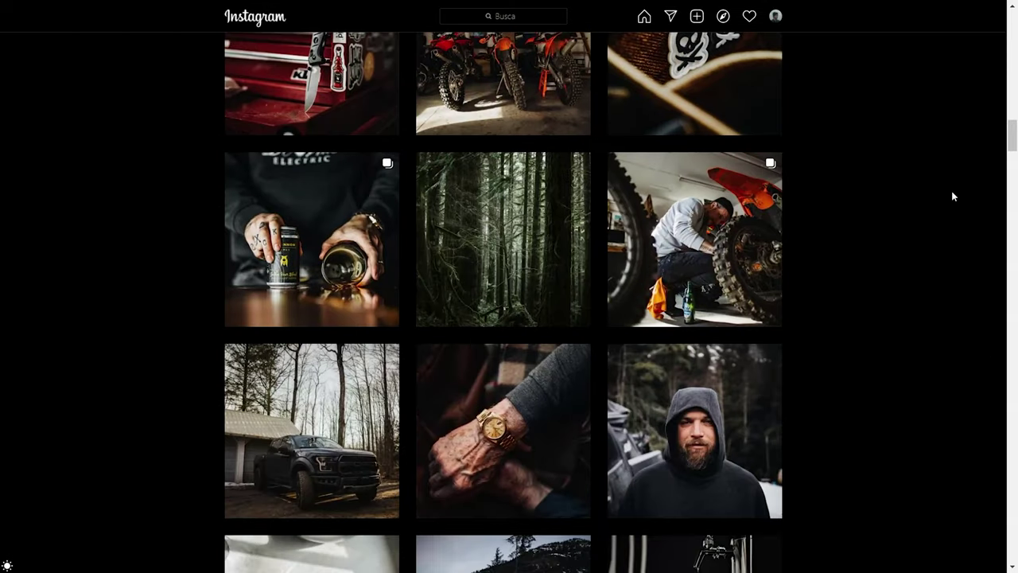
scroll(834, 159, "down", 2)
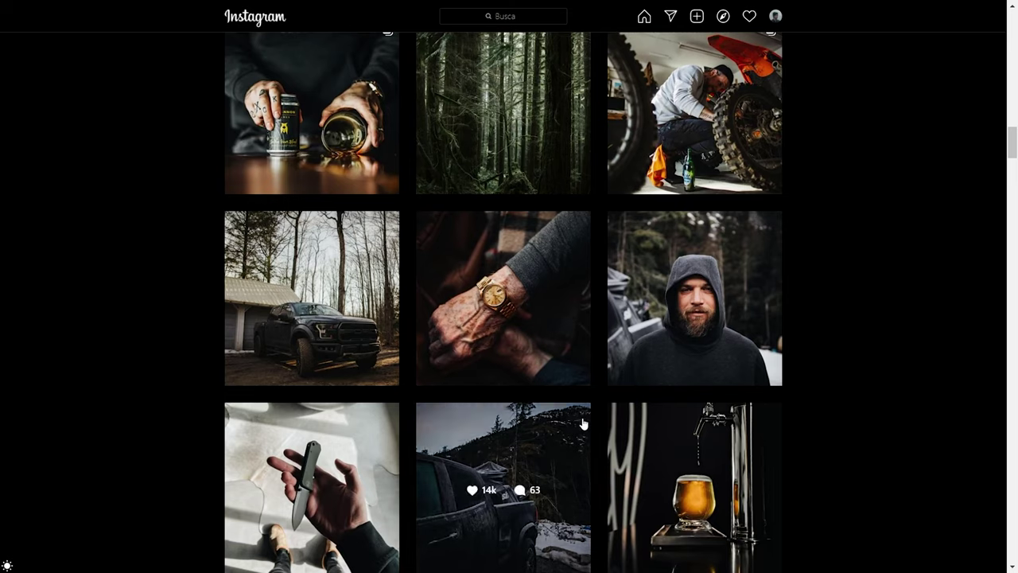
scroll(942, 143, "down", 3)
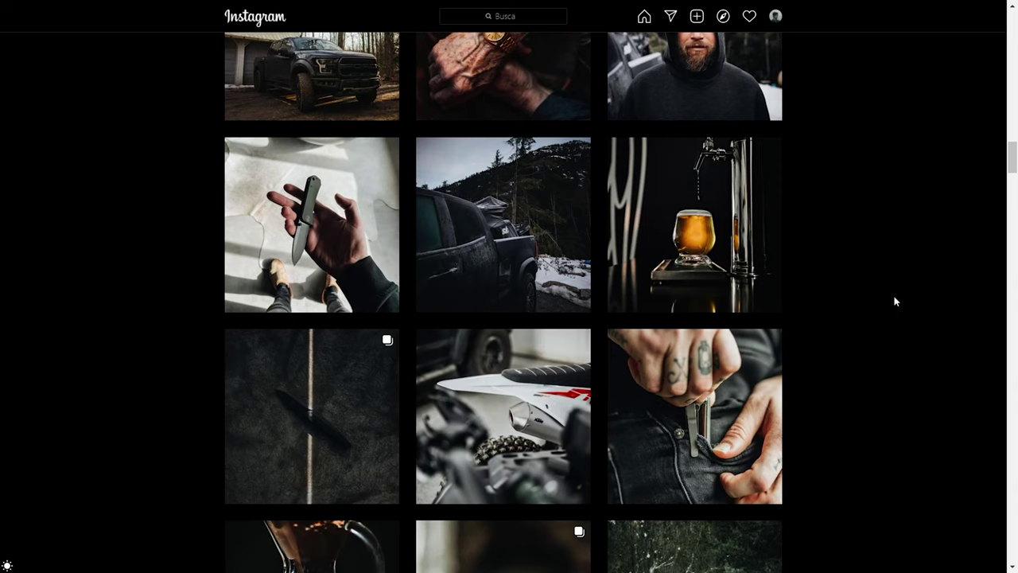
scroll(888, 303, "down", 2)
scroll(872, 276, "down", 1)
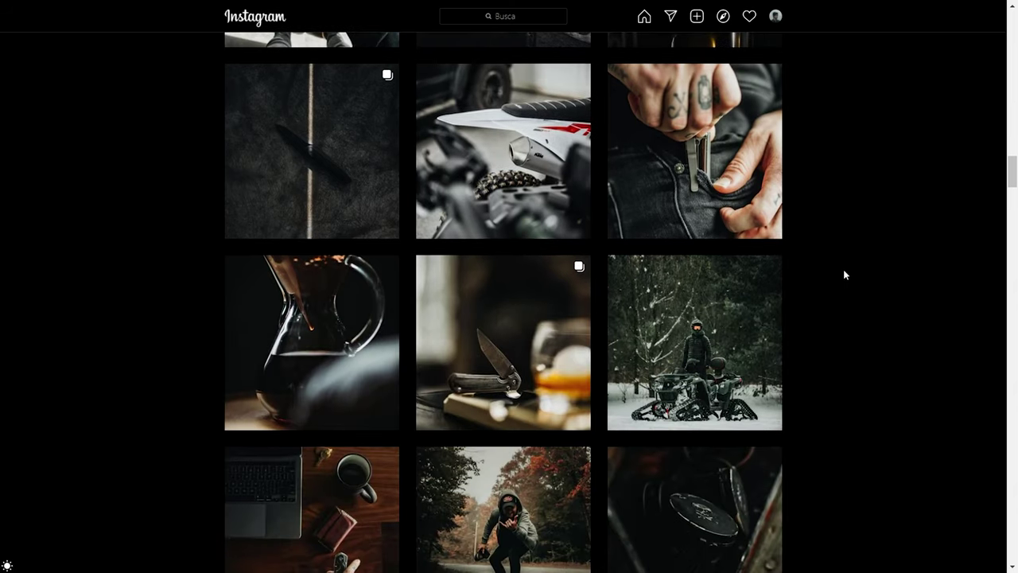
scroll(645, 358, "down", 4)
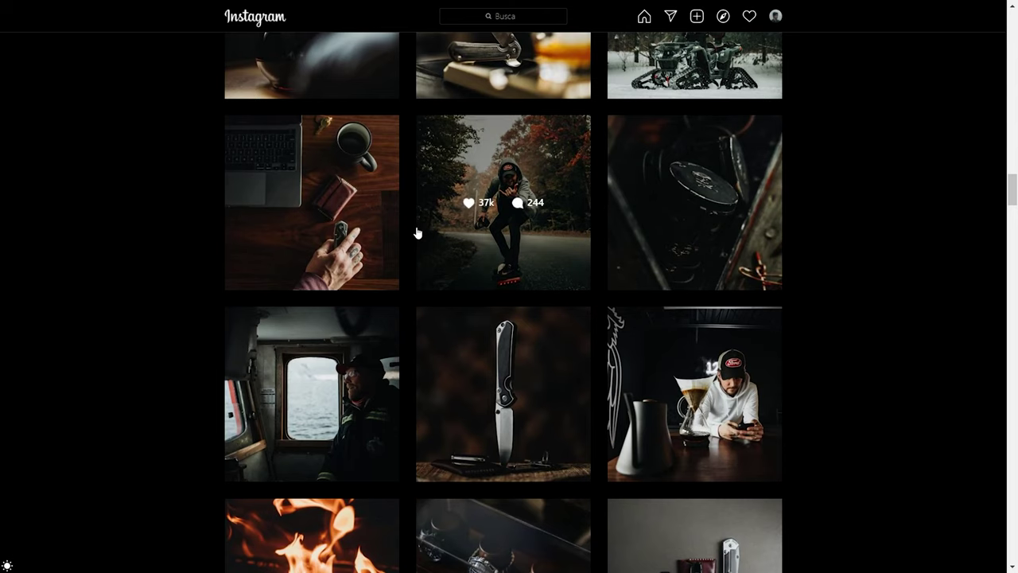
scroll(916, 338, "down", 3)
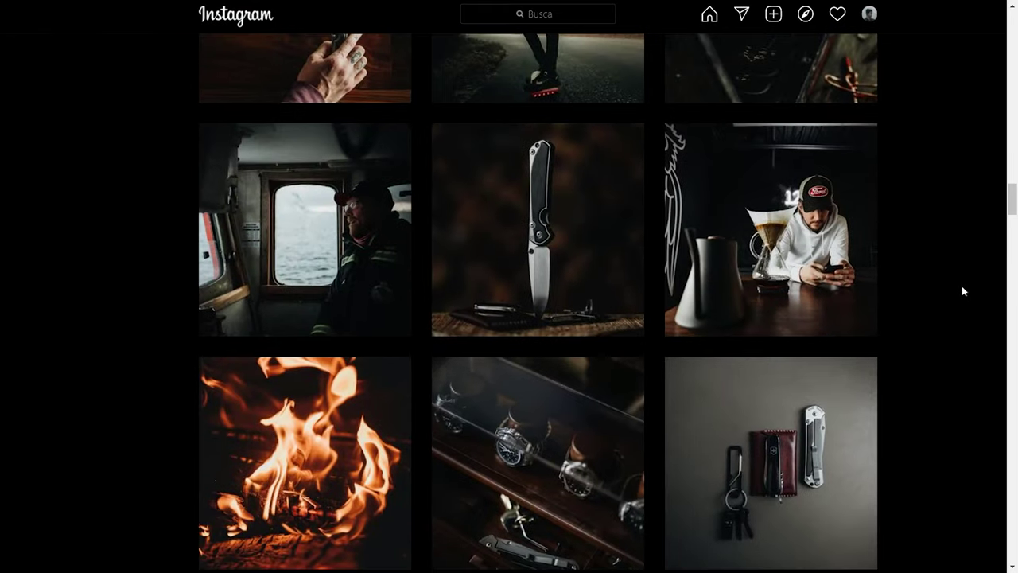
key("alt+Tab")
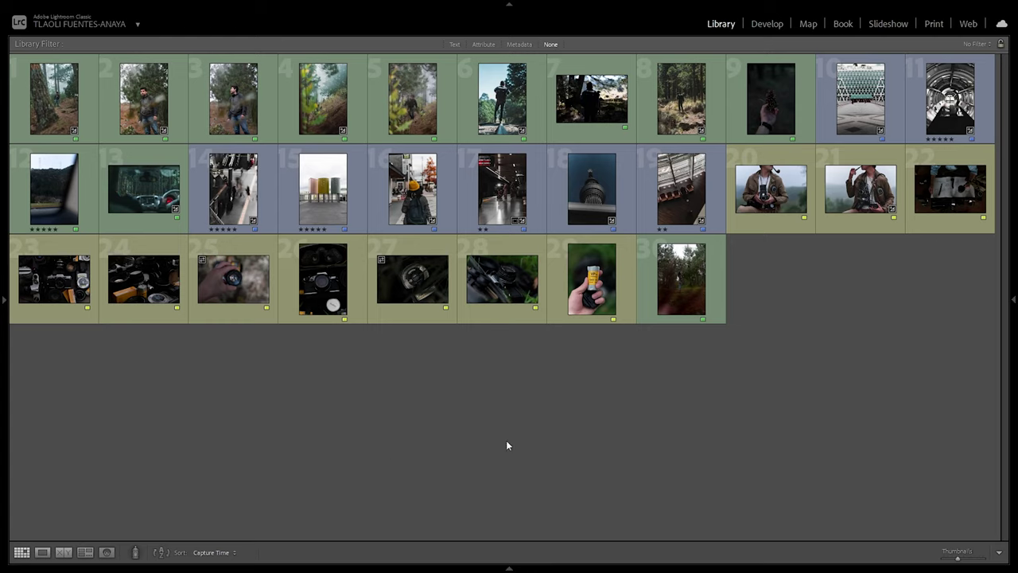
- Open the photo of the hand holding the yellow film roll for developing and apply a saved preset as its base look
left_click(590, 278)
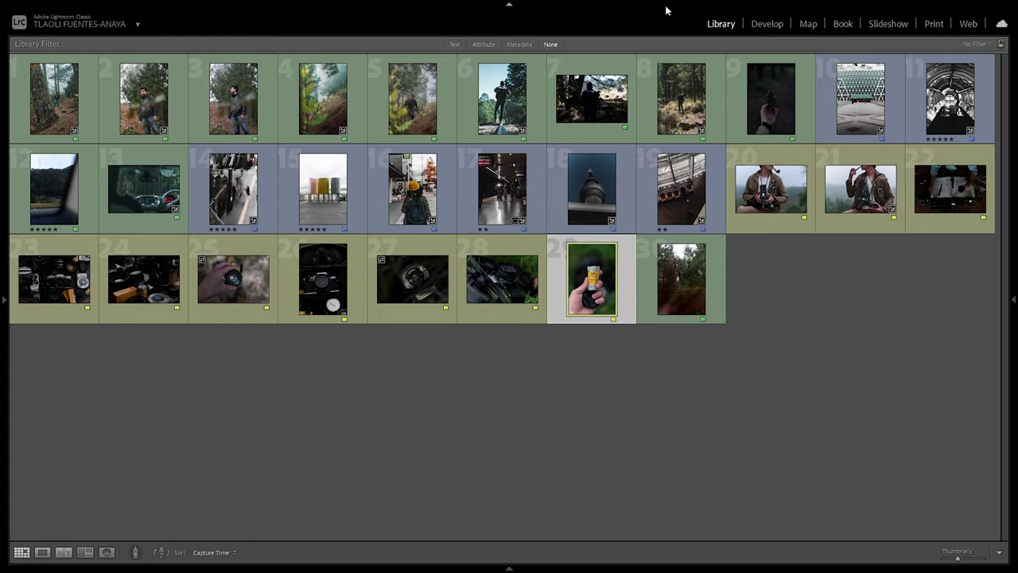
left_click(765, 25)
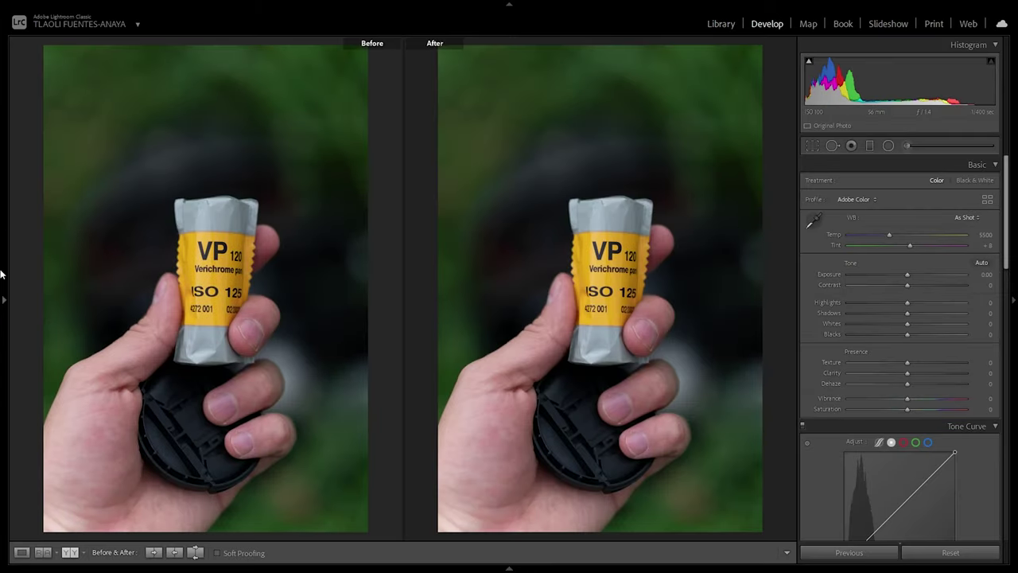
mouse_move(3, 278)
left_click(53, 354)
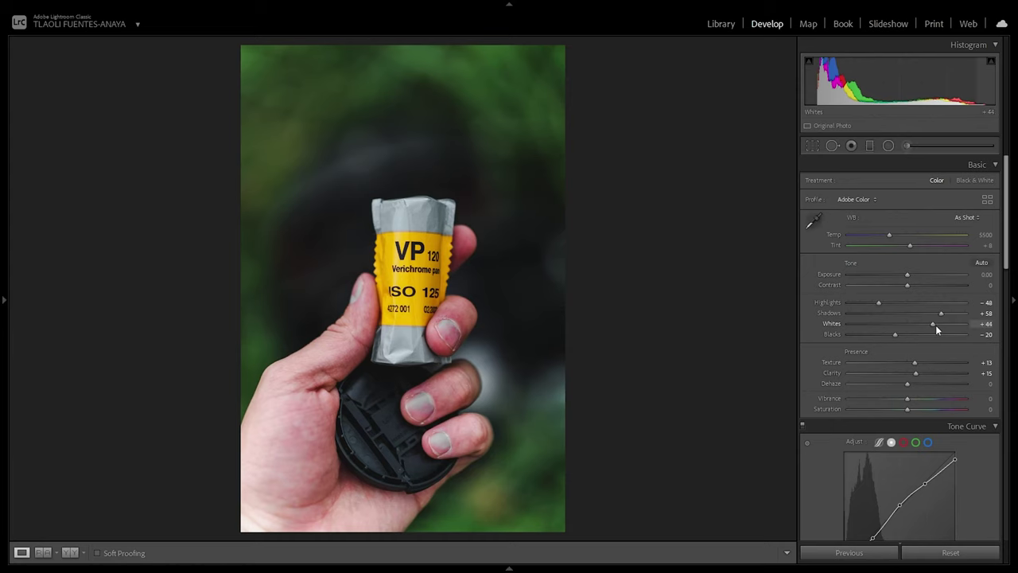
- Set the film roll photo's Whites to +16, compare it before and after, and set its Clarity to +9
left_click_drag(935, 324, 920, 325)
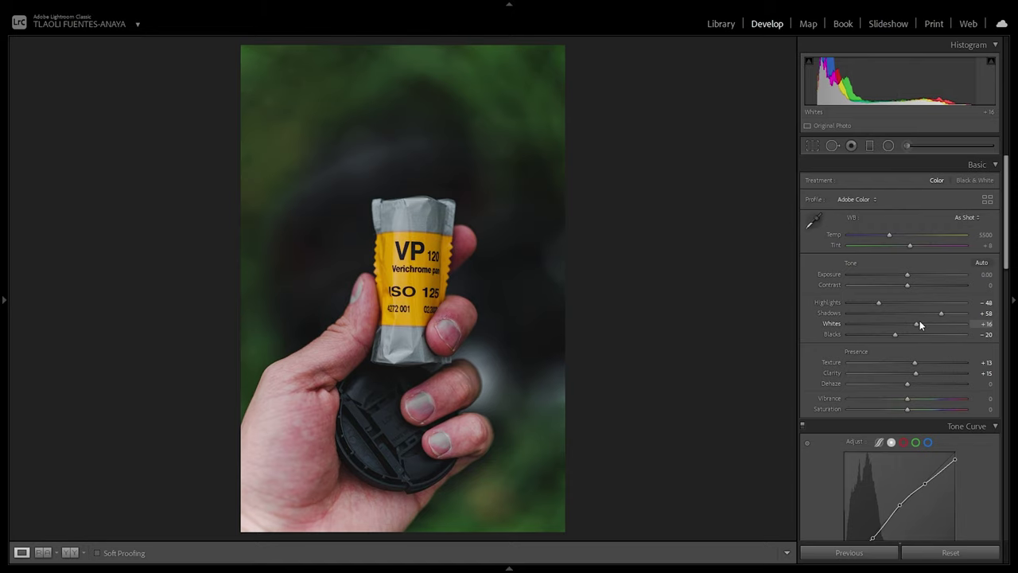
key("y")
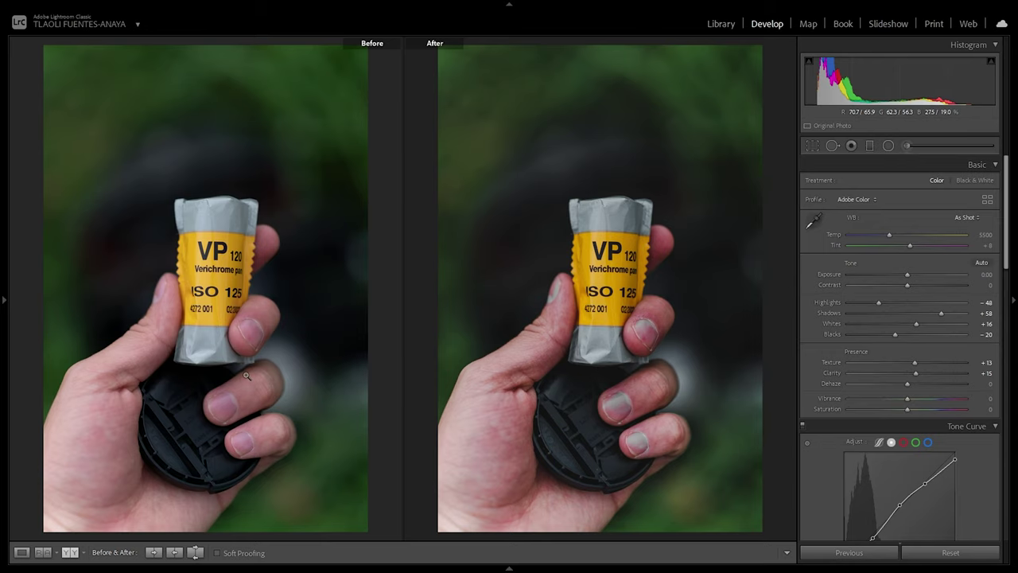
key("y")
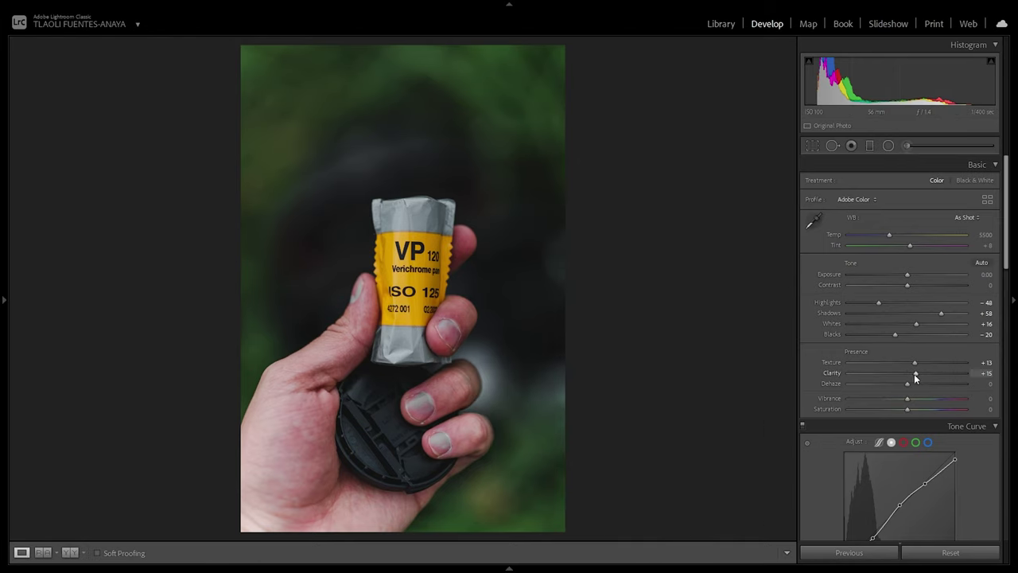
left_click_drag(913, 374, 910, 374)
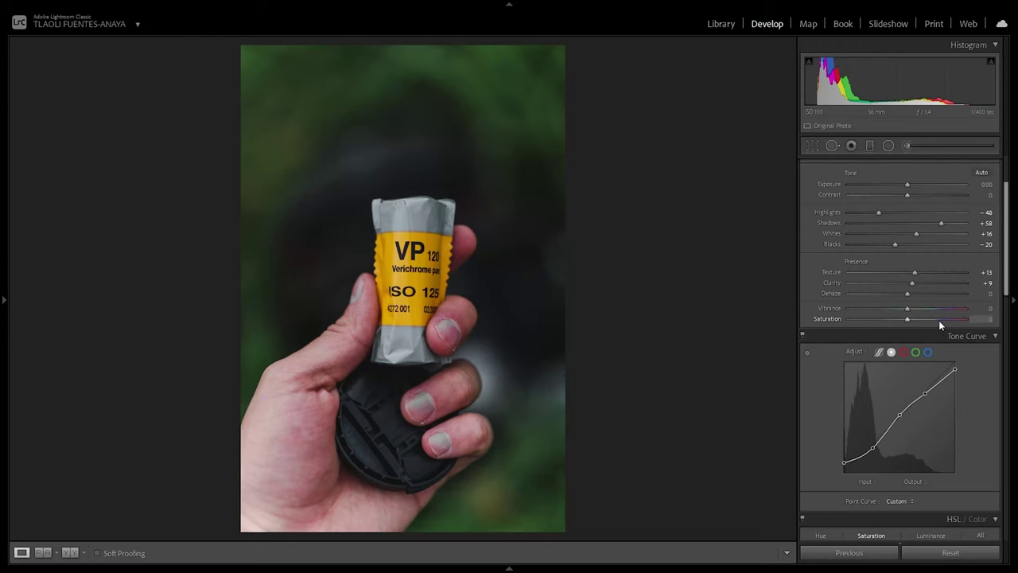
- Remove the middle control point from the film roll photo's tone curve
double_click(900, 412)
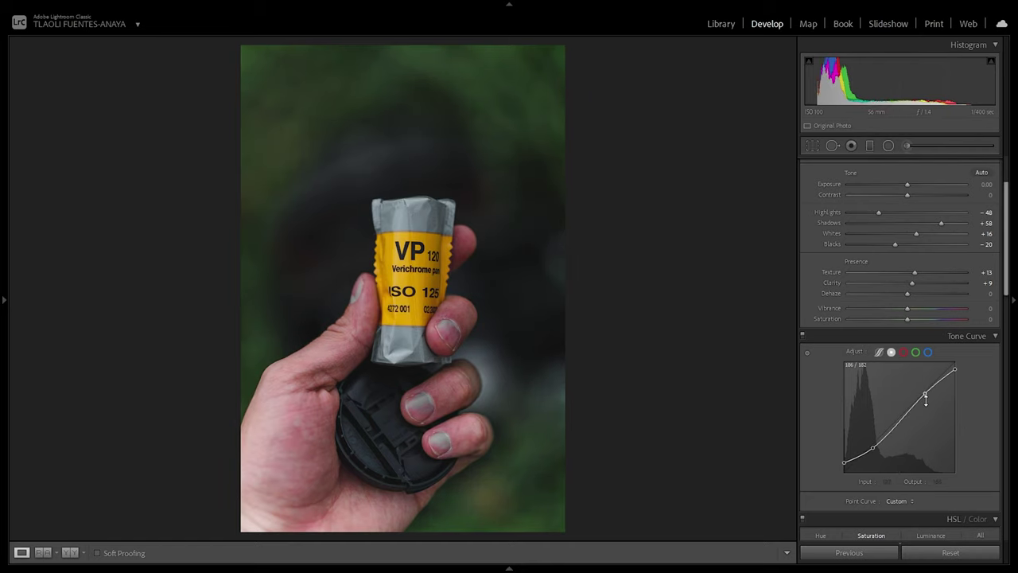